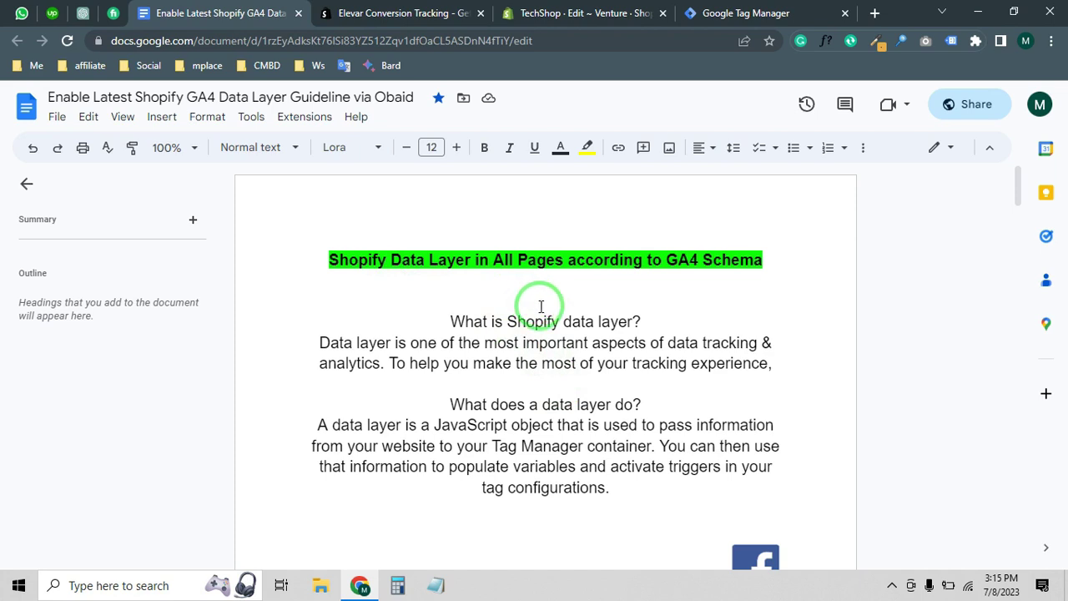
# - Switch to the Elevar Conversion Tracking app listing in the Shopify App Store
pyautogui.scroll(-1, 521, 329)
pyautogui.scroll(1, 522, 341)
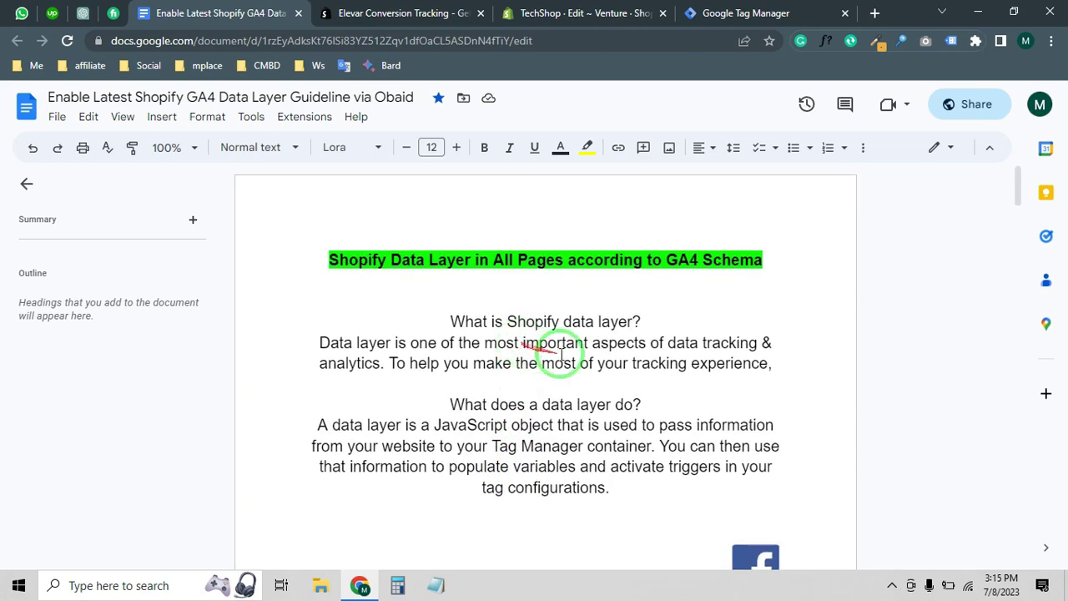
pyautogui.scroll(-1, 567, 347)
pyautogui.scroll(1, 567, 347)
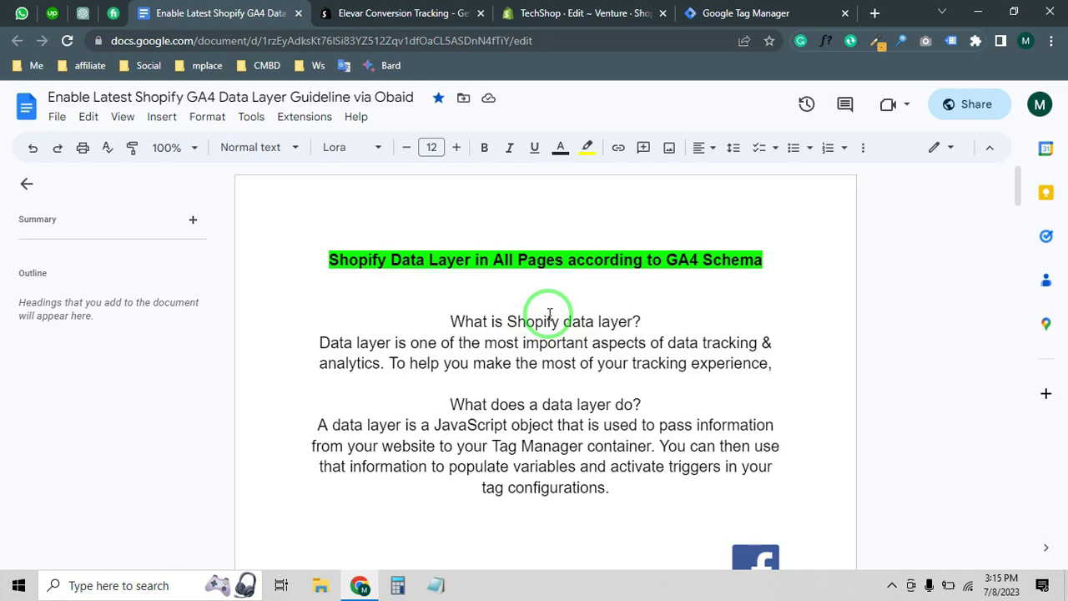
pyautogui.scroll(-3, 551, 326)
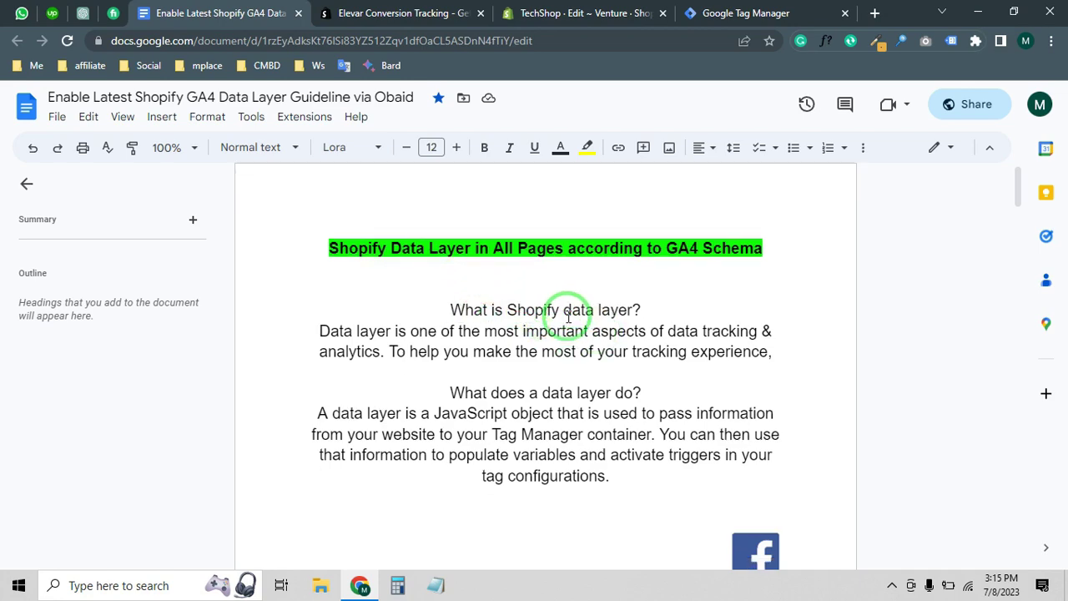
pyautogui.scroll(3, 563, 313)
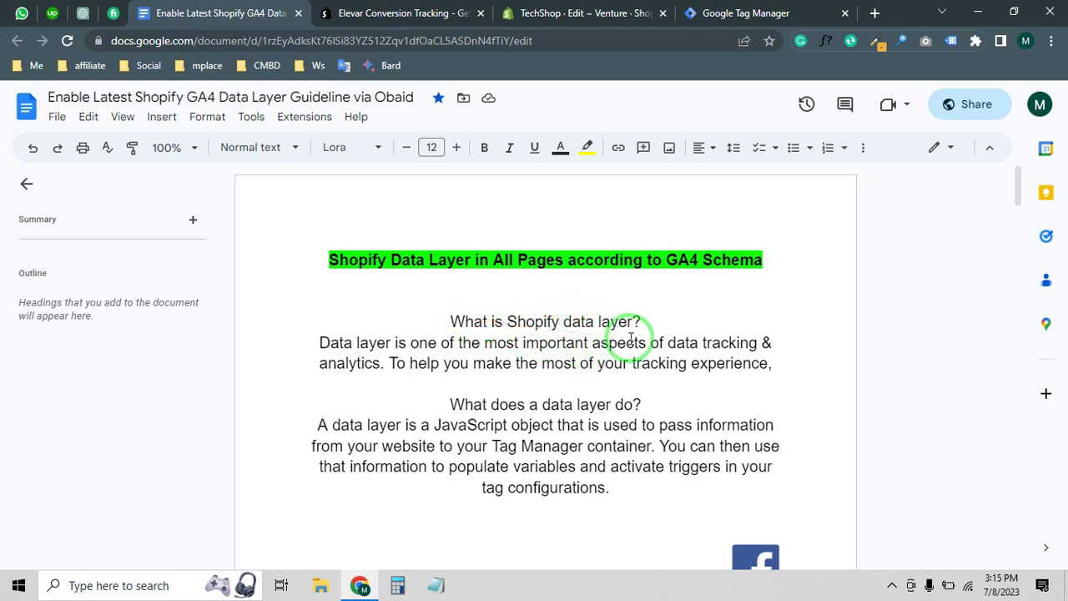
pyautogui.click(428, 17)
pyautogui.scroll(1, 560, 334)
pyautogui.scroll(-1, 561, 336)
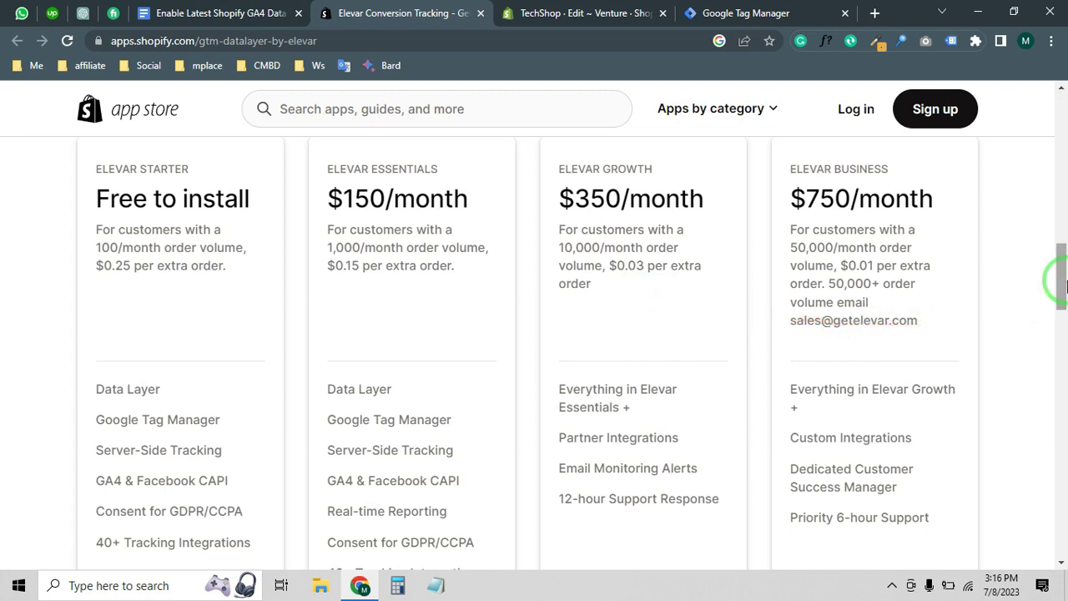
# - Review Elevar's pricing plans, free Starter to $750/month Business, and return to the data layer guide
pyautogui.moveTo(1063, 281); pyautogui.dragTo(1062, 270)
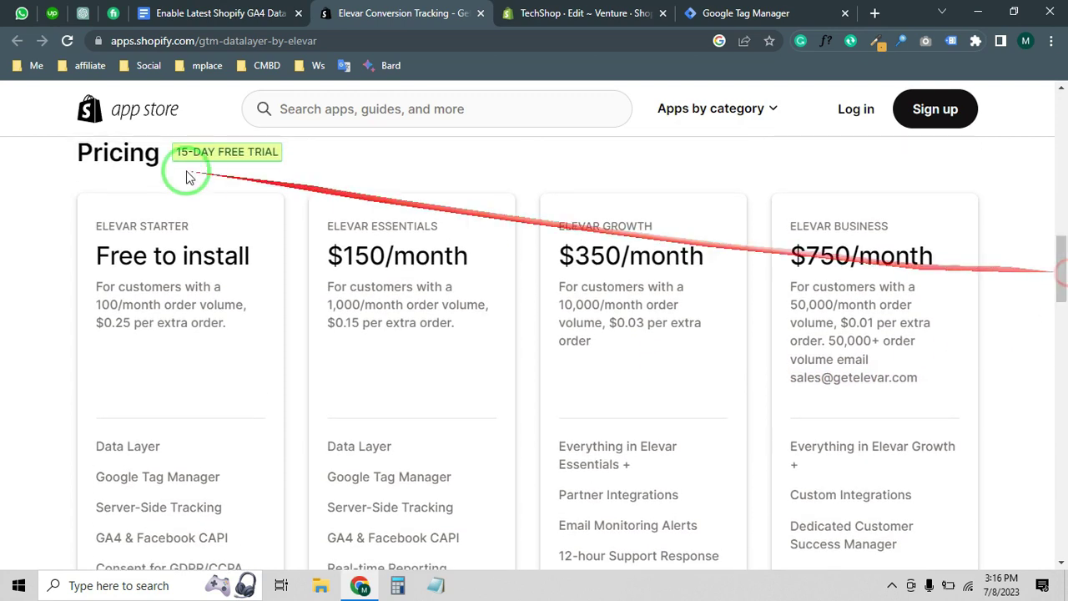
pyautogui.scroll(2, 92, 183)
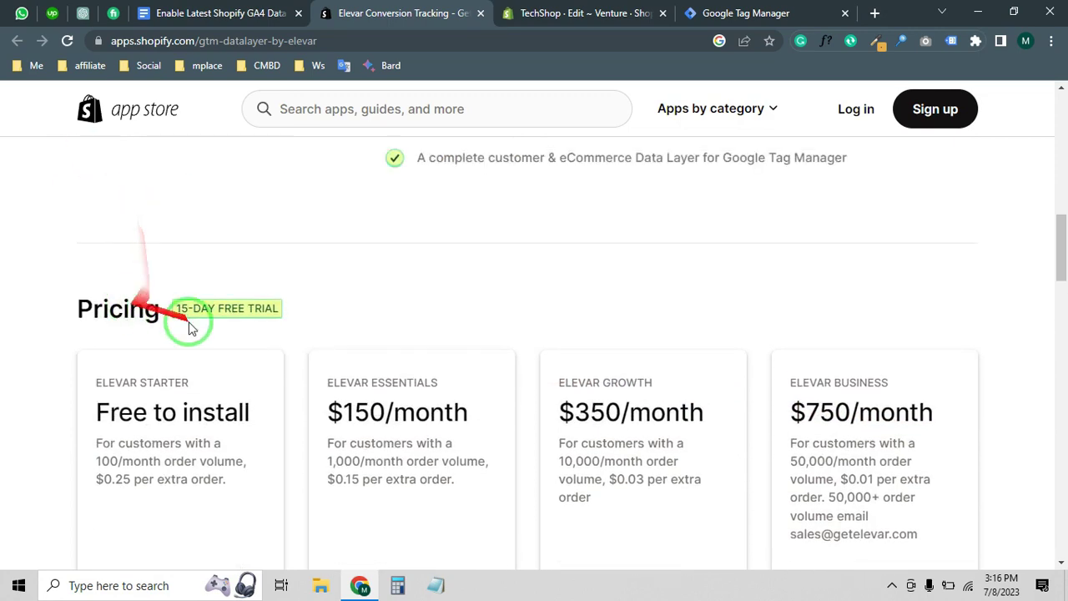
pyautogui.scroll(-2, 351, 342)
pyautogui.scroll(-1, 359, 380)
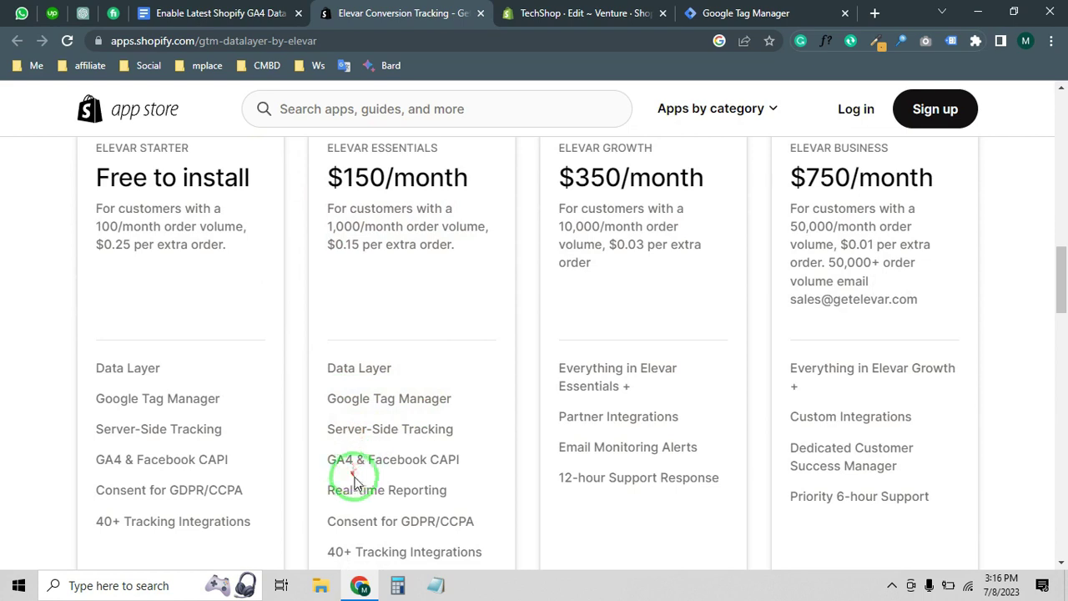
pyautogui.scroll(1, 351, 276)
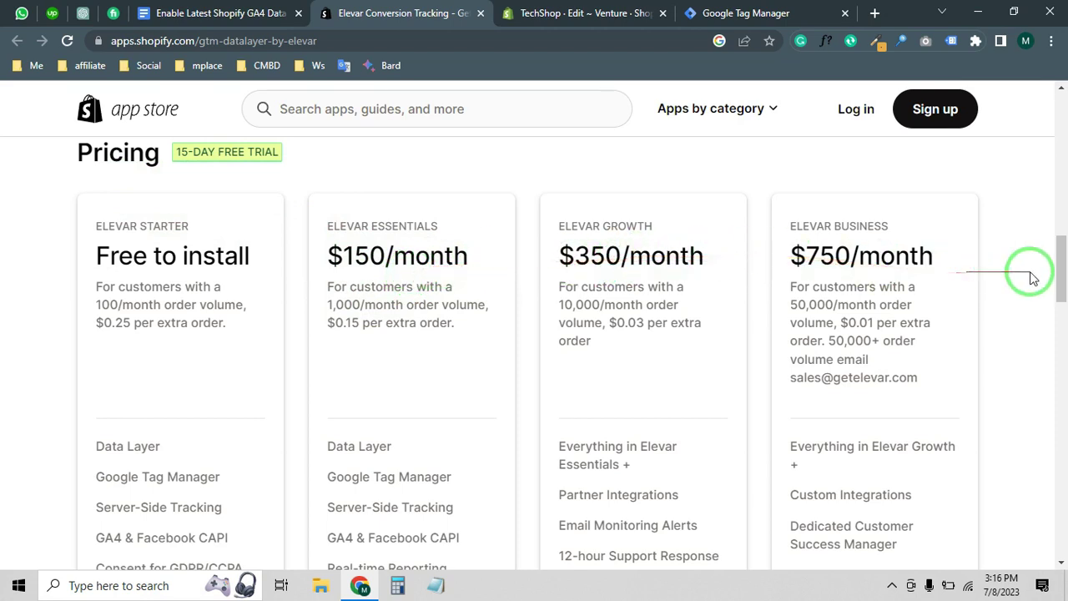
pyautogui.moveTo(1058, 269); pyautogui.dragTo(1060, 262)
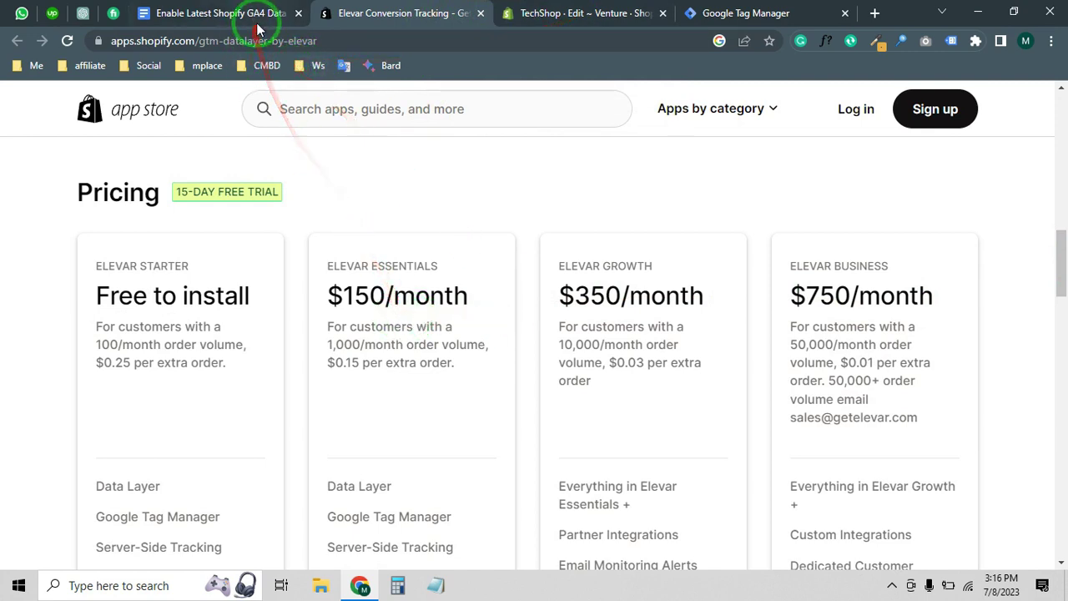
pyautogui.click(216, 11)
pyautogui.scroll(-1, 553, 302)
pyautogui.scroll(1, 536, 276)
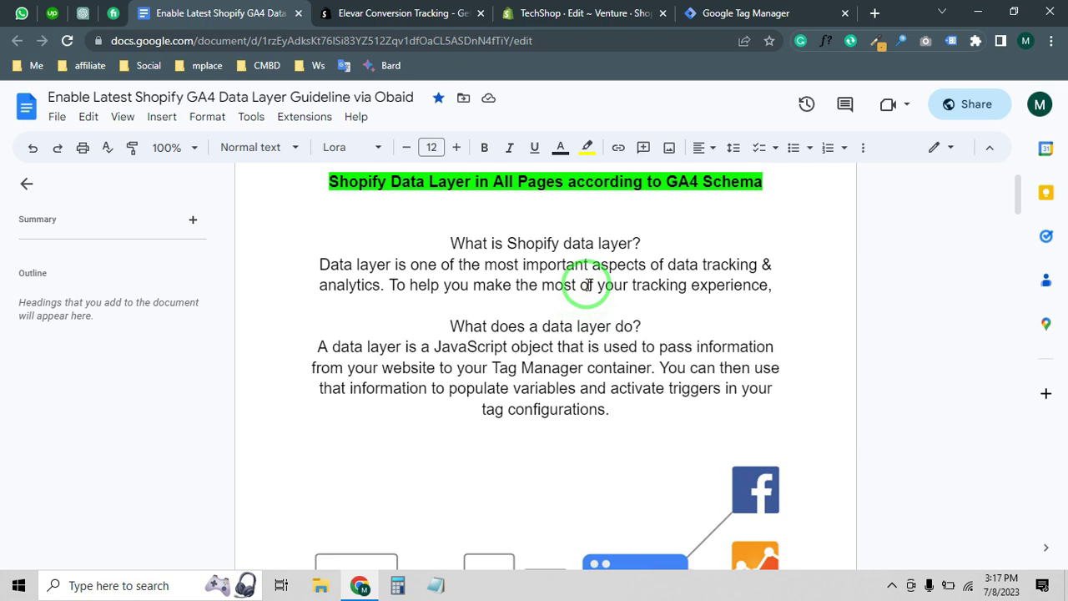
pyautogui.scroll(-2, 588, 285)
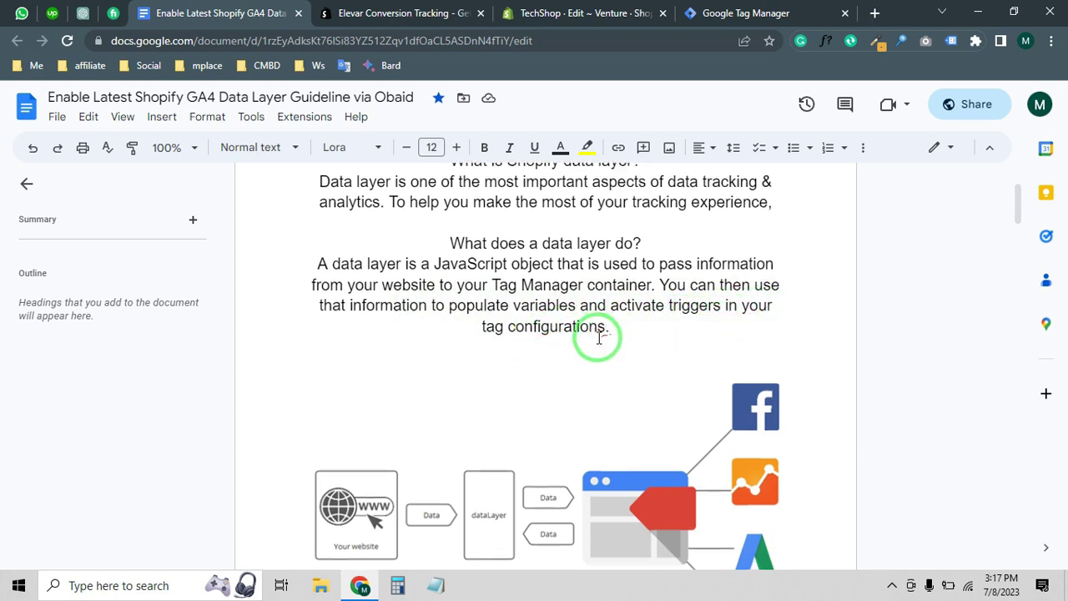
pyautogui.scroll(-2, 584, 335)
pyautogui.scroll(-4, 554, 338)
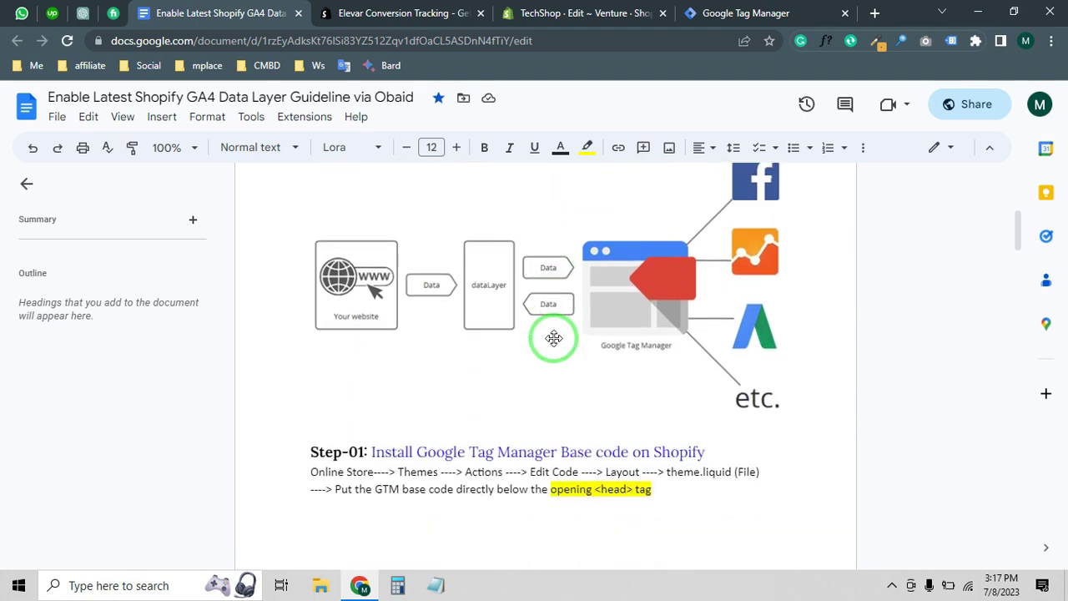
pyautogui.scroll(2, 556, 332)
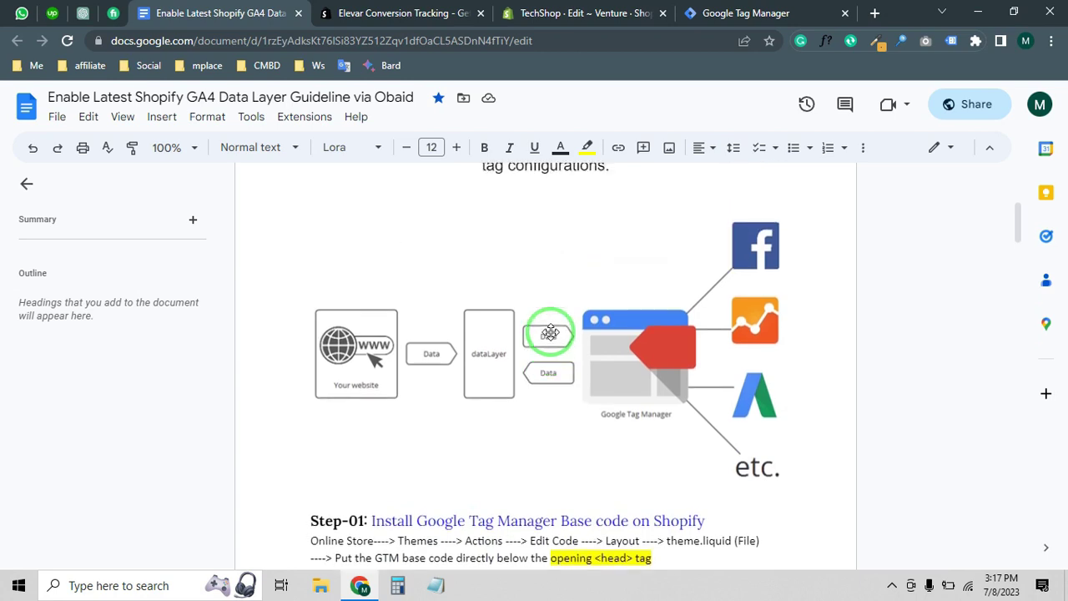
pyautogui.click(492, 351)
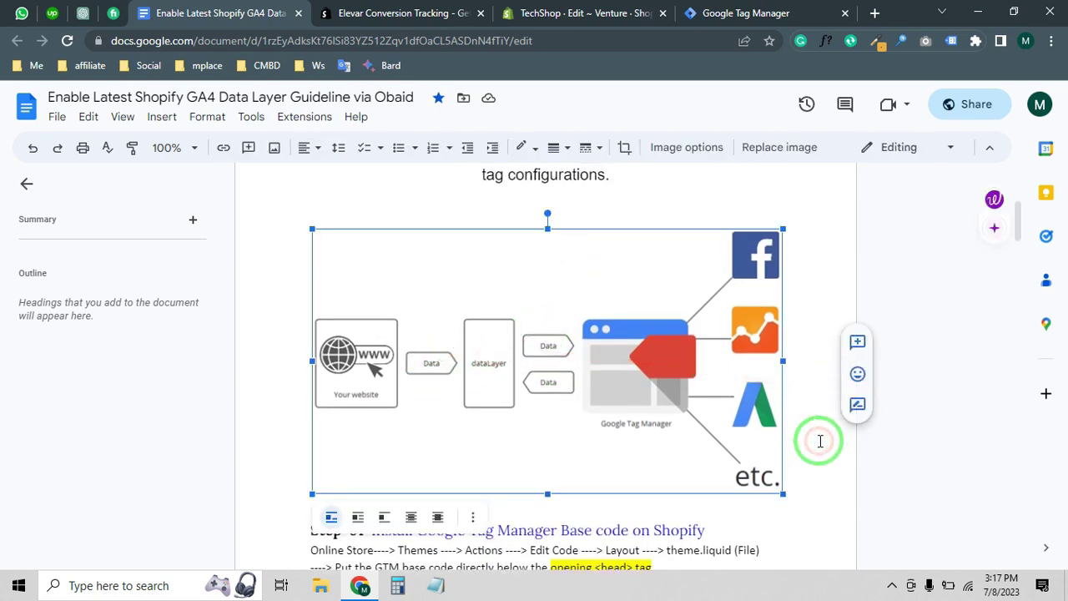
pyautogui.click(815, 446)
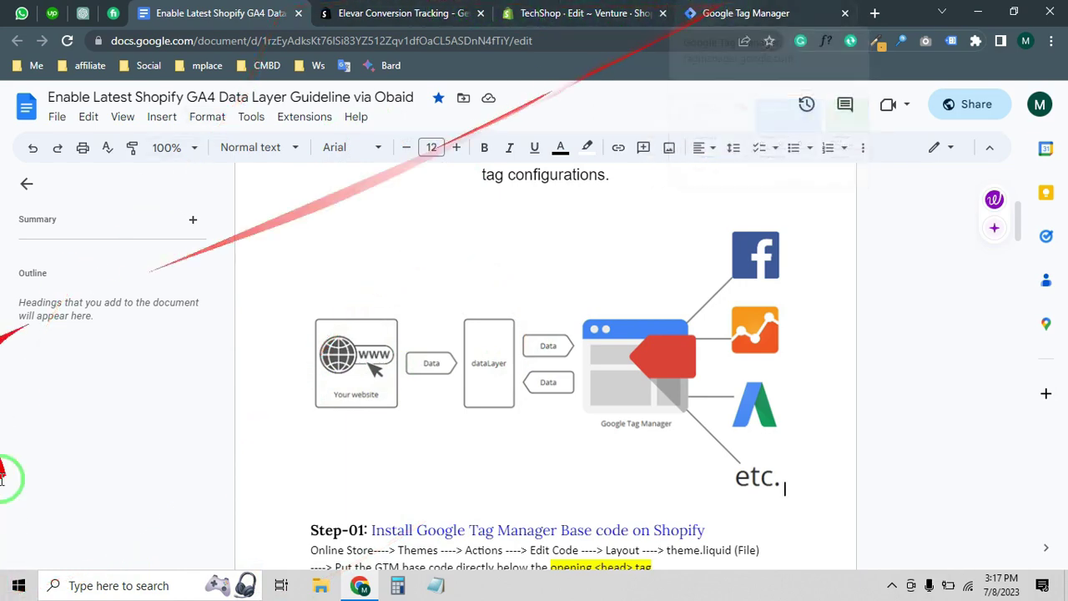
# - Load the techshoptwo.myshopify.com store in a new tab and browse its product grid
pyautogui.click(876, 14)
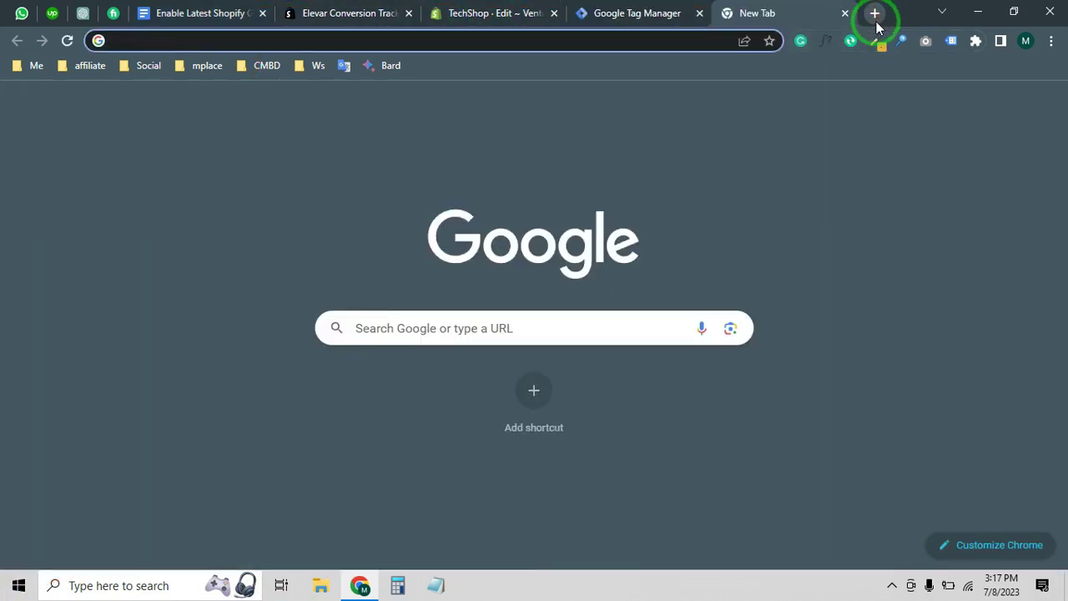
pyautogui.write('te')
pyautogui.press('Return')
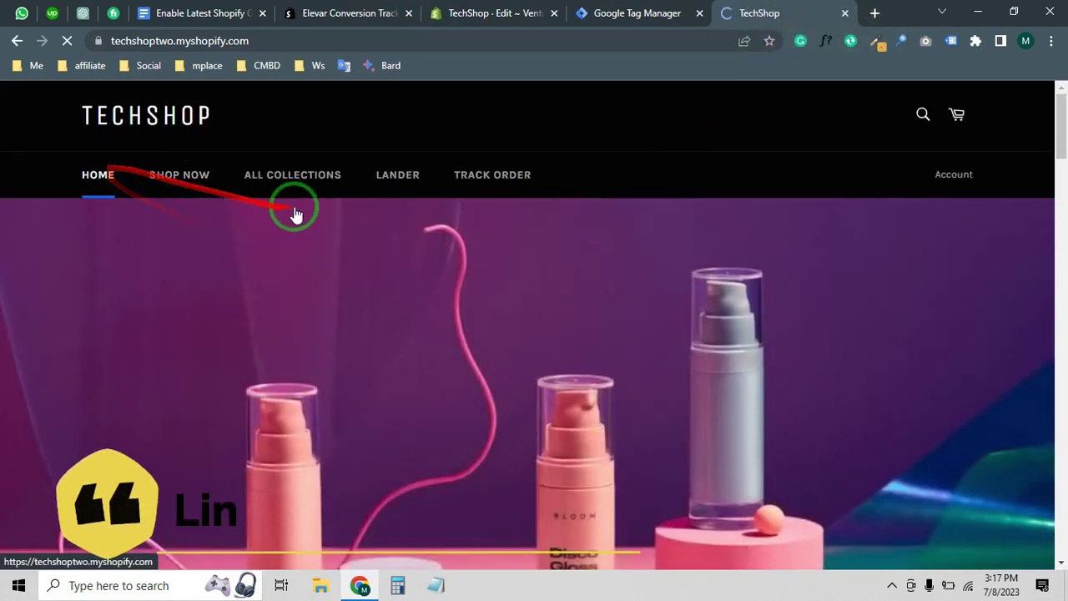
pyautogui.scroll(-3, 345, 208)
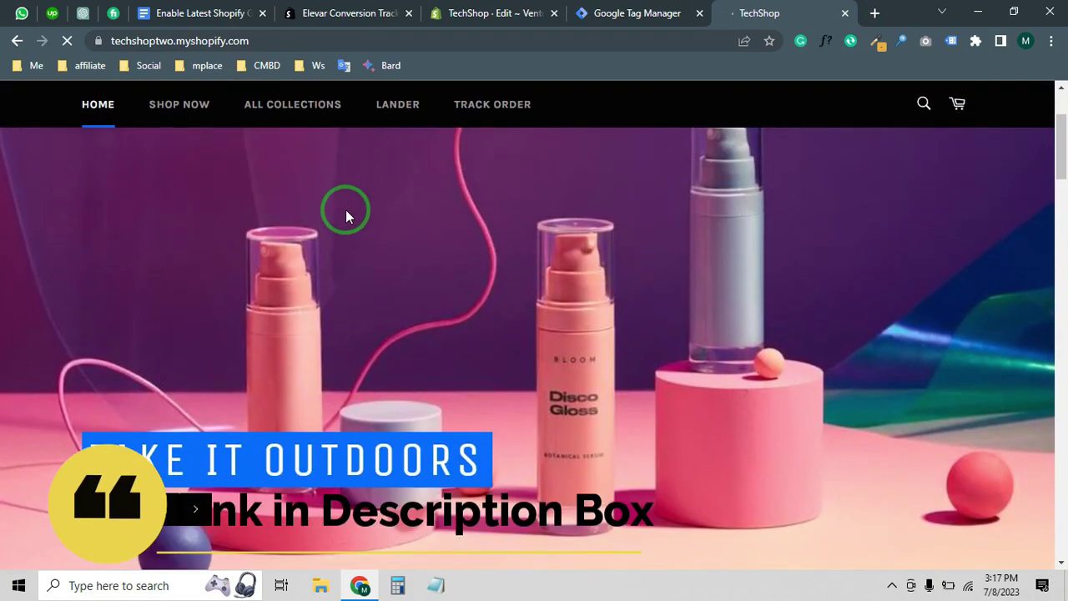
pyautogui.scroll(-12, 345, 209)
pyautogui.scroll(-4, 260, 247)
pyautogui.scroll(4, 276, 255)
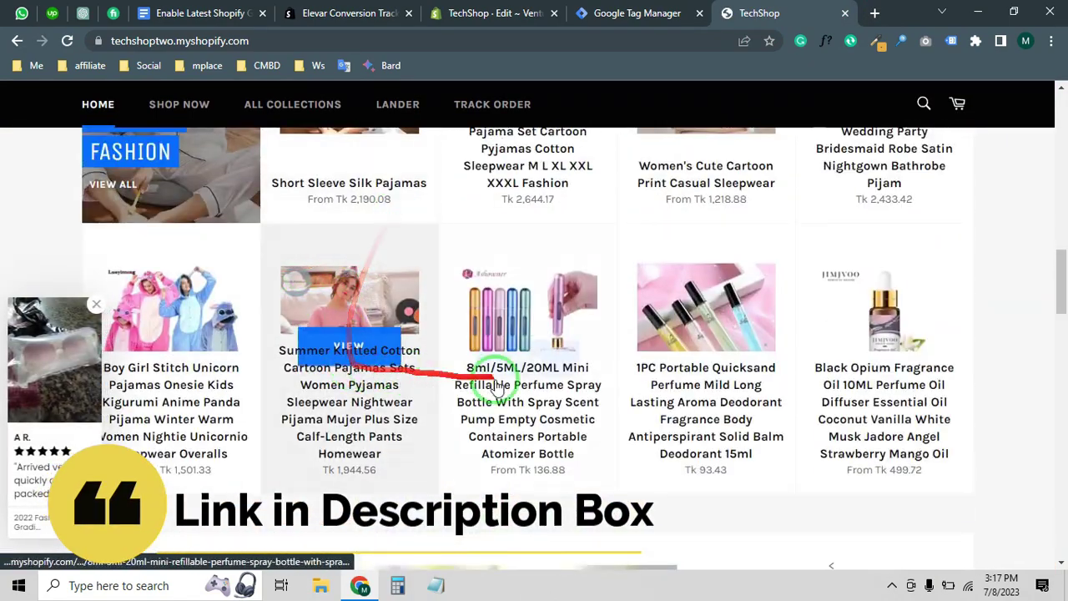
# - Open the perfume spray bottle product page and check its USD price
pyautogui.click(539, 348)
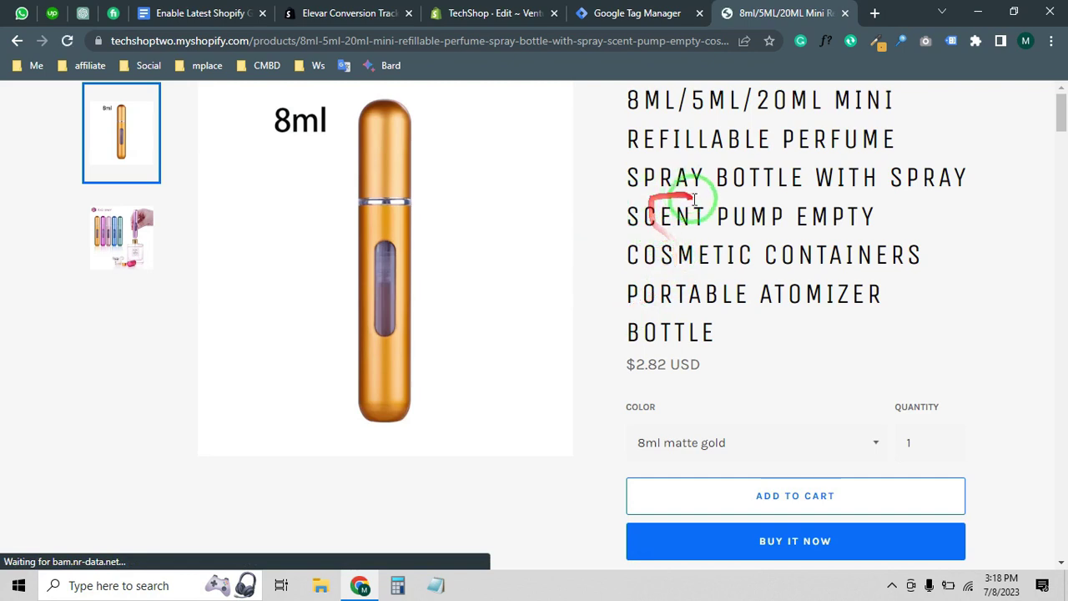
pyautogui.scroll(-1, 689, 234)
pyautogui.doubleClick(685, 300)
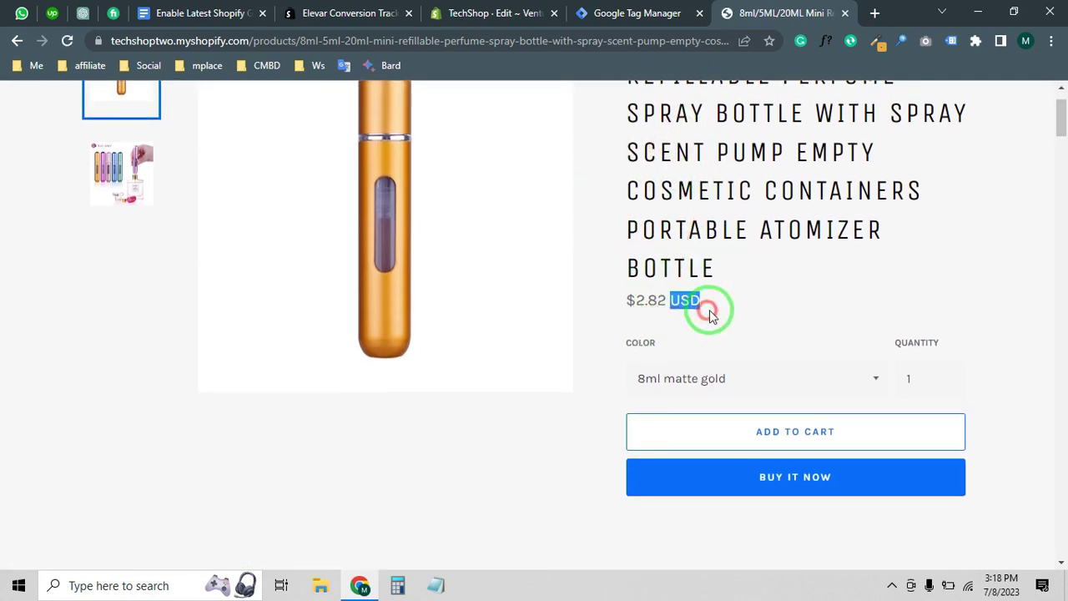
pyautogui.scroll(-2, 722, 302)
pyautogui.scroll(1, 701, 309)
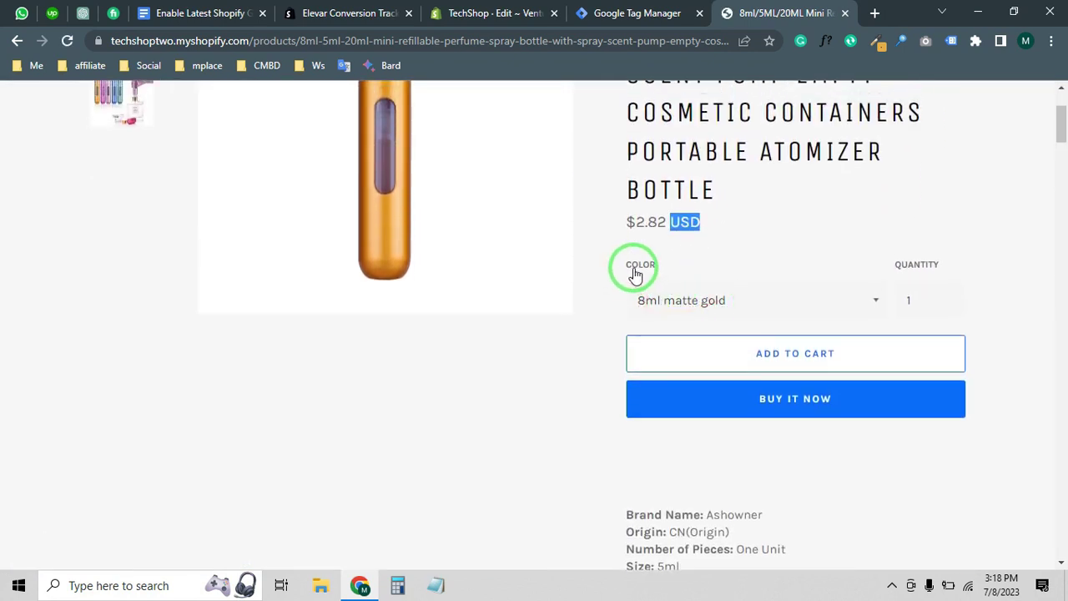
# - Review the perfume's Color options, keeping 8ml matte gold, and scroll the product details
pyautogui.click(751, 299)
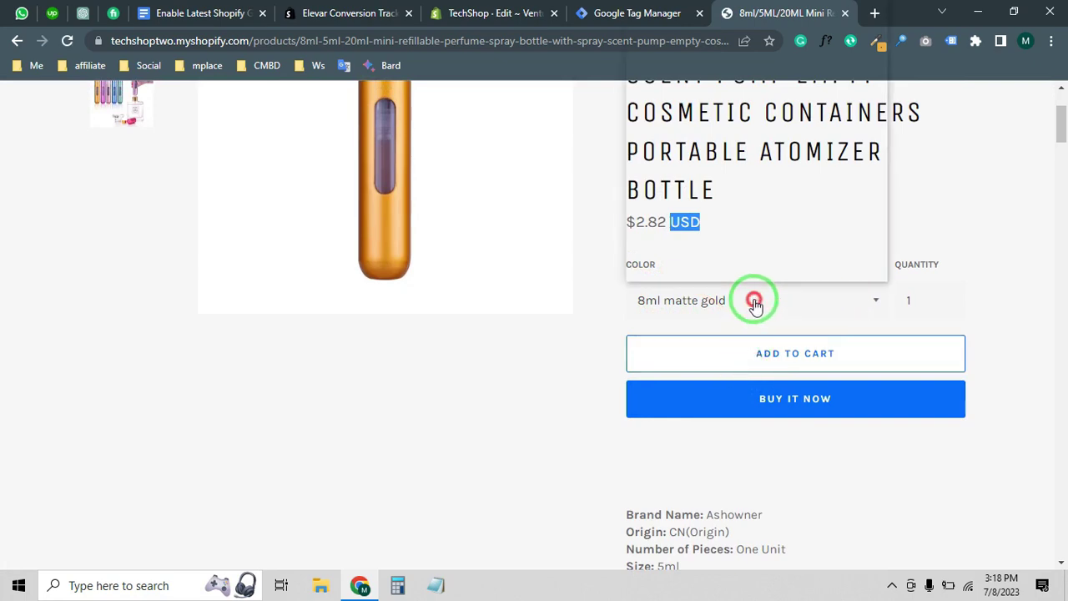
pyautogui.click(754, 304)
pyautogui.scroll(-2, 751, 406)
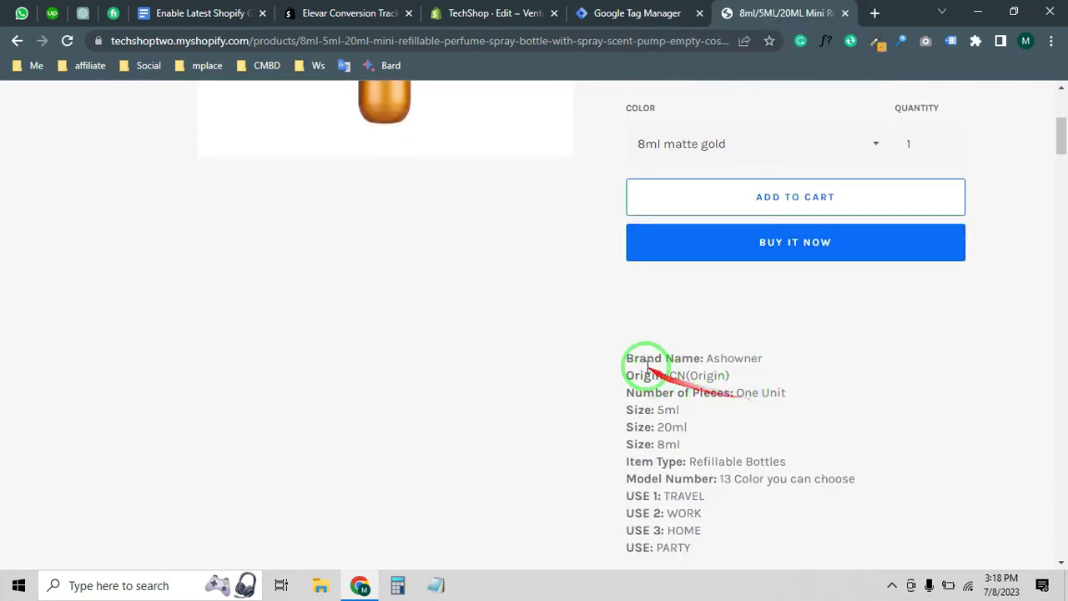
pyautogui.scroll(-3, 643, 358)
pyautogui.scroll(2, 626, 350)
pyautogui.moveTo(751, 450); pyautogui.dragTo(655, 317)
pyautogui.scroll(-9, 655, 350)
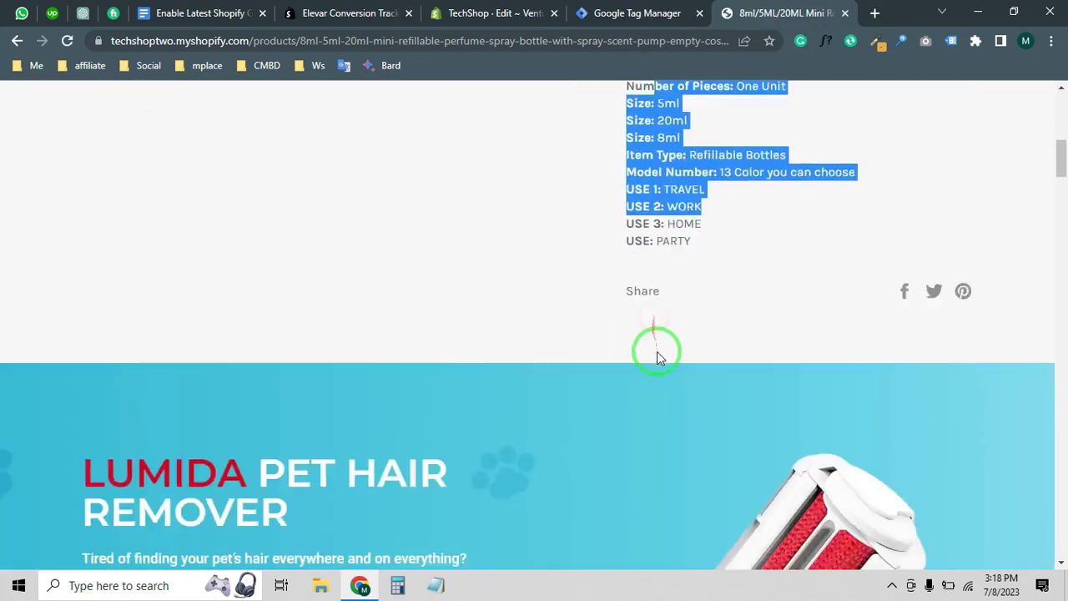
pyautogui.scroll(14, 492, 355)
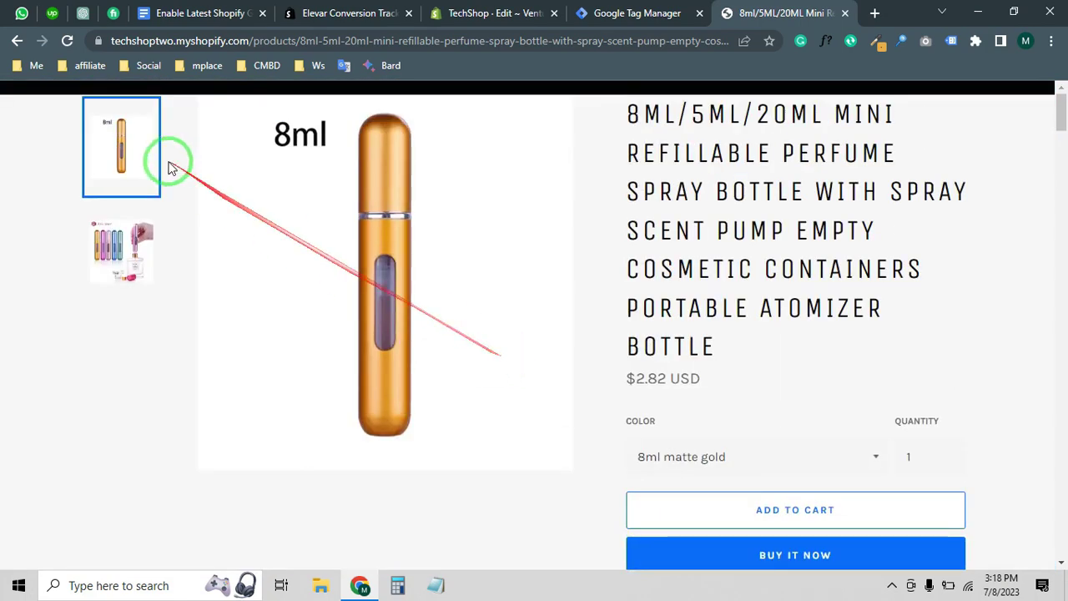
# - Return to the product grid, reopen the perfume product, and switch back to the Elevar listing
pyautogui.click(17, 41)
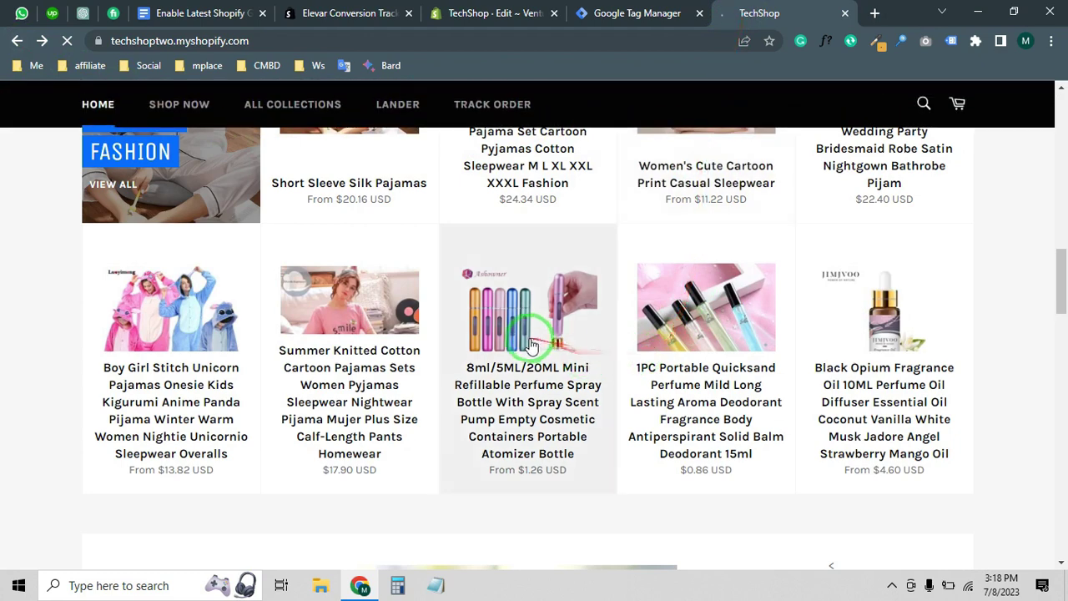
pyautogui.scroll(-1, 528, 342)
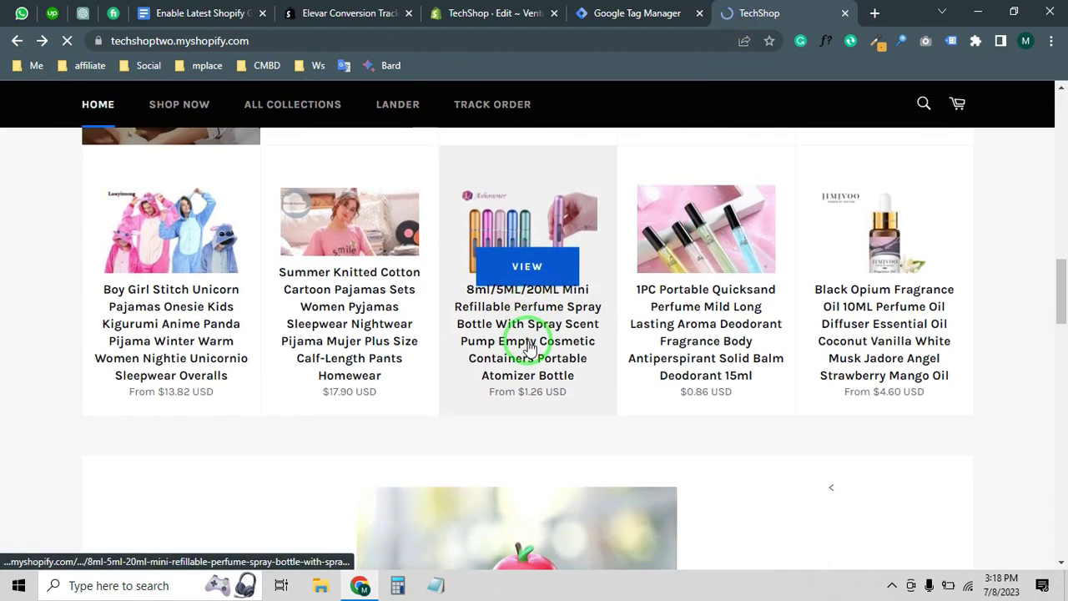
pyautogui.click(538, 261)
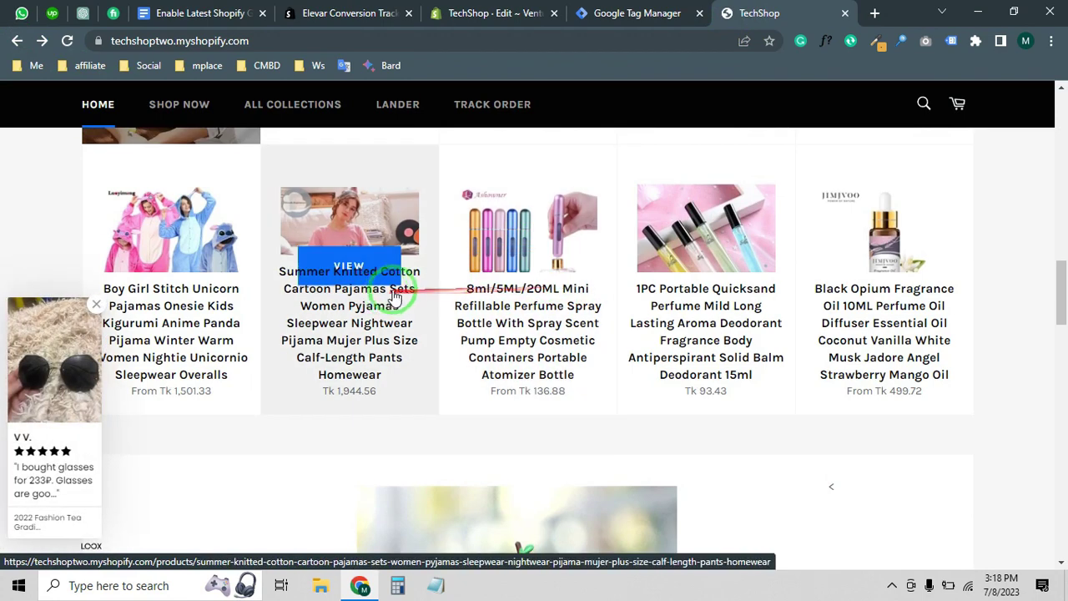
pyautogui.scroll(3, 409, 257)
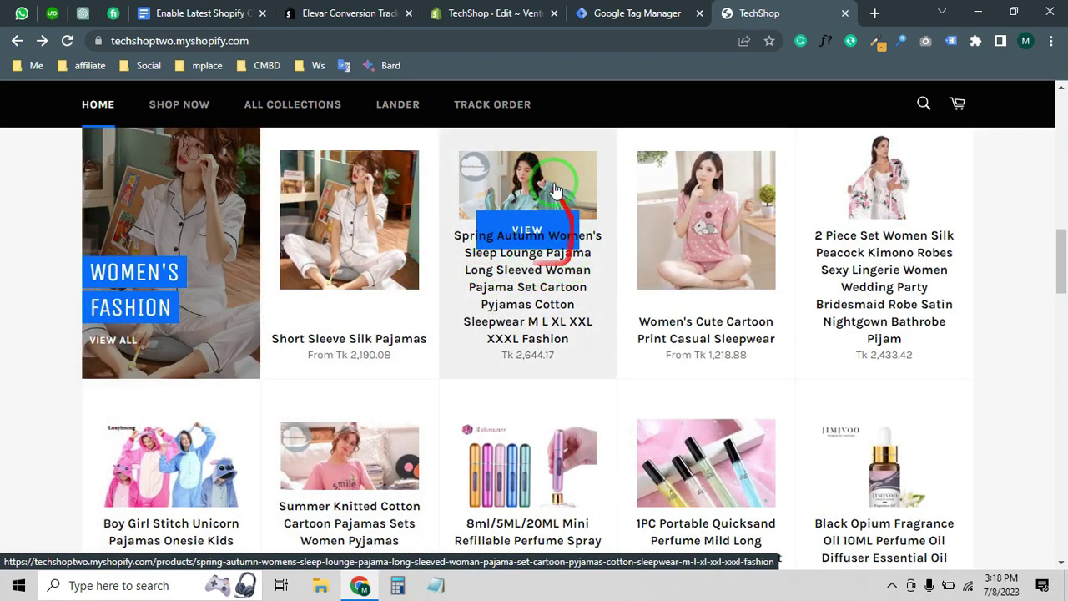
pyautogui.click(334, 14)
# - Bring up the Shopify GA4 data layer guide and scroll through its introduction
pyautogui.click(204, 13)
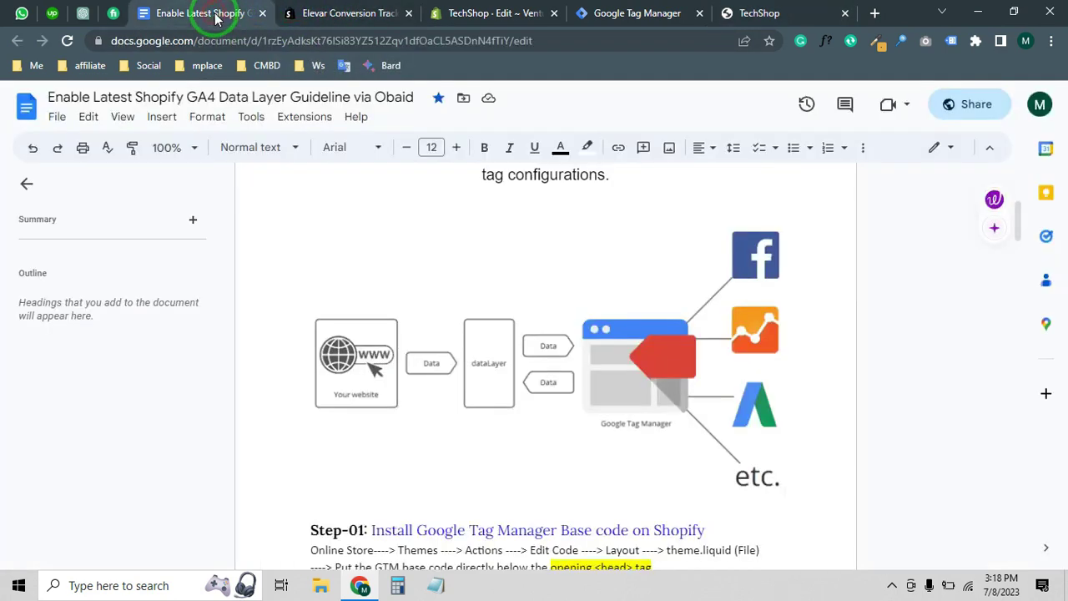
pyautogui.scroll(-3, 554, 360)
pyautogui.scroll(4, 554, 360)
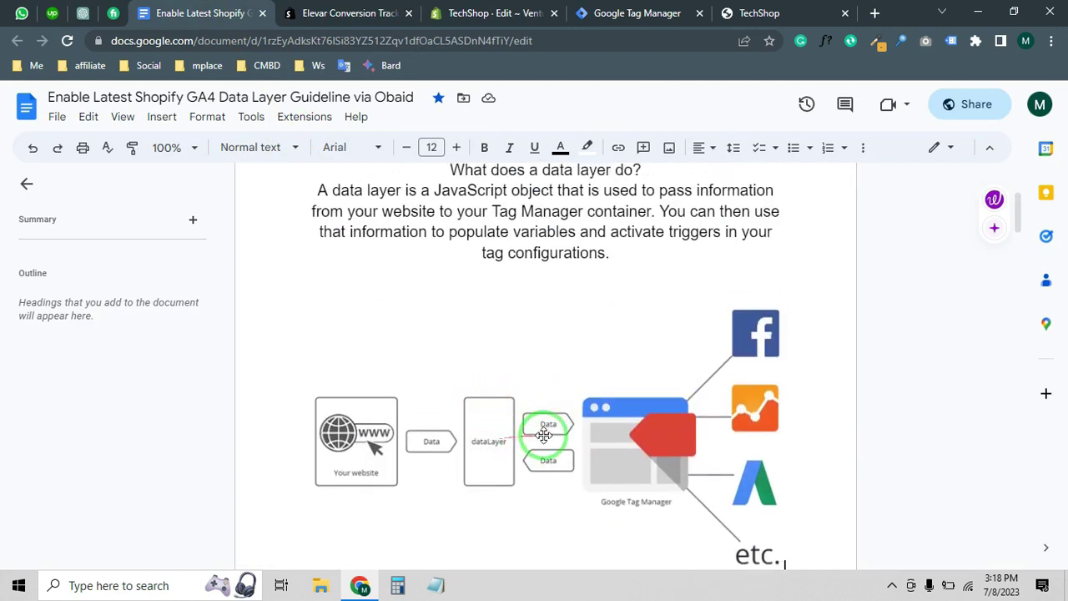
pyautogui.scroll(-2, 425, 438)
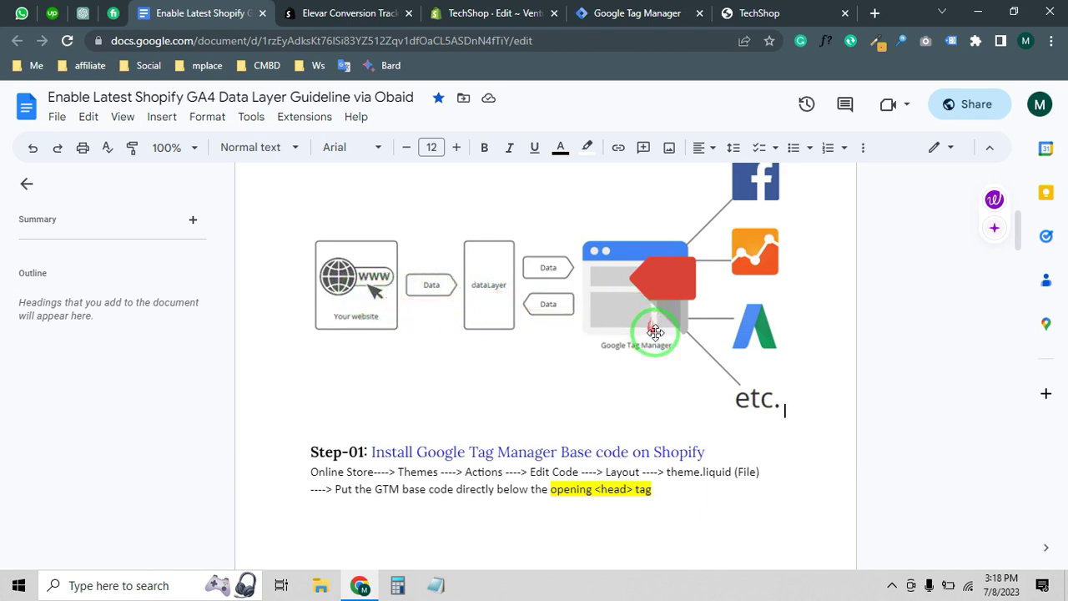
pyautogui.scroll(1, 655, 328)
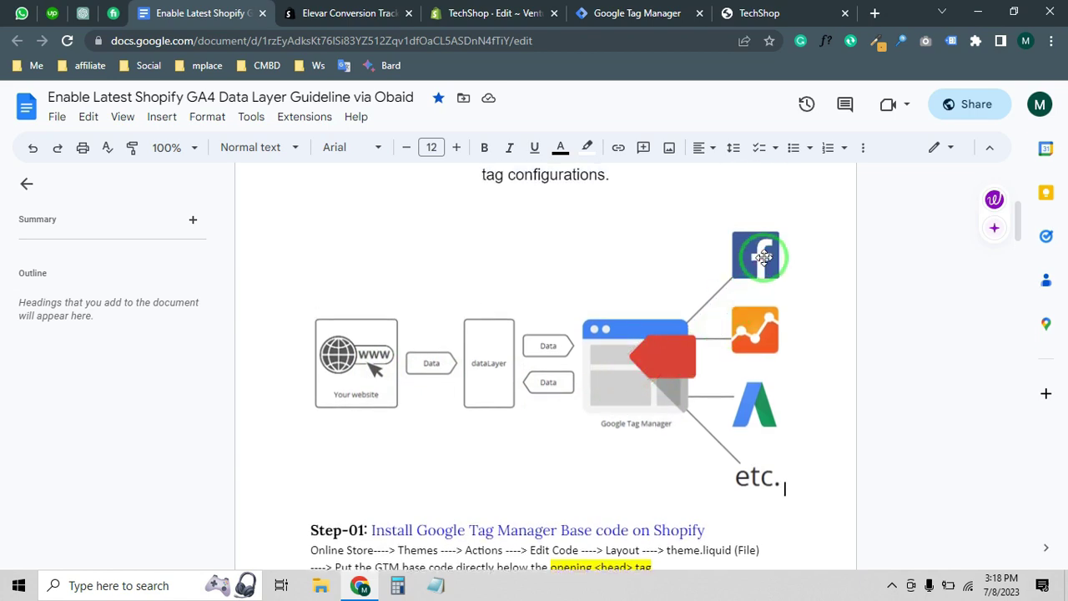
pyautogui.moveTo(762, 453); pyautogui.dragTo(775, 280)
# - Study the data layer diagram above the Step-01 instructions
pyautogui.moveTo(753, 442); pyautogui.dragTo(781, 439)
pyautogui.scroll(4, 769, 434)
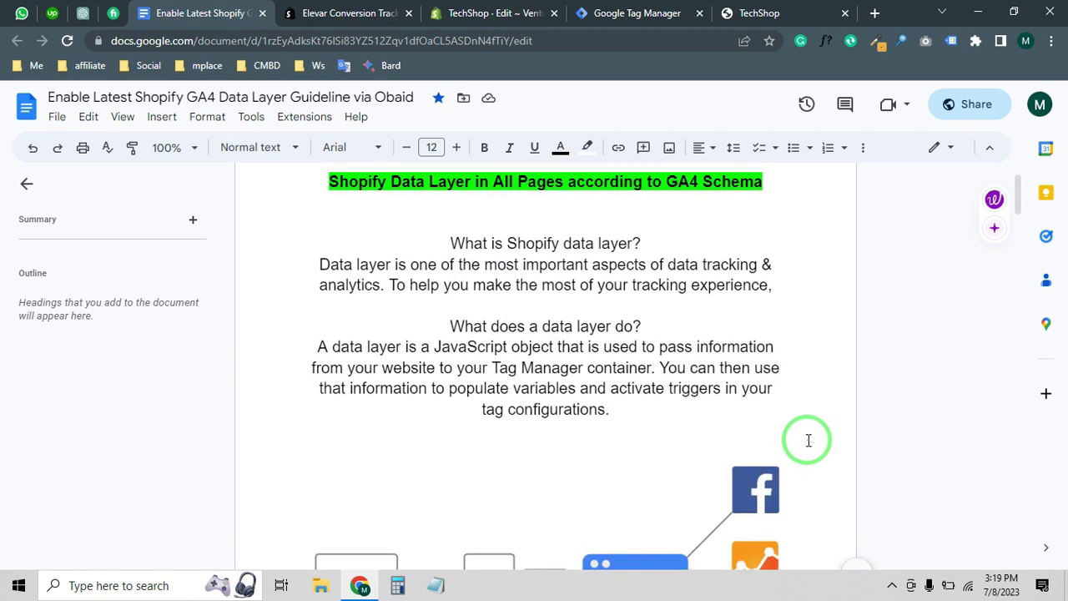
pyautogui.scroll(-2, 501, 296)
pyautogui.scroll(2, 550, 317)
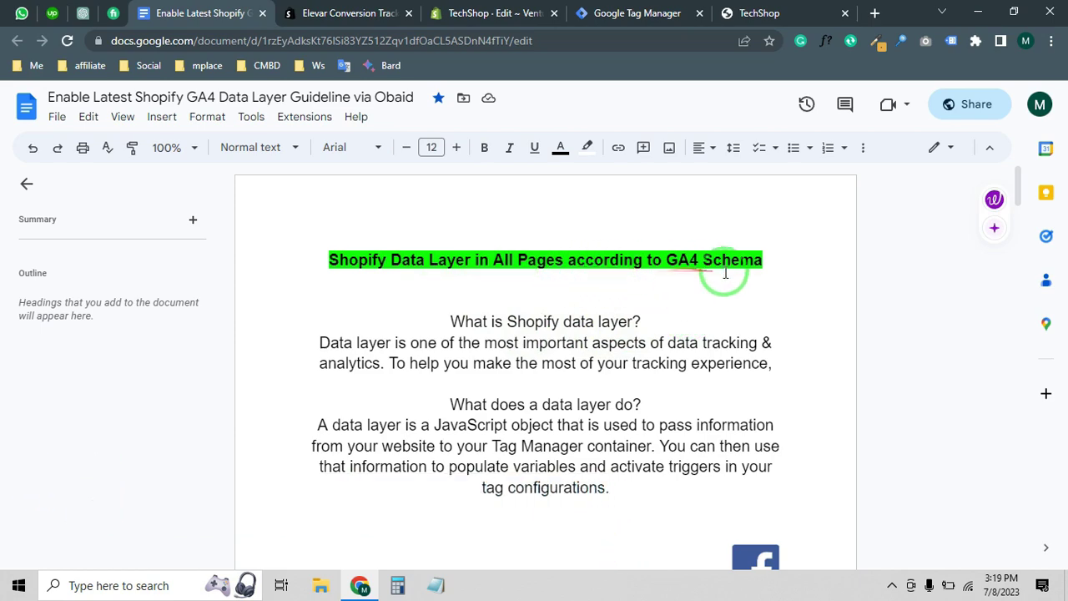
pyautogui.scroll(-2, 770, 278)
pyautogui.scroll(1, 739, 286)
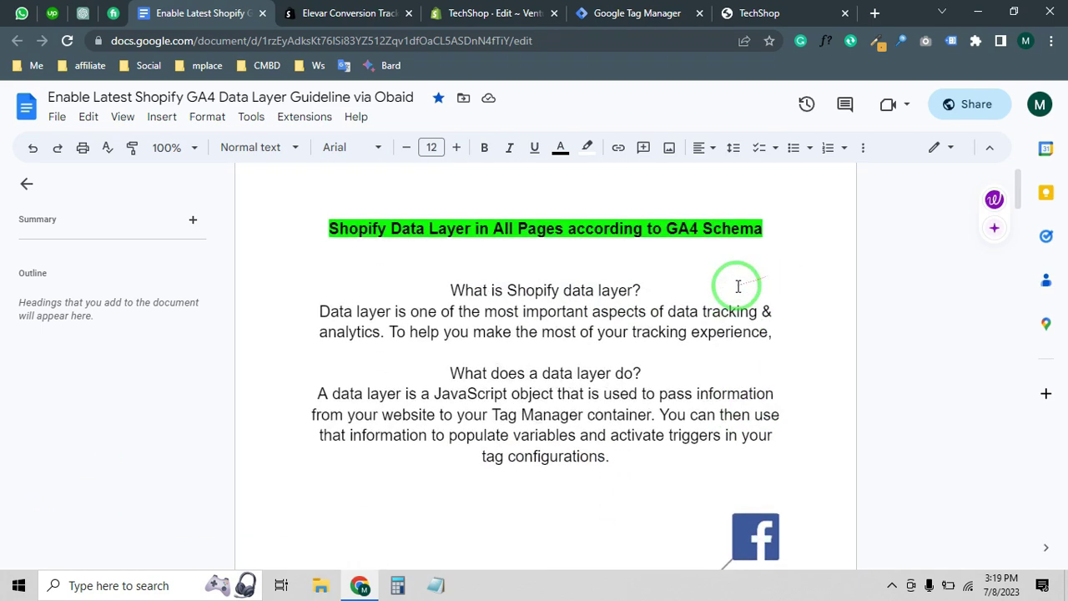
pyautogui.scroll(-2, 615, 318)
pyautogui.scroll(-2, 611, 325)
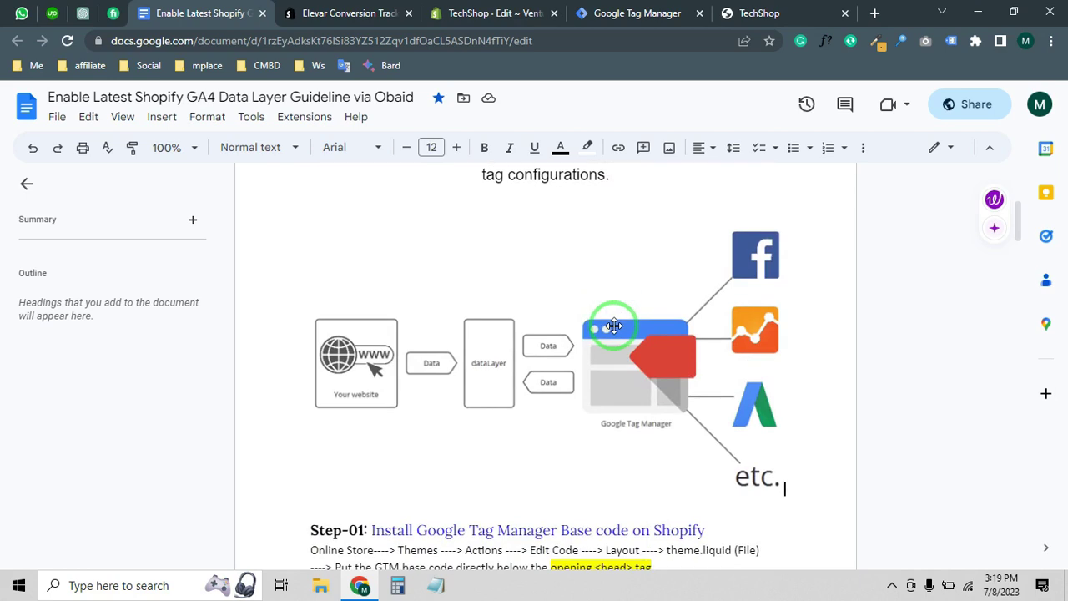
# - Scroll through the cart page holding the Tk 1,338.38 sleepwear
pyautogui.scroll(-1, 627, 325)
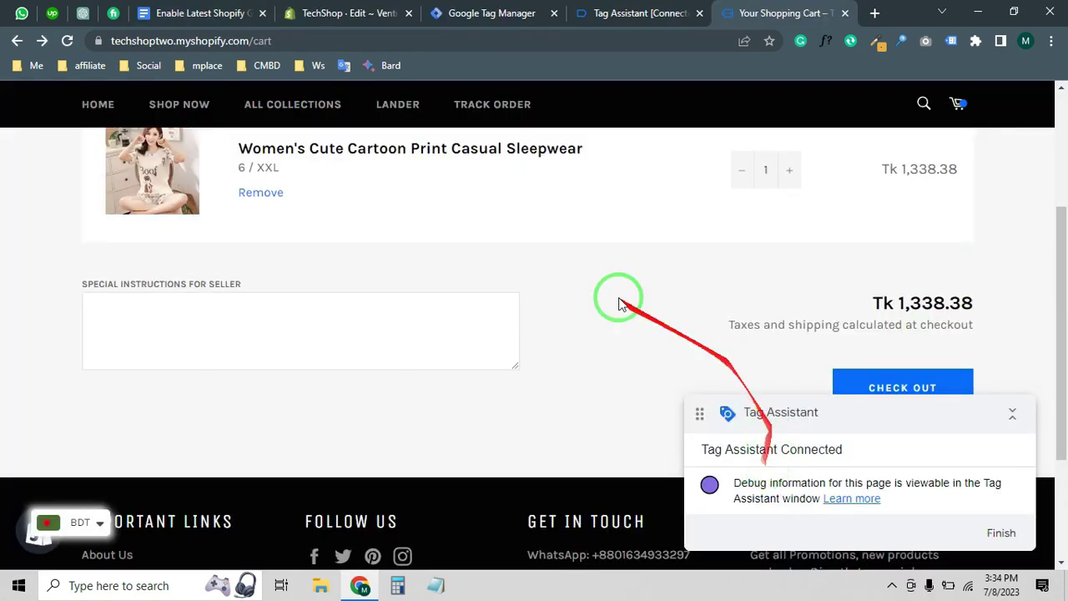
pyautogui.scroll(2, 671, 302)
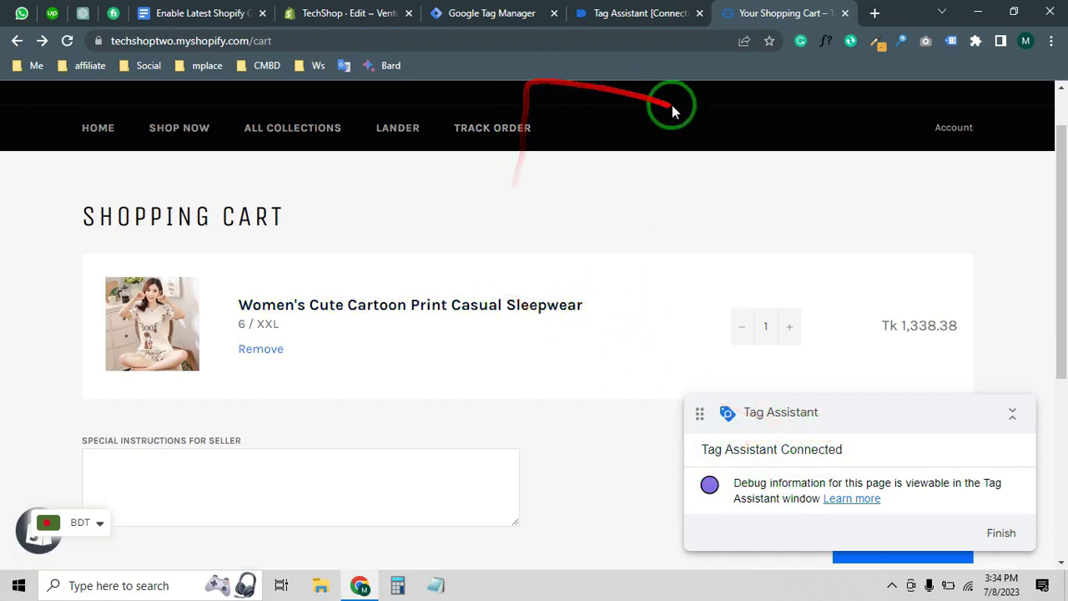
pyautogui.scroll(1, 354, 274)
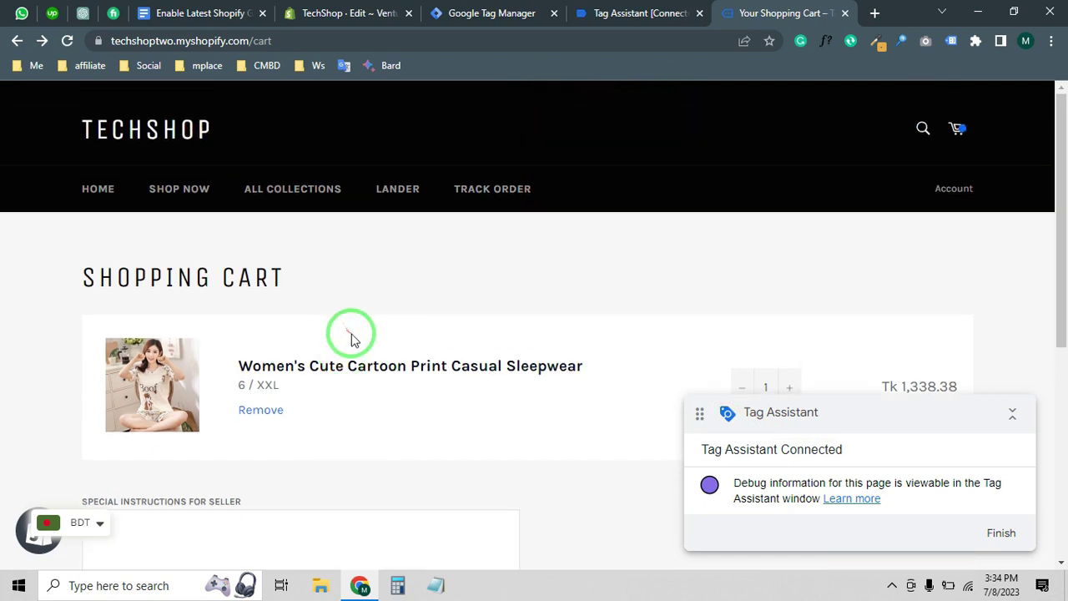
pyautogui.scroll(-2, 601, 225)
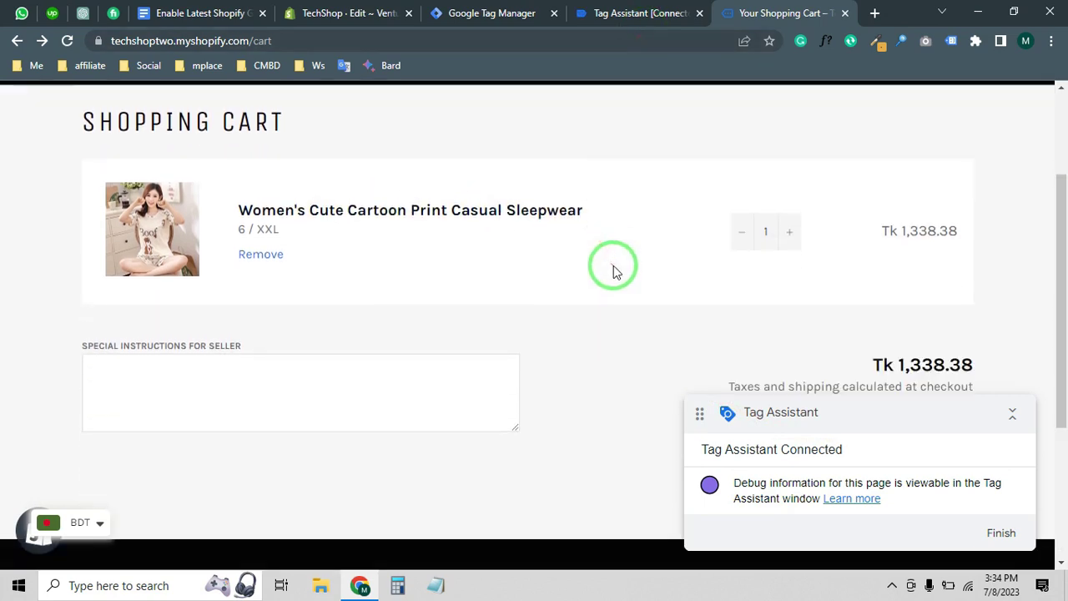
pyautogui.scroll(2, 698, 362)
pyautogui.scroll(-3, 183, 279)
pyautogui.scroll(1, 246, 279)
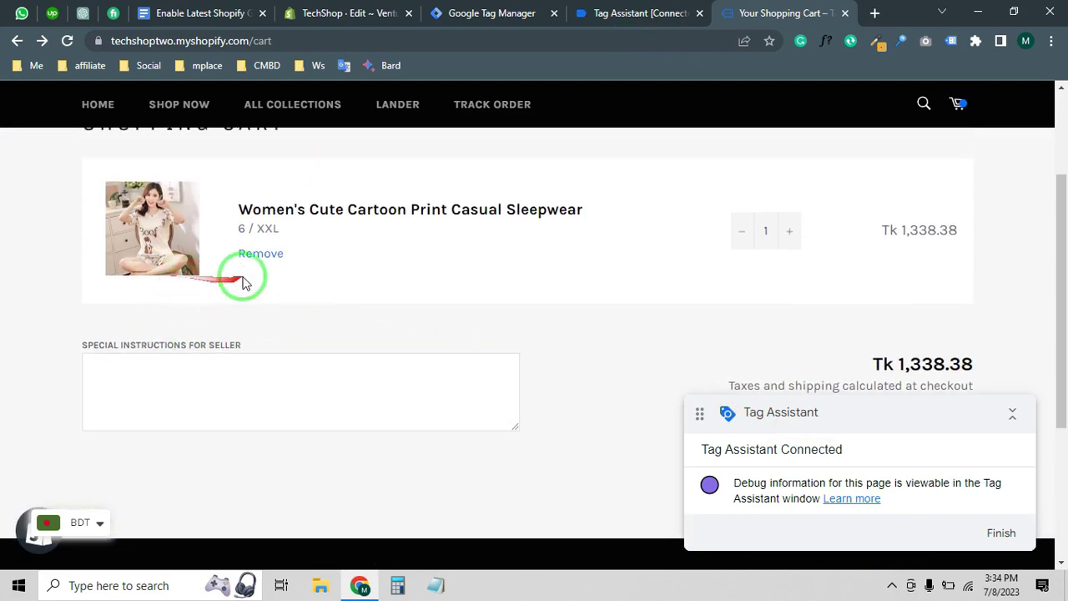
pyautogui.scroll(-2, 284, 253)
pyautogui.scroll(4, 913, 345)
# - Start checkout from the cart and bring up the Tag Assistant summary
pyautogui.scroll(-2, 227, 220)
pyautogui.scroll(2, 227, 224)
pyautogui.scroll(-2, 212, 307)
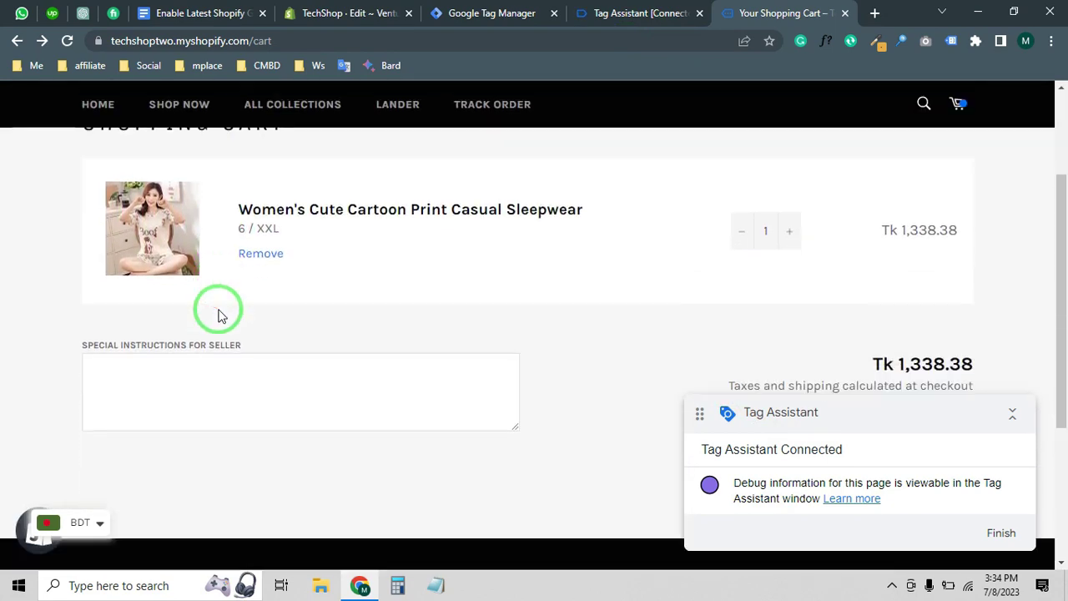
pyautogui.scroll(-2, 953, 334)
pyautogui.click(908, 302)
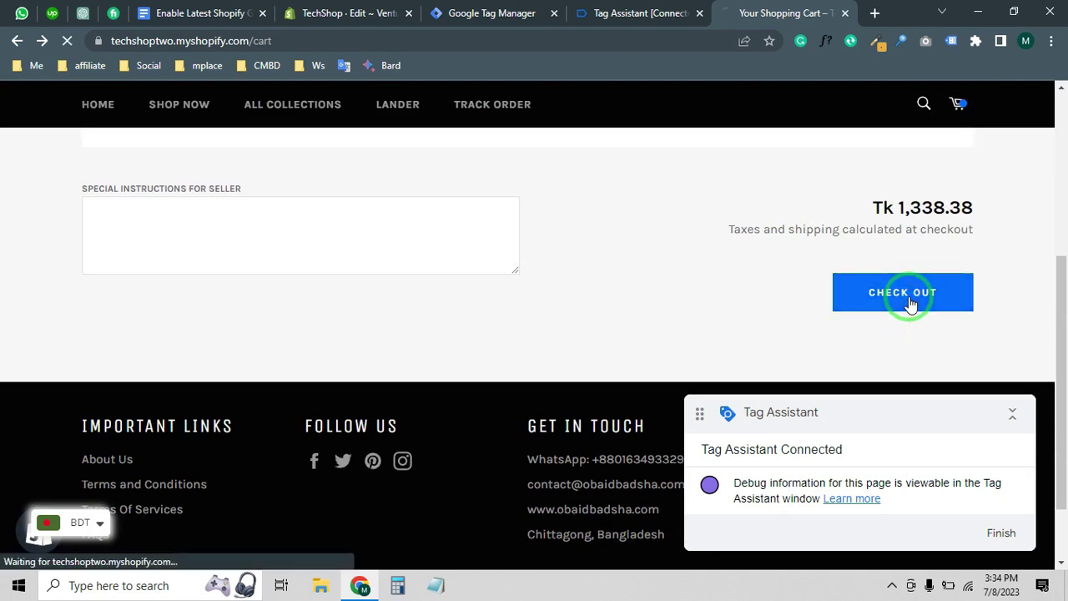
pyautogui.click(644, 10)
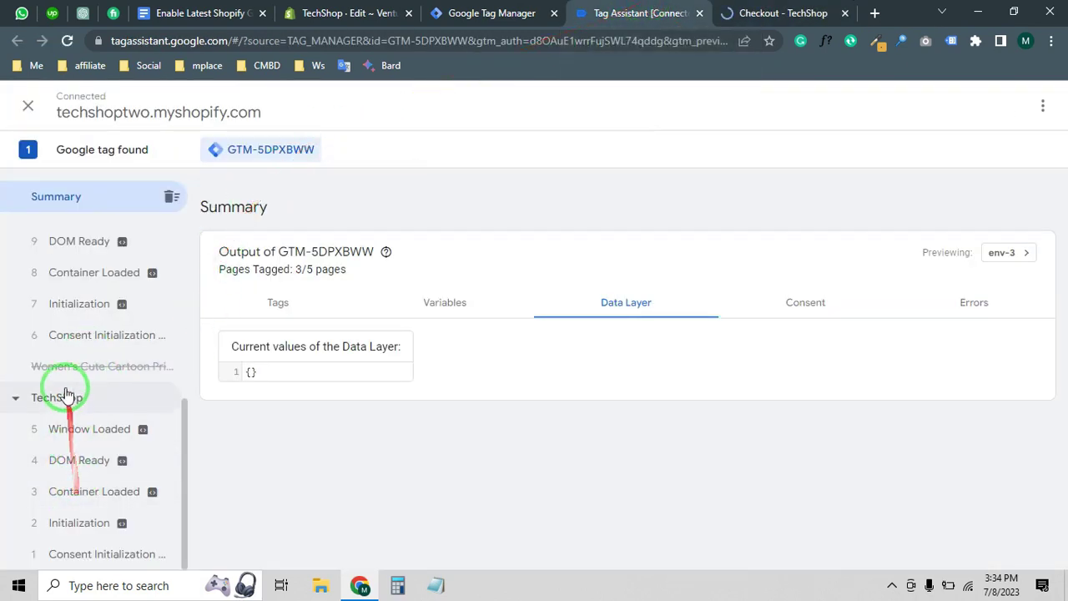
# - Inspect Container Loaded, then the Initialization event's gtm.init data layer with uniqueEventId 0
pyautogui.click(81, 286)
pyautogui.click(85, 314)
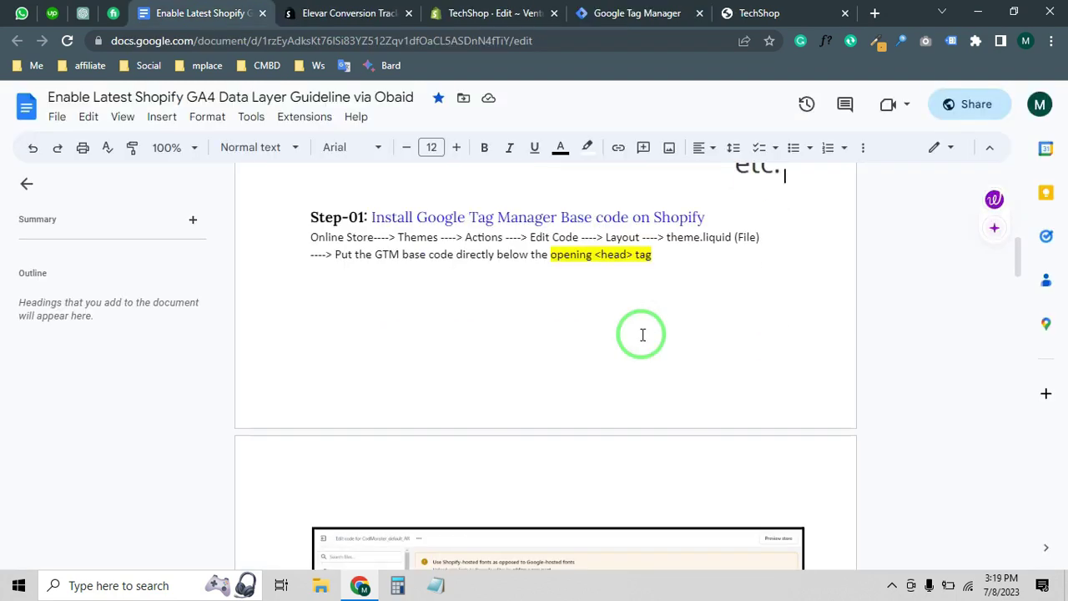
pyautogui.scroll(1, 637, 333)
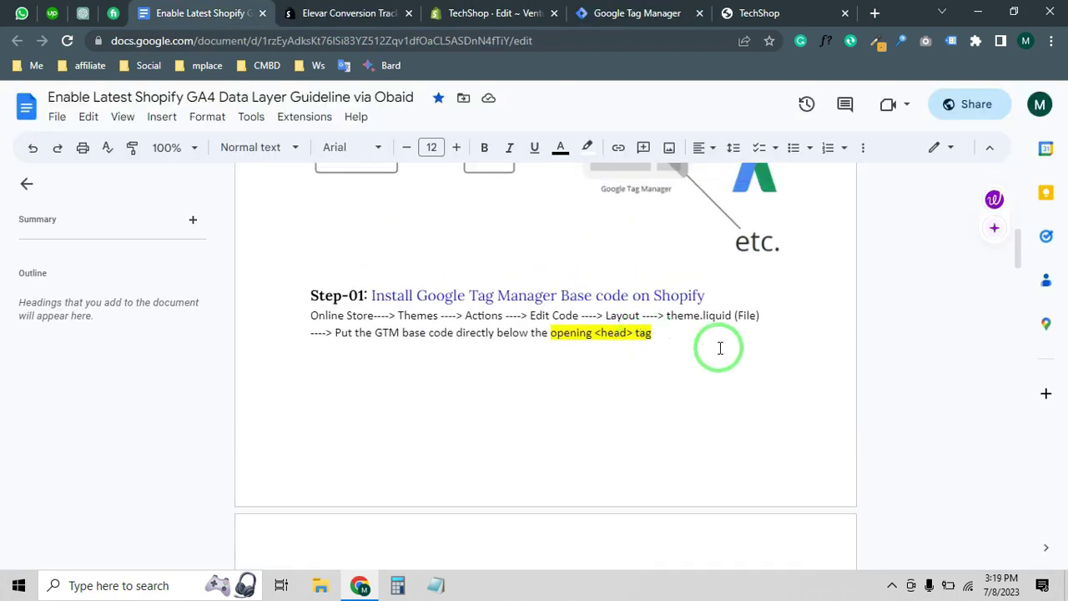
# - Read Step-01's path to theme.liquid, then switch to the Tech Shop Shopify GTM workspace
pyautogui.scroll(2, 484, 358)
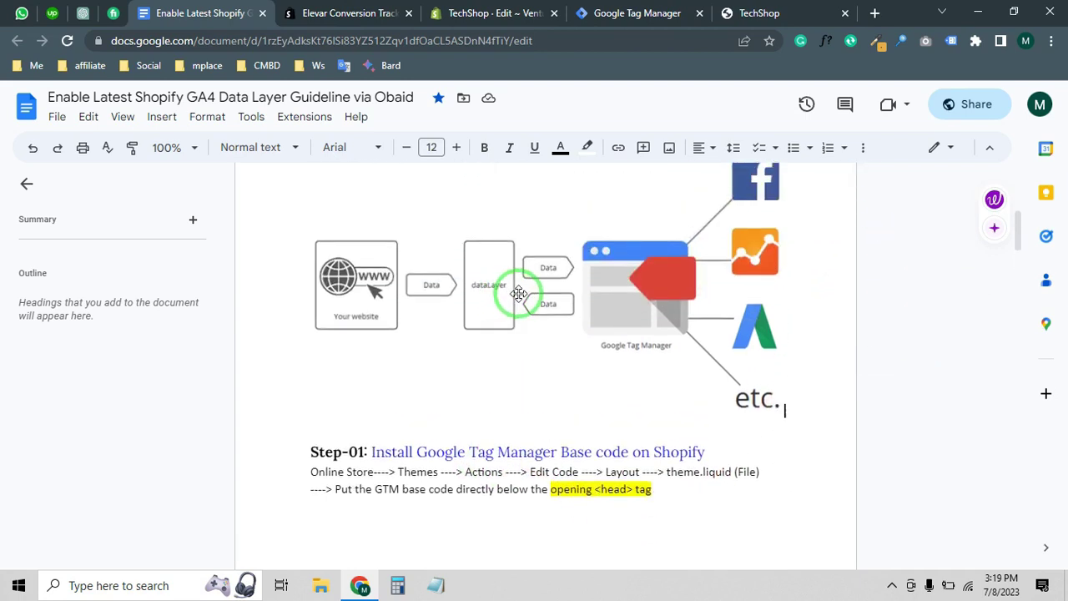
pyautogui.scroll(-2, 544, 347)
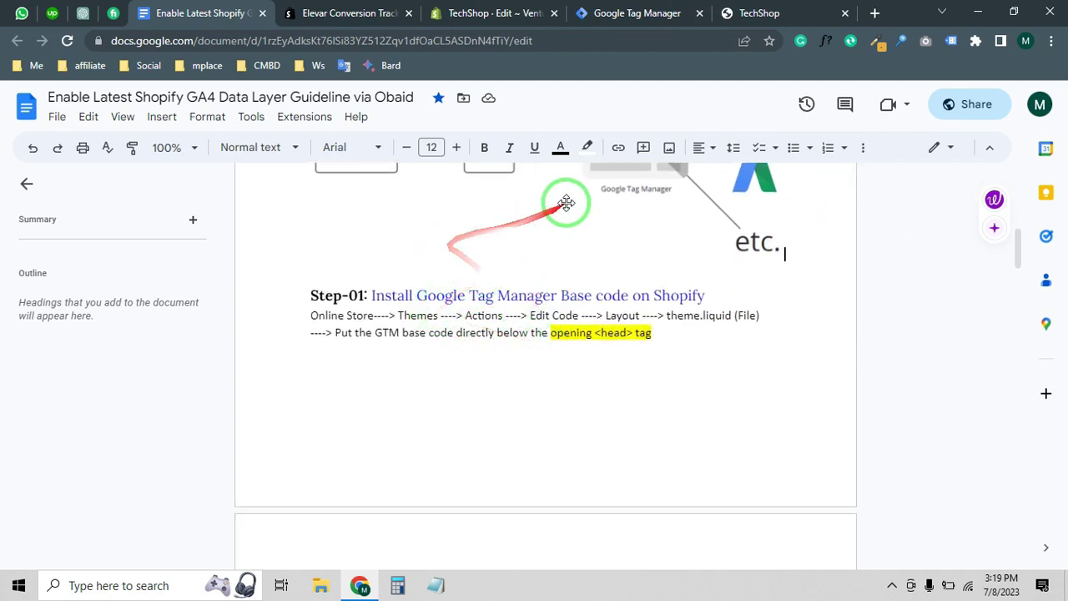
pyautogui.click(657, 10)
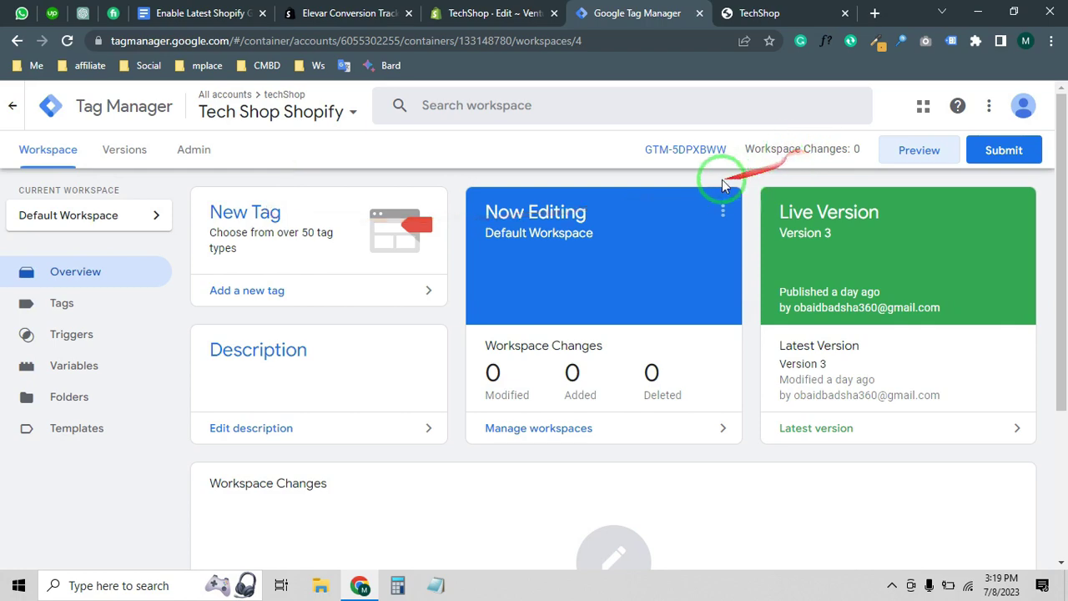
# - View container GTM-5DPXBWW's install code, close it, and return to Shopify's theme code editor
pyautogui.click(672, 149)
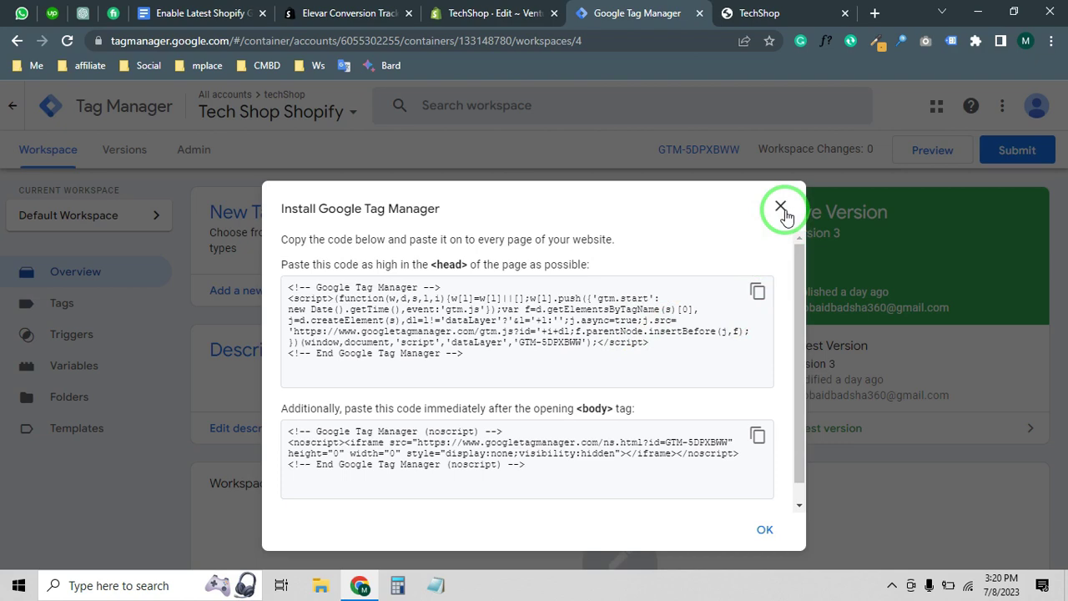
pyautogui.click(784, 210)
pyautogui.click(440, 15)
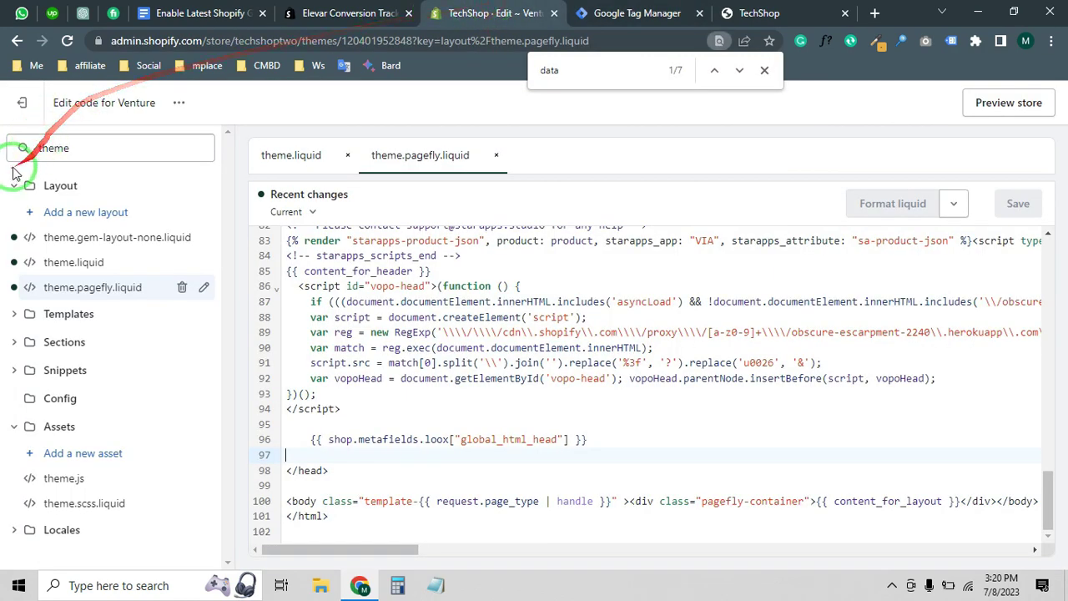
# - Duplicate the Venture theme as 'Copy of Venture' and reopen Venture's code editor
pyautogui.click(21, 102)
pyautogui.click(871, 250)
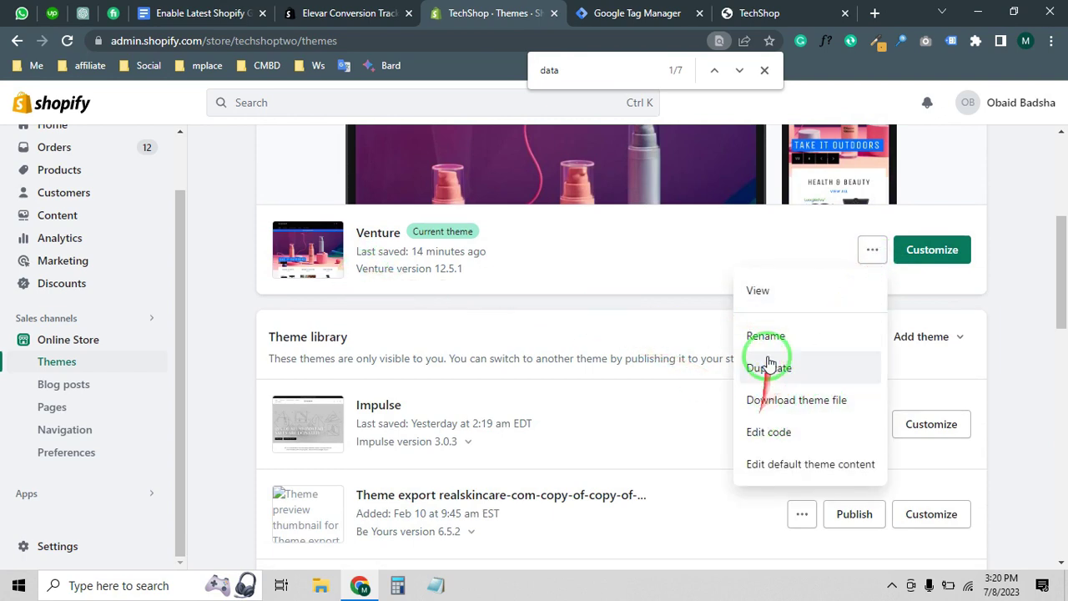
pyautogui.click(839, 380)
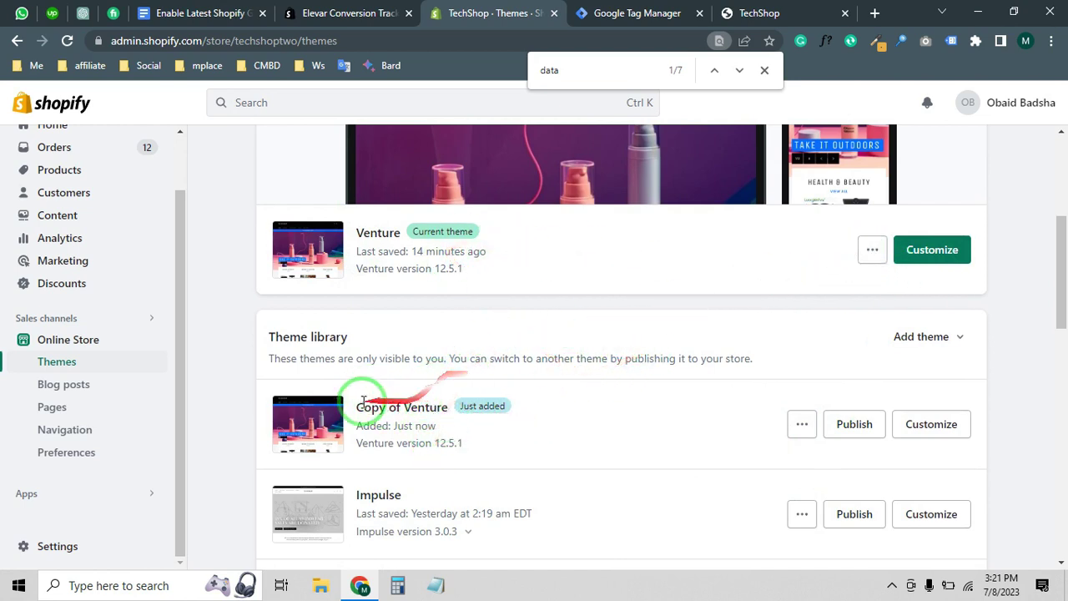
pyautogui.click(872, 250)
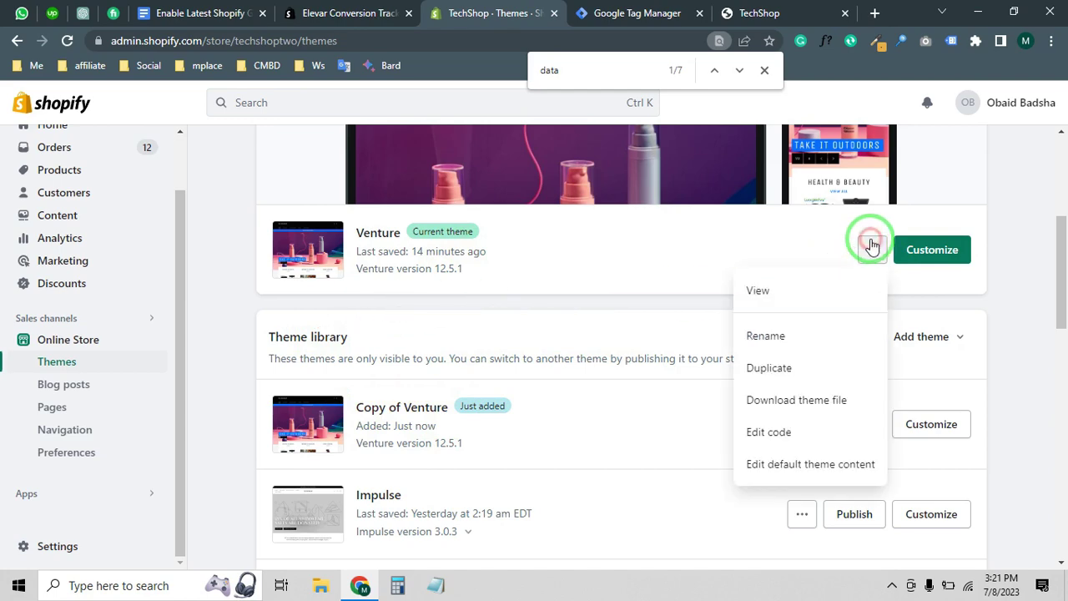
pyautogui.click(774, 432)
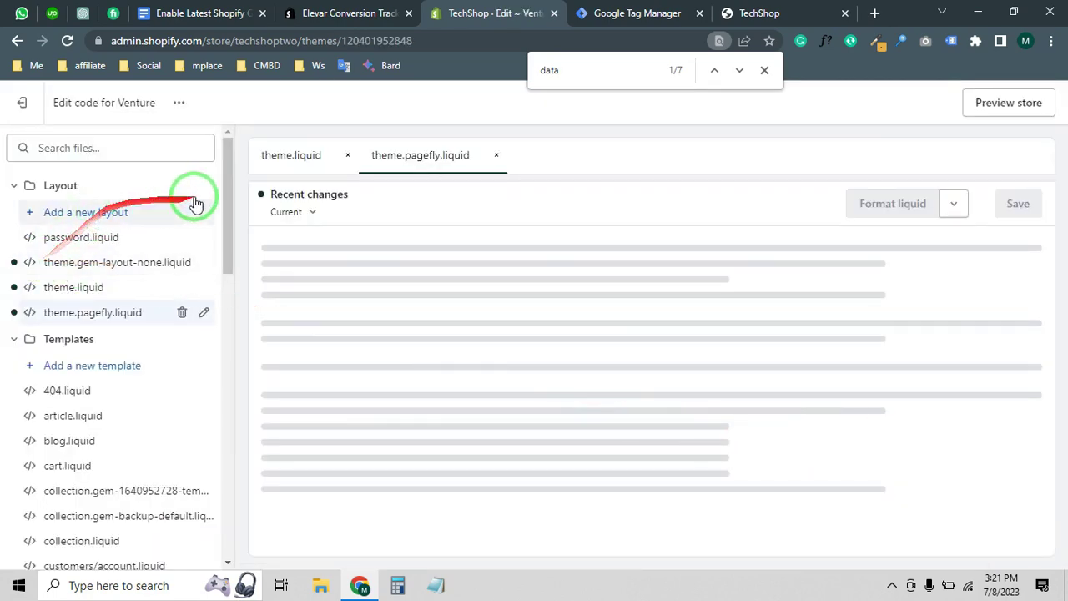
# - Close the find bar and theme.pagefly.liquid, open theme.liquid, then switch to Google Tag Manager
pyautogui.click(764, 70)
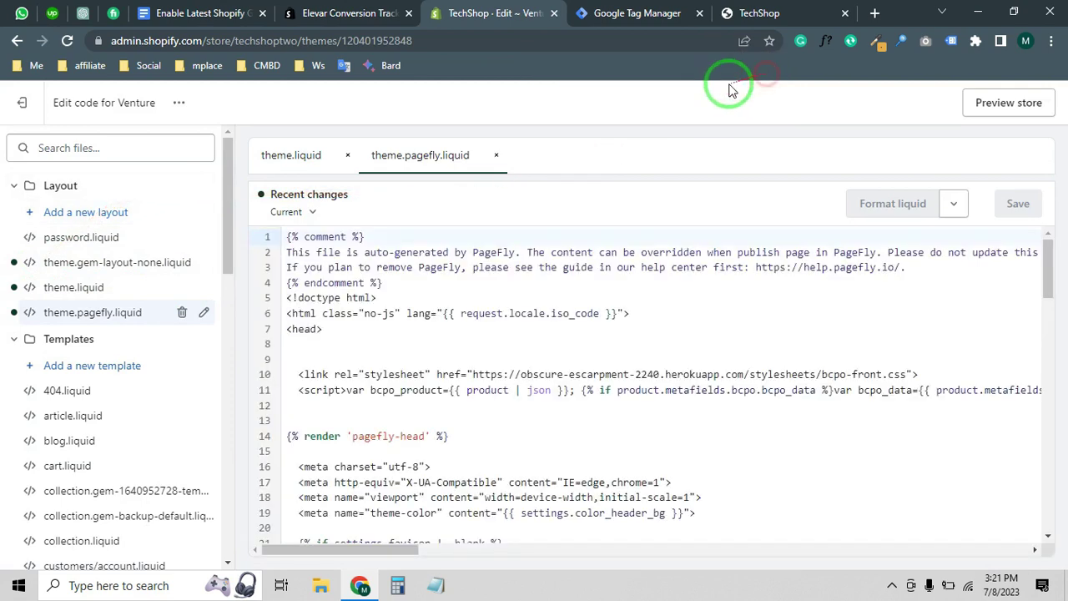
pyautogui.click(498, 157)
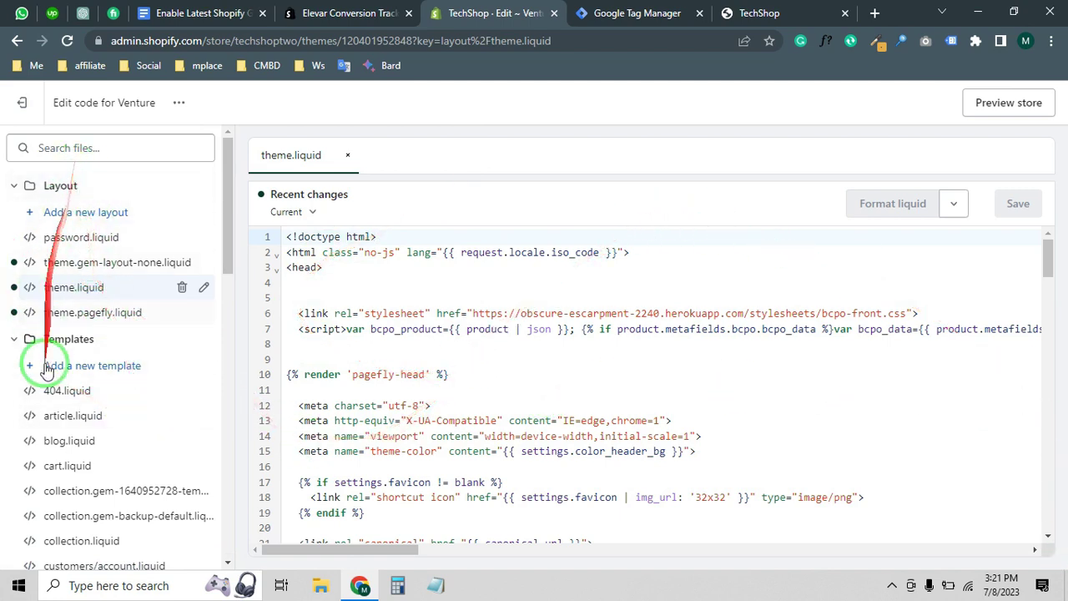
pyautogui.click(63, 289)
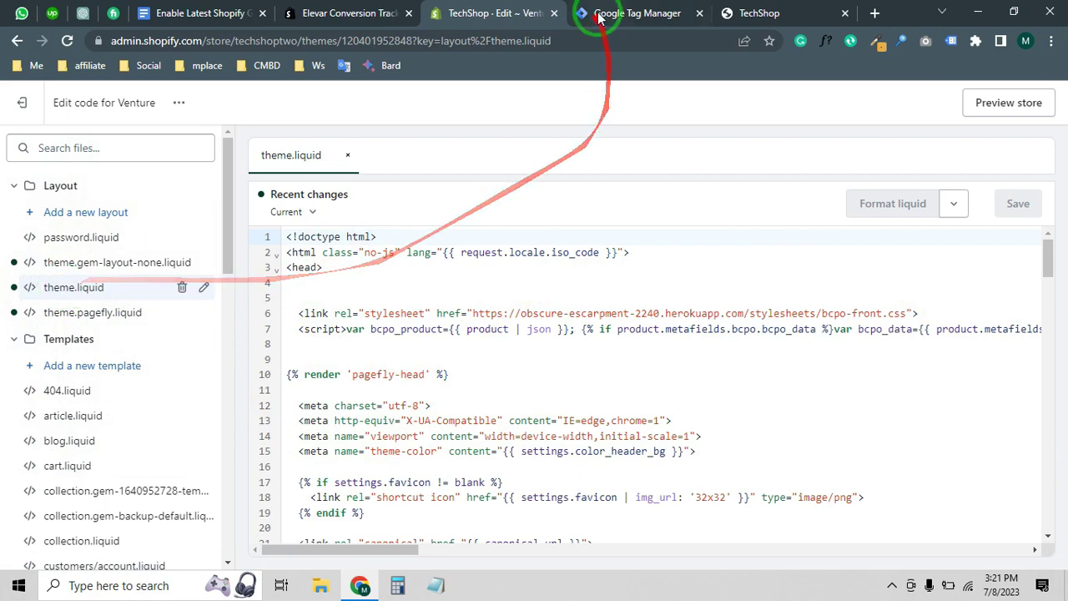
pyautogui.click(631, 14)
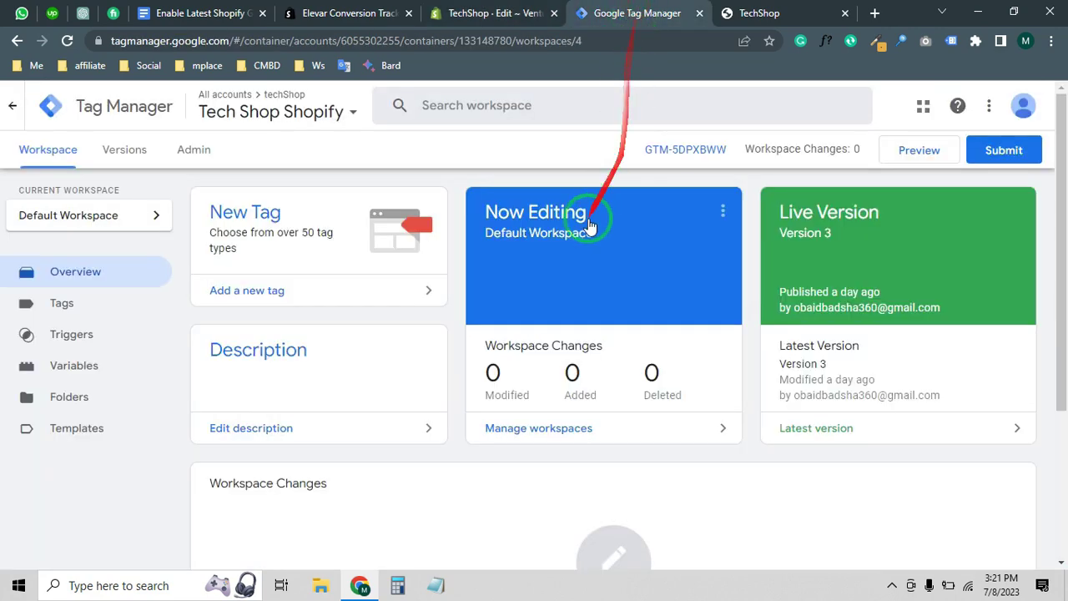
# - Copy GTM-5DPXBWW's head install snippet and return to the guide document
pyautogui.click(699, 151)
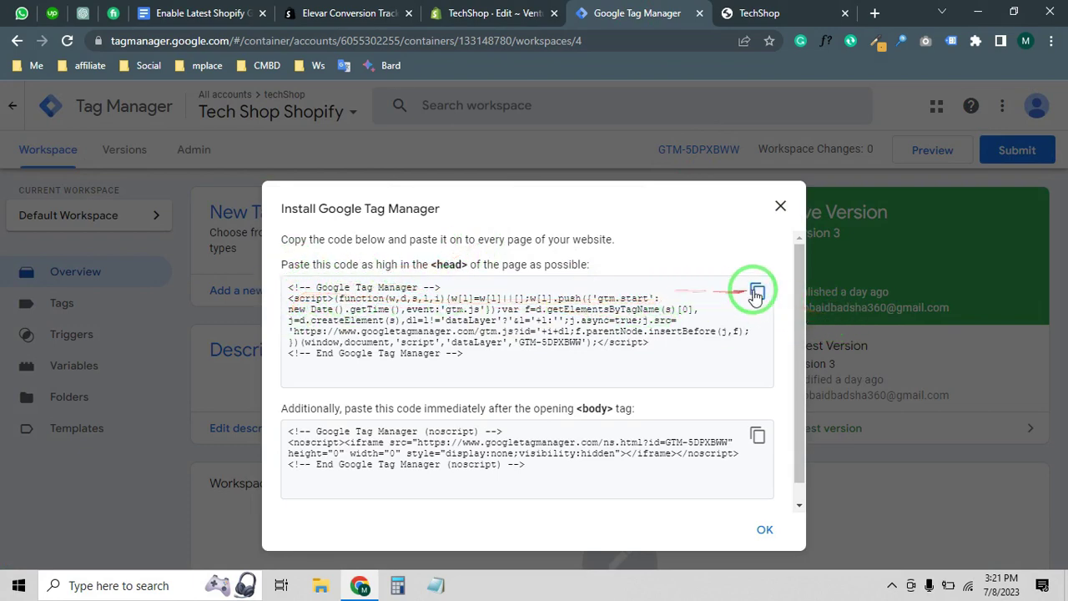
pyautogui.click(758, 291)
pyautogui.click(200, 13)
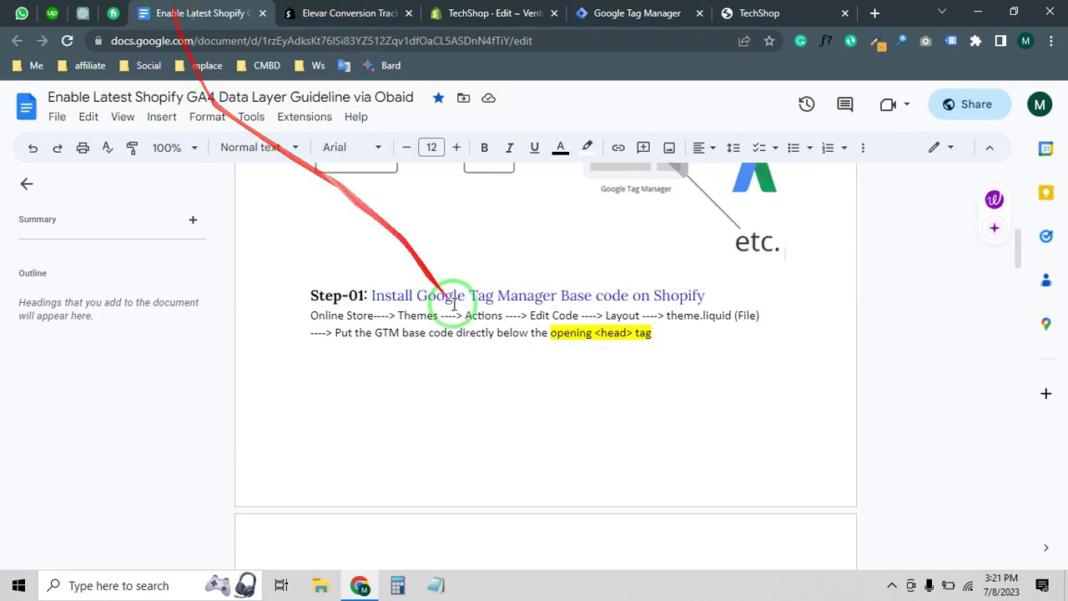
# - Read the guide's Step-01 on placing the GTM base code, then return to theme.liquid at <head>
pyautogui.scroll(10, 453, 318)
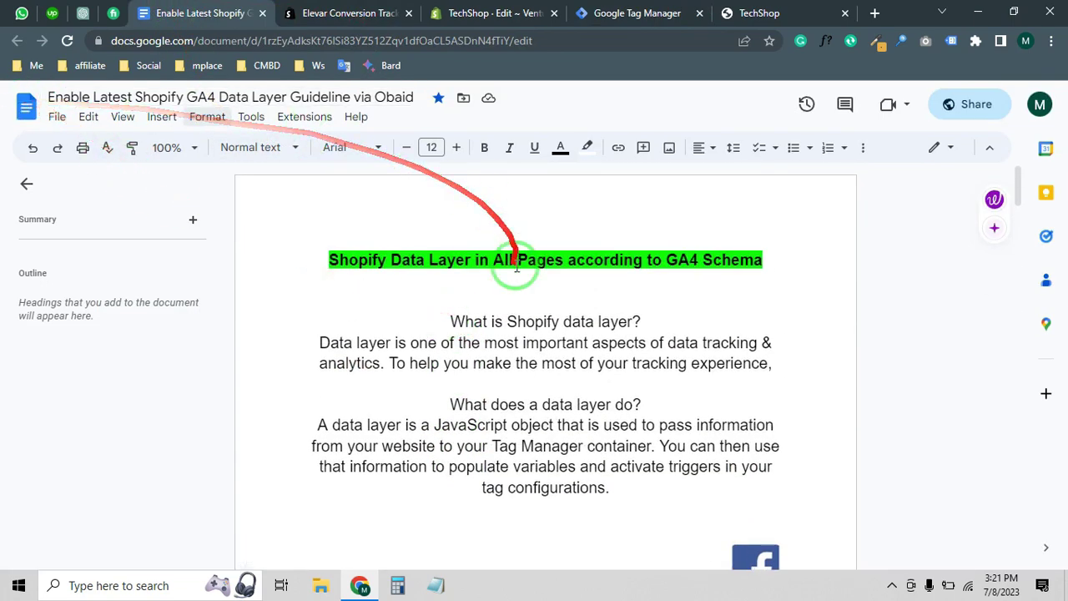
pyautogui.scroll(-6, 492, 305)
pyautogui.scroll(-2, 524, 353)
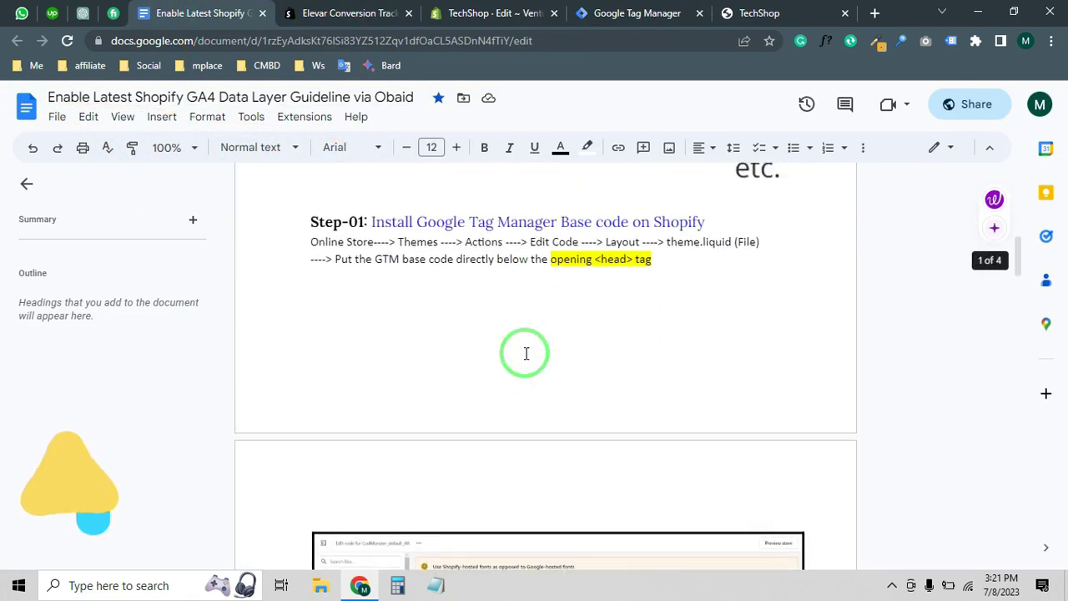
pyautogui.scroll(5, 465, 331)
pyautogui.scroll(-3, 354, 380)
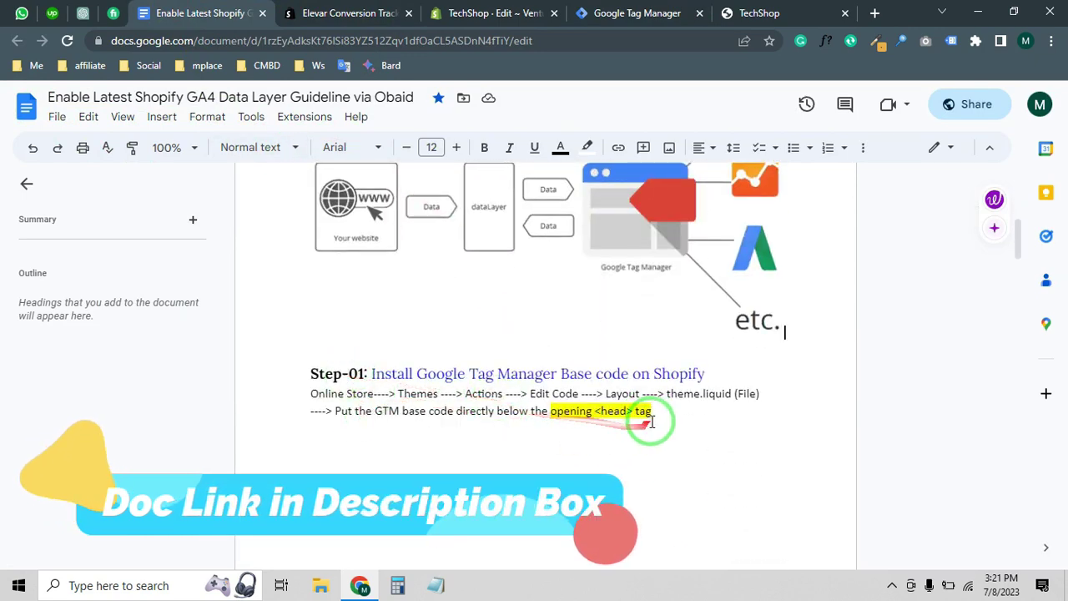
pyautogui.scroll(-2, 424, 362)
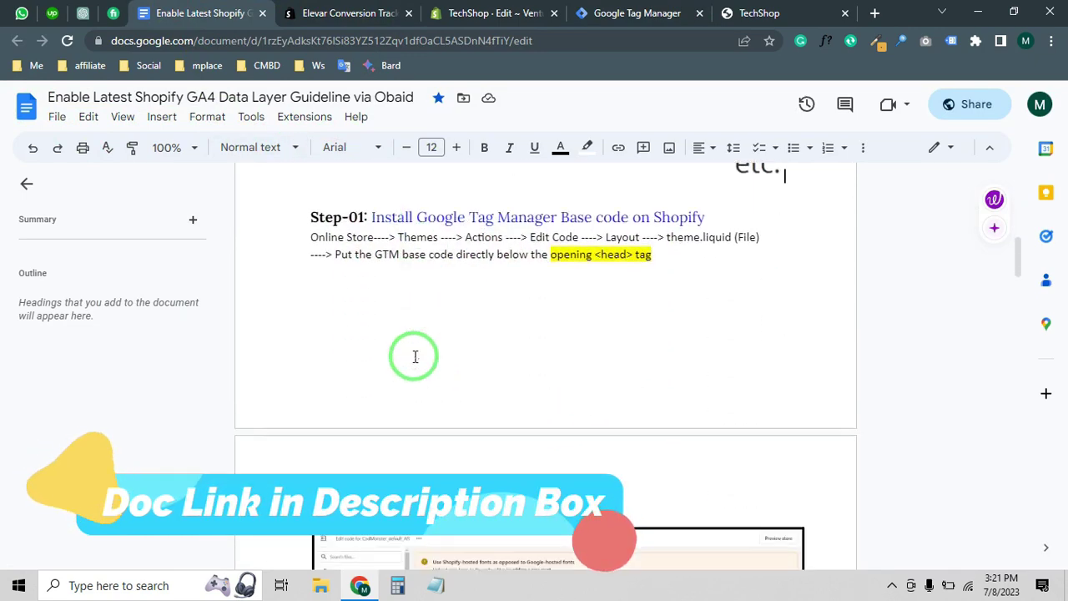
pyautogui.scroll(2, 501, 384)
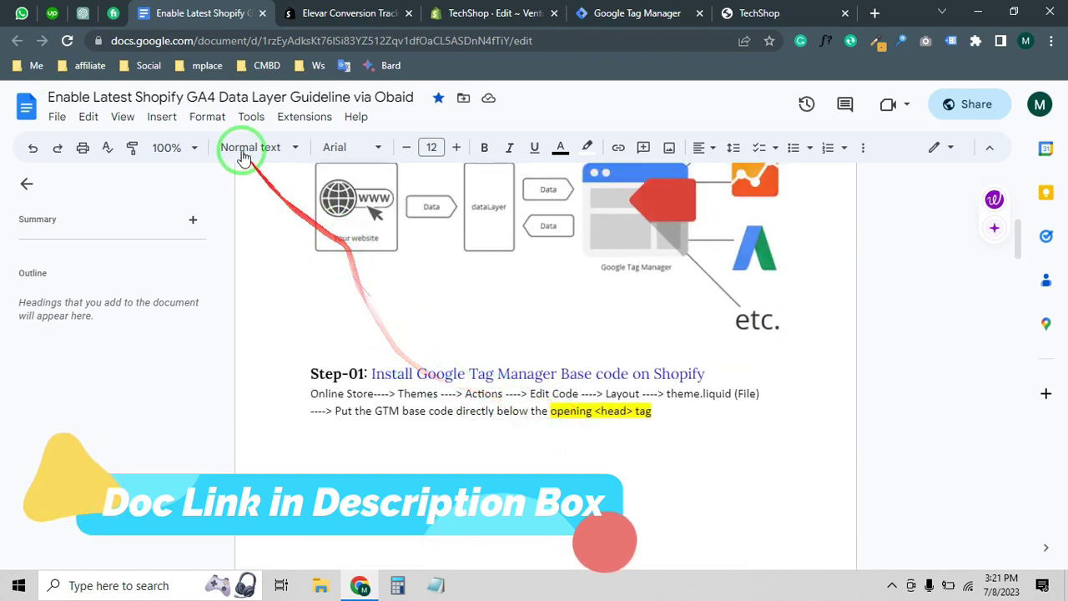
pyautogui.scroll(-1, 471, 371)
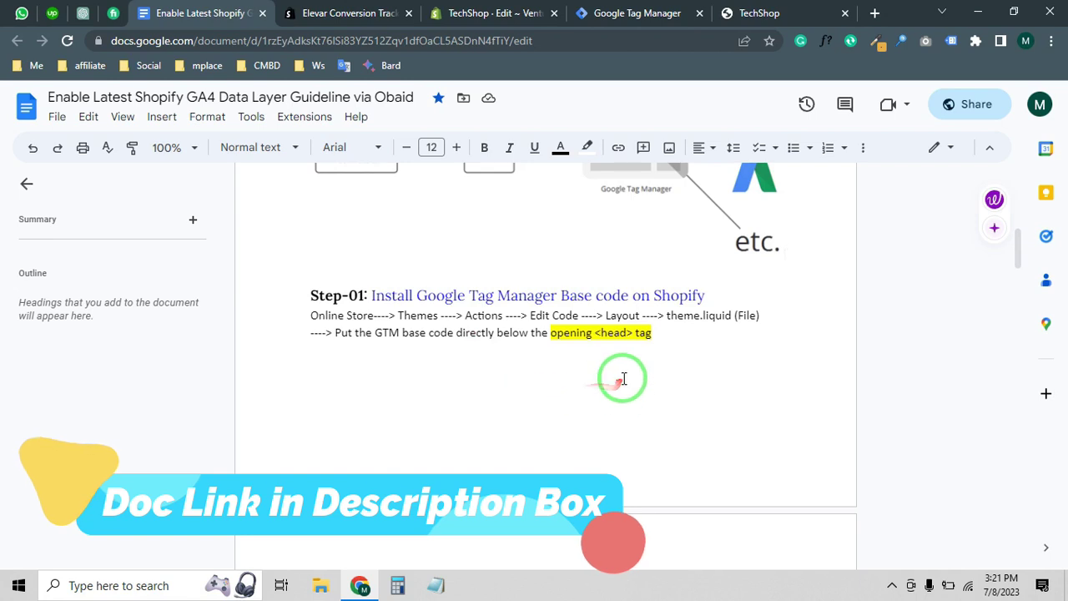
pyautogui.scroll(2, 622, 379)
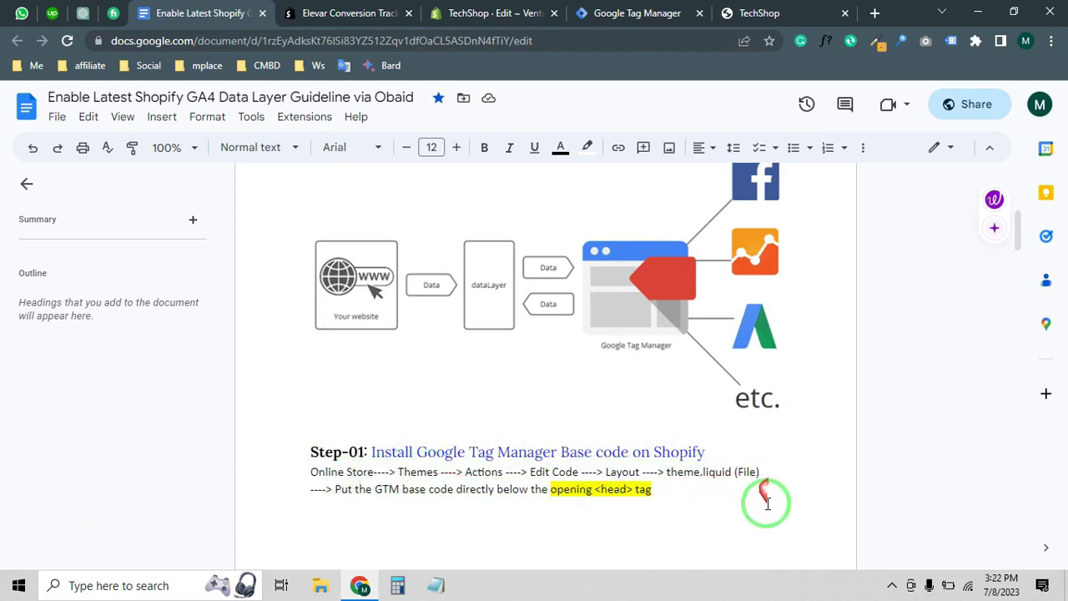
pyautogui.click(463, 12)
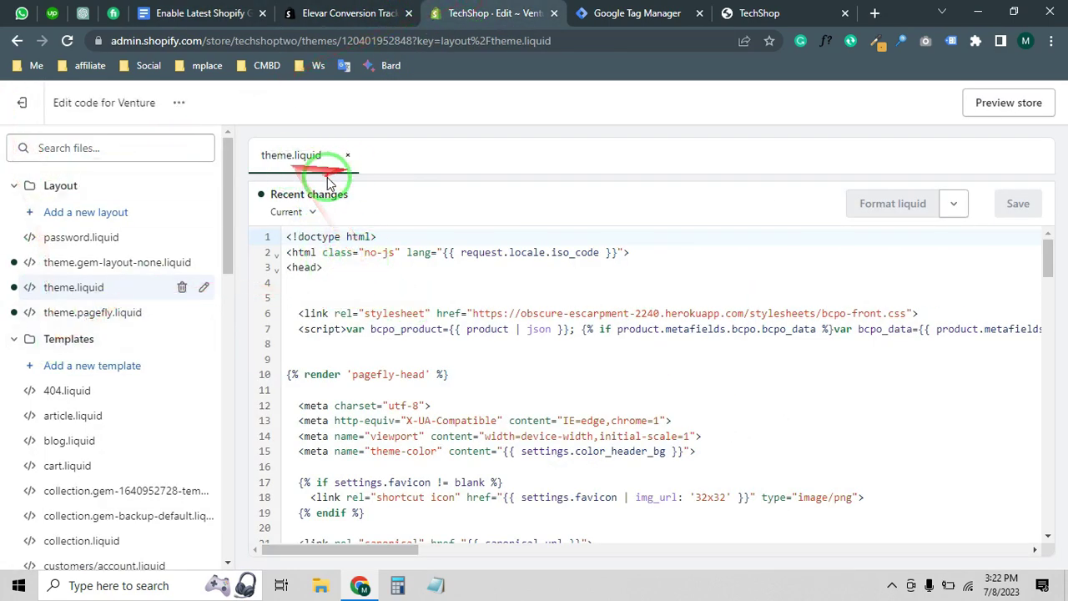
# - Close the Elevar tab and copy the GTM-5DPXBWW head install snippet for theme.liquid
pyautogui.click(200, 12)
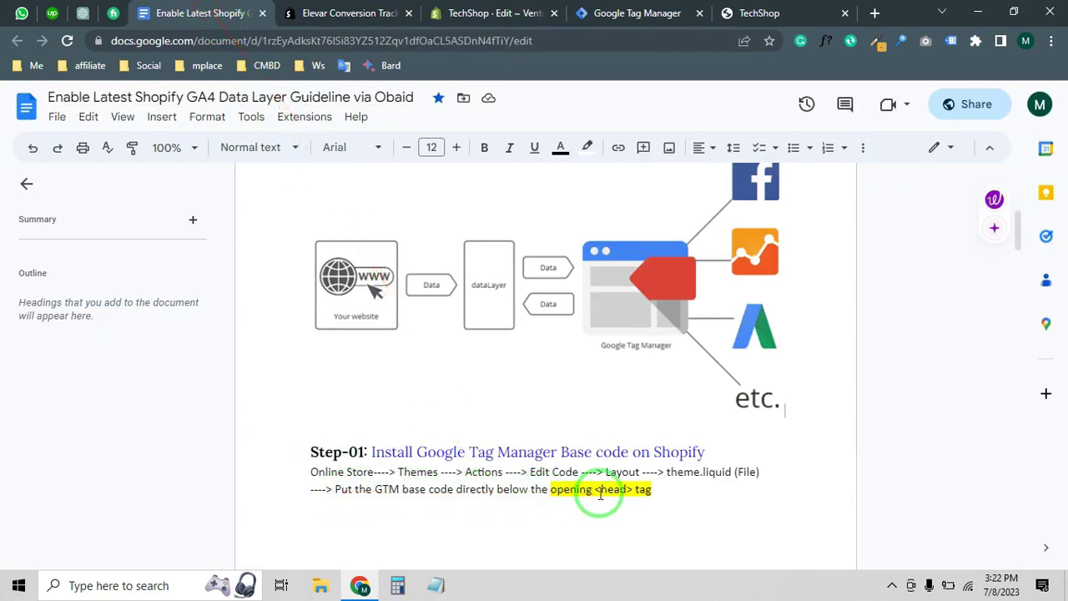
pyautogui.moveTo(659, 14); pyautogui.dragTo(439, 18)
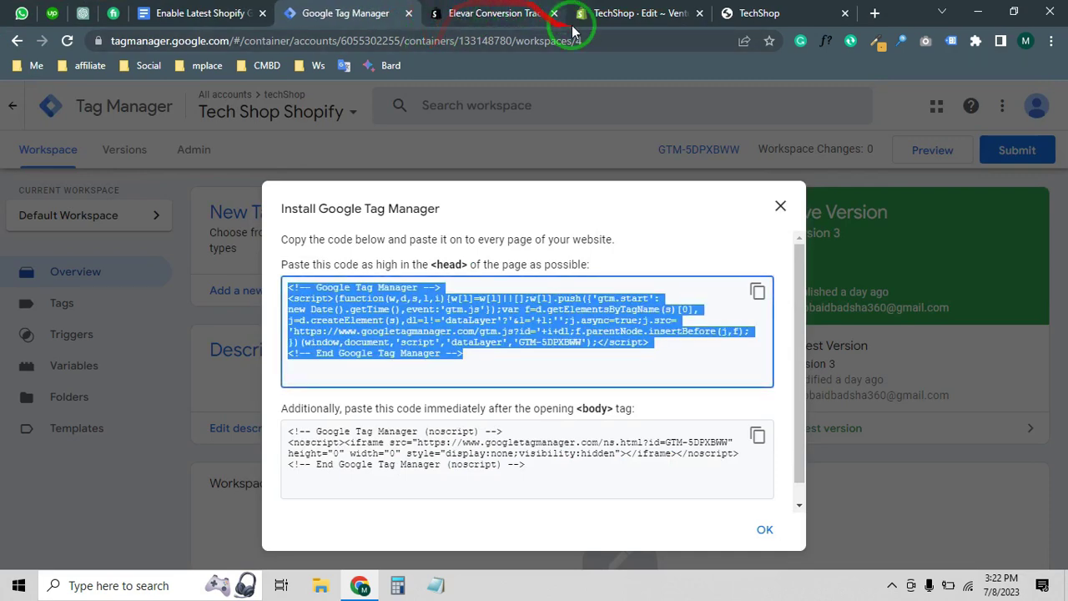
pyautogui.click(553, 13)
pyautogui.click(757, 291)
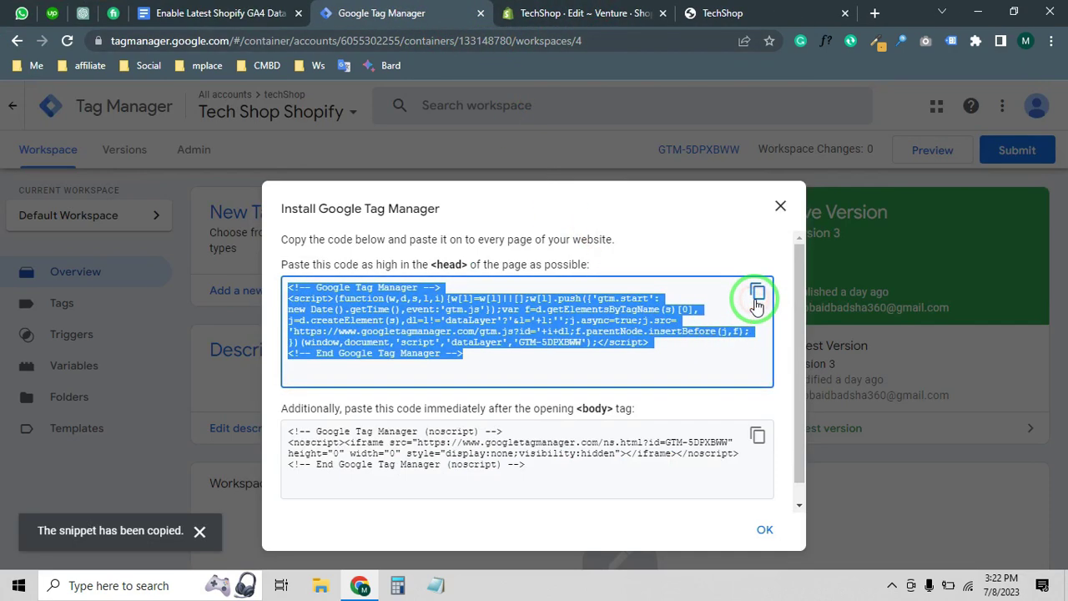
pyautogui.click(201, 12)
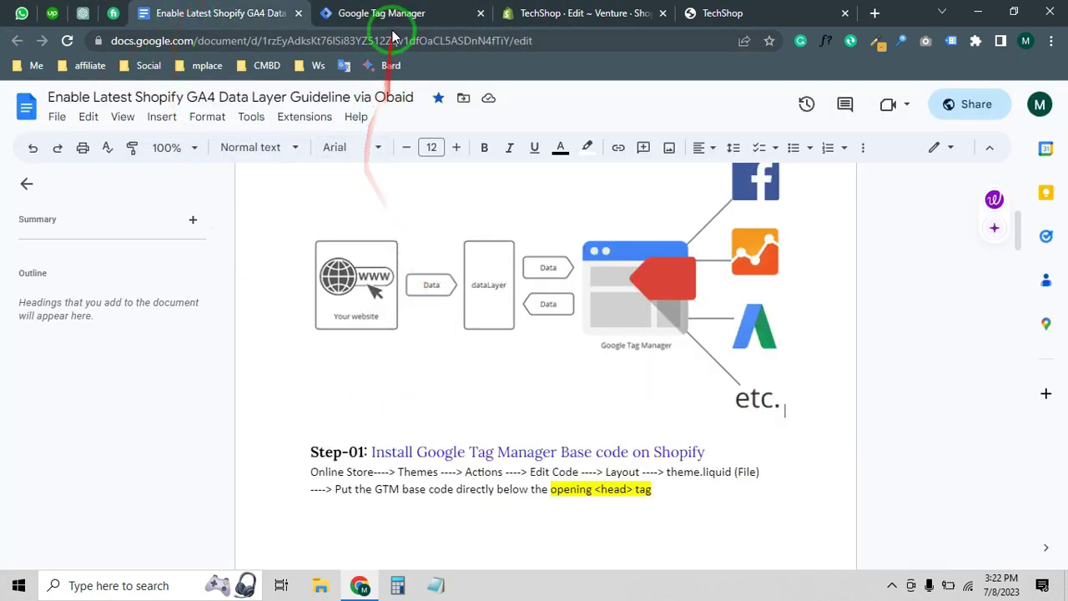
pyautogui.click(630, 9)
pyautogui.moveTo(630, 10); pyautogui.dragTo(400, 12)
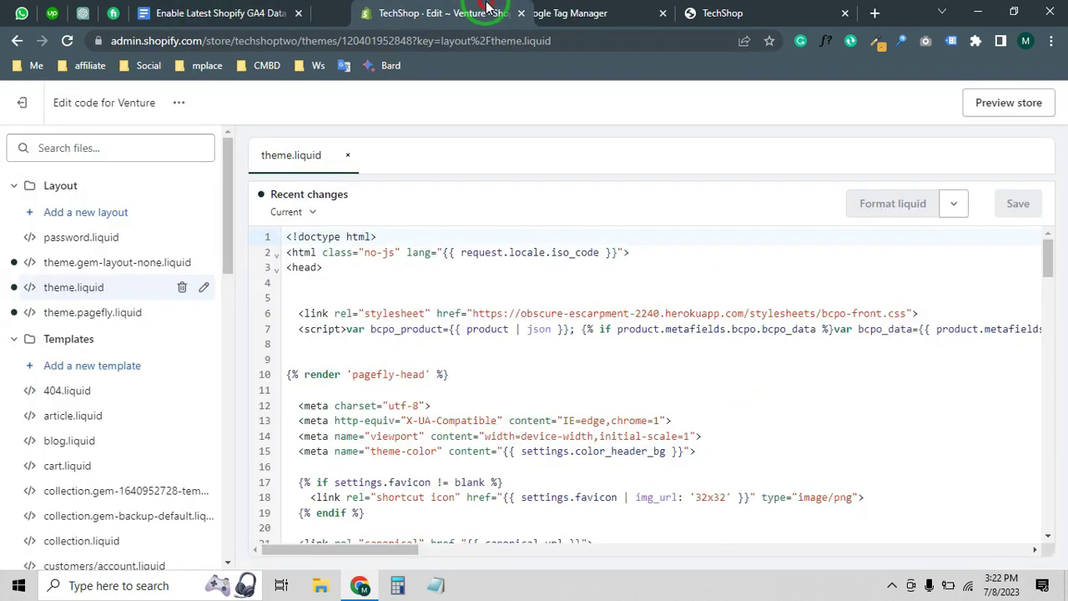
# - Paste the GTM head snippet below <head> on lines 4–10, then copy the noscript body snippet
pyautogui.click(311, 286)
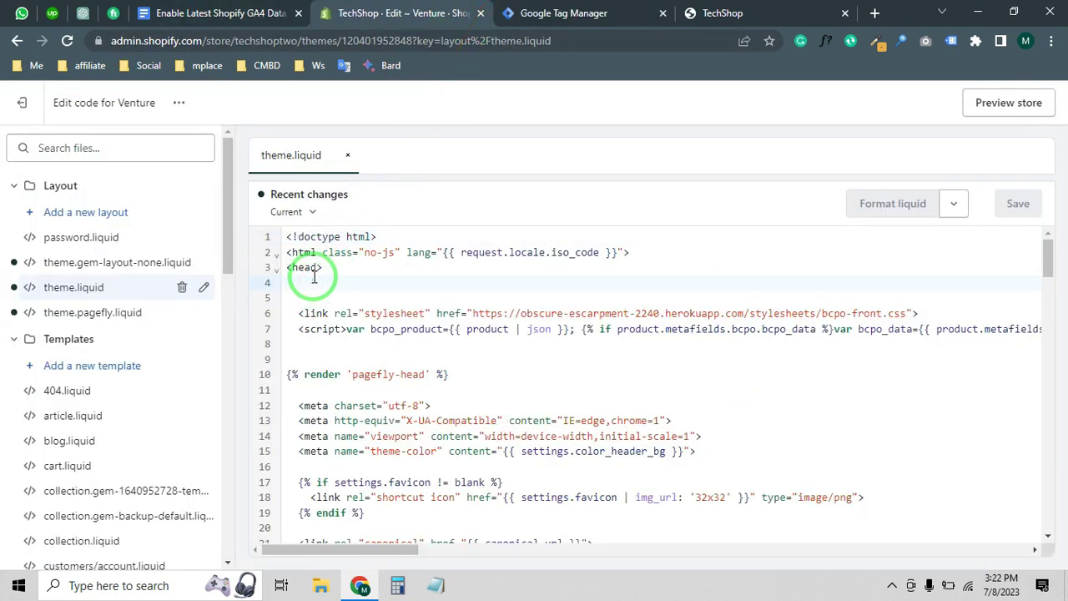
pyautogui.hotkey('ctrl', 'v')
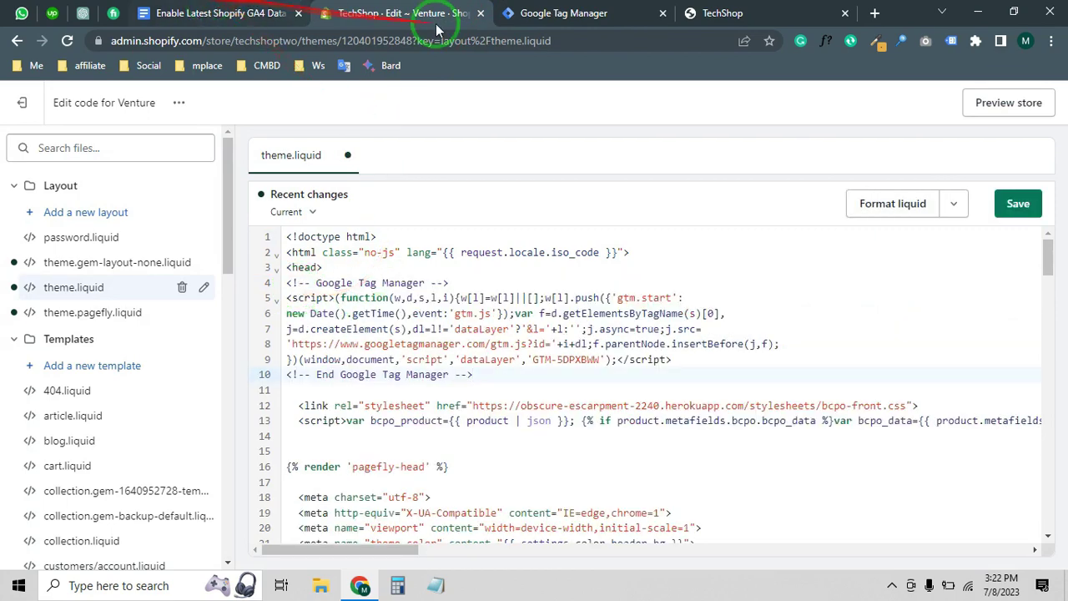
pyautogui.click(547, 13)
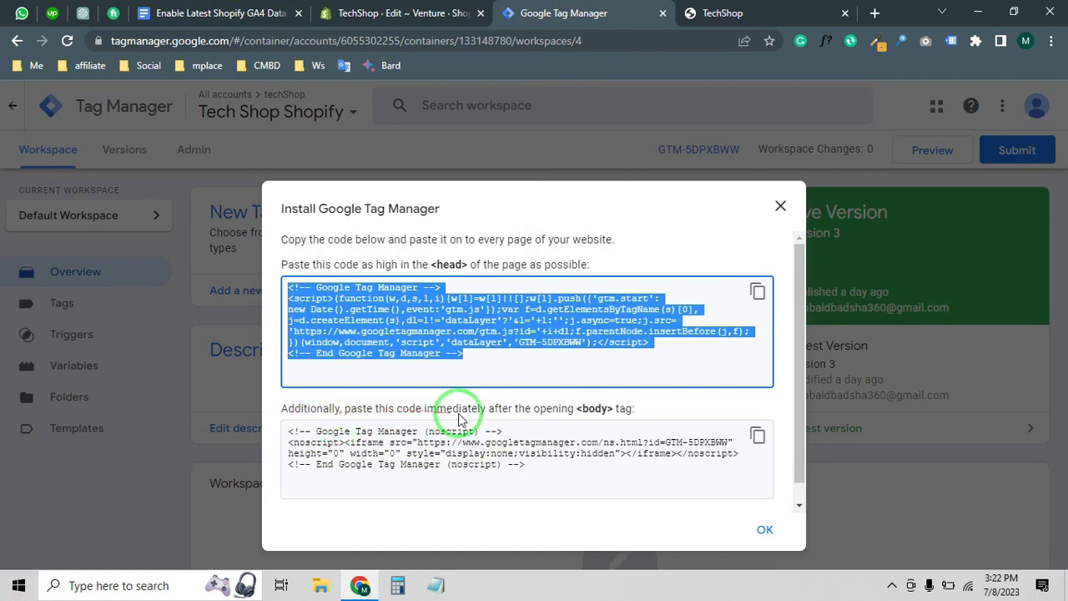
pyautogui.click(757, 434)
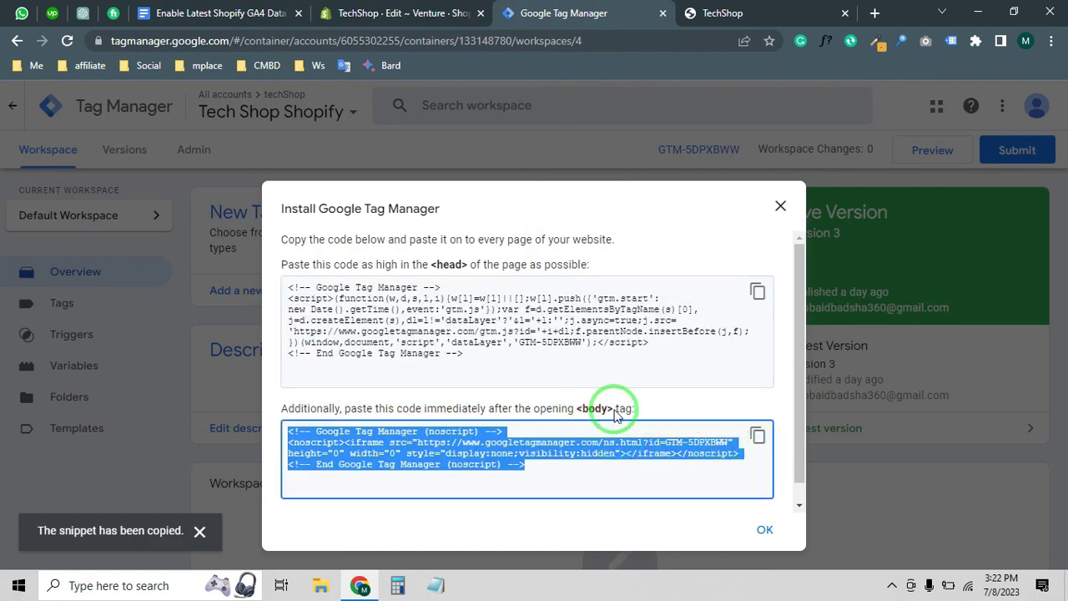
pyautogui.click(355, 13)
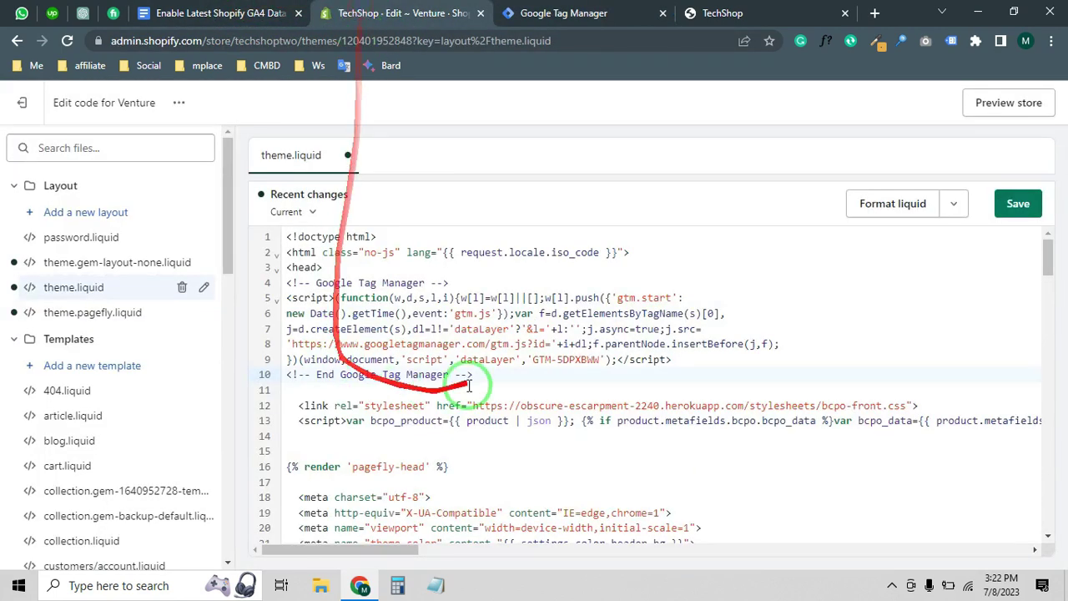
pyautogui.scroll(-3, 458, 352)
pyautogui.scroll(3, 426, 344)
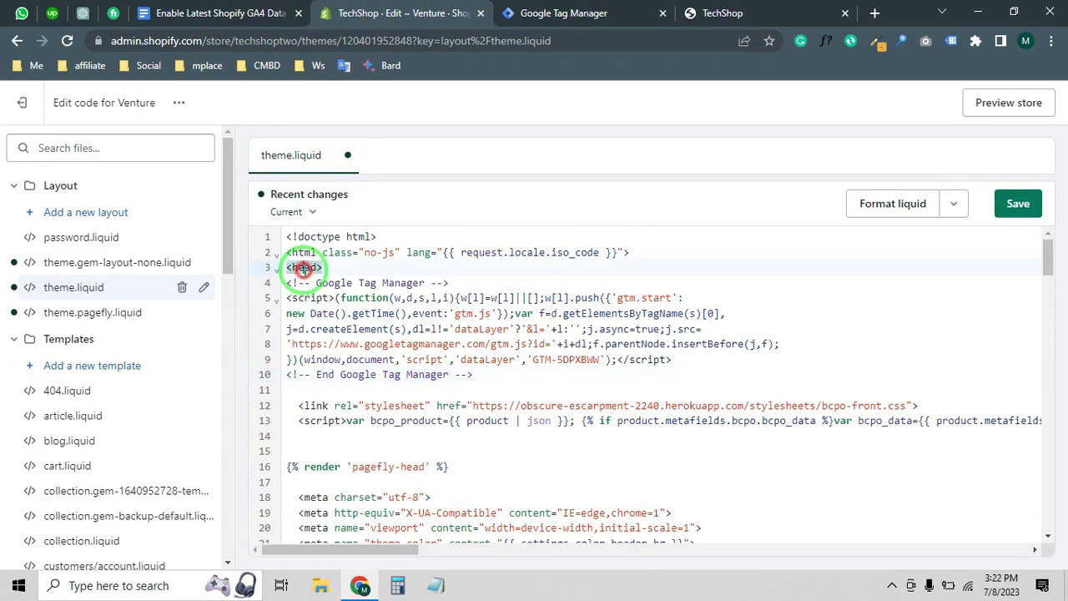
# - Paste the GTM noscript snippet after <body> on lines 100–103 and save theme.liquid
pyautogui.scroll(-10, 358, 409)
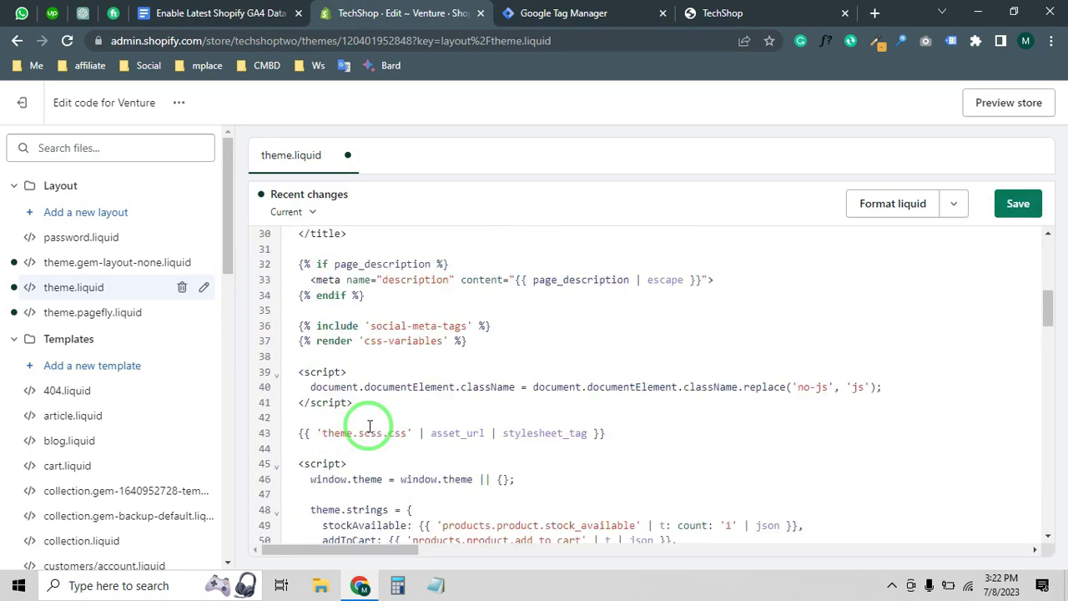
pyautogui.scroll(-7, 370, 427)
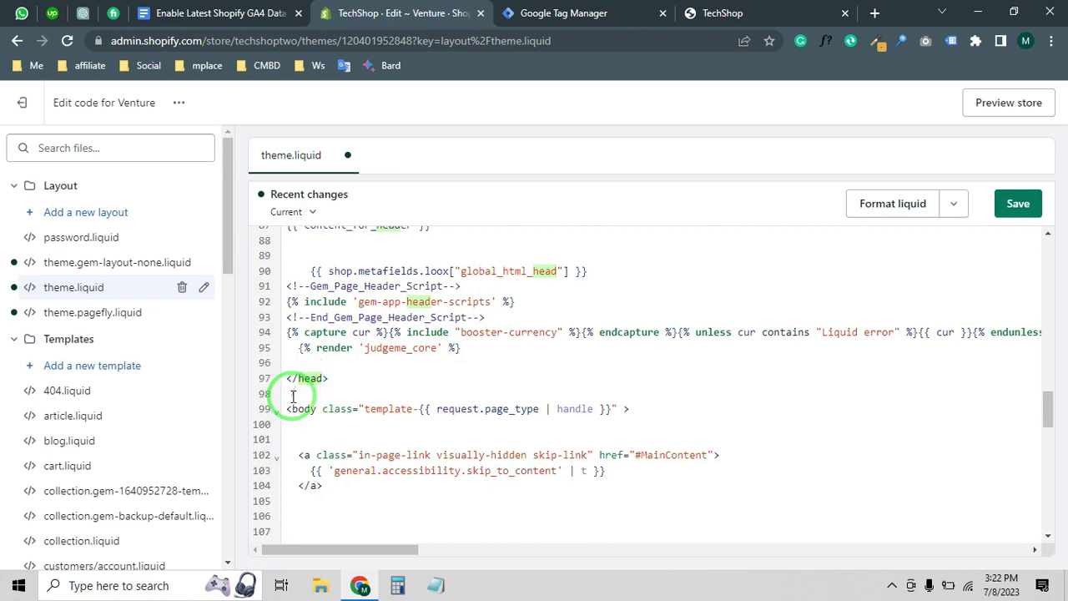
pyautogui.click(292, 424)
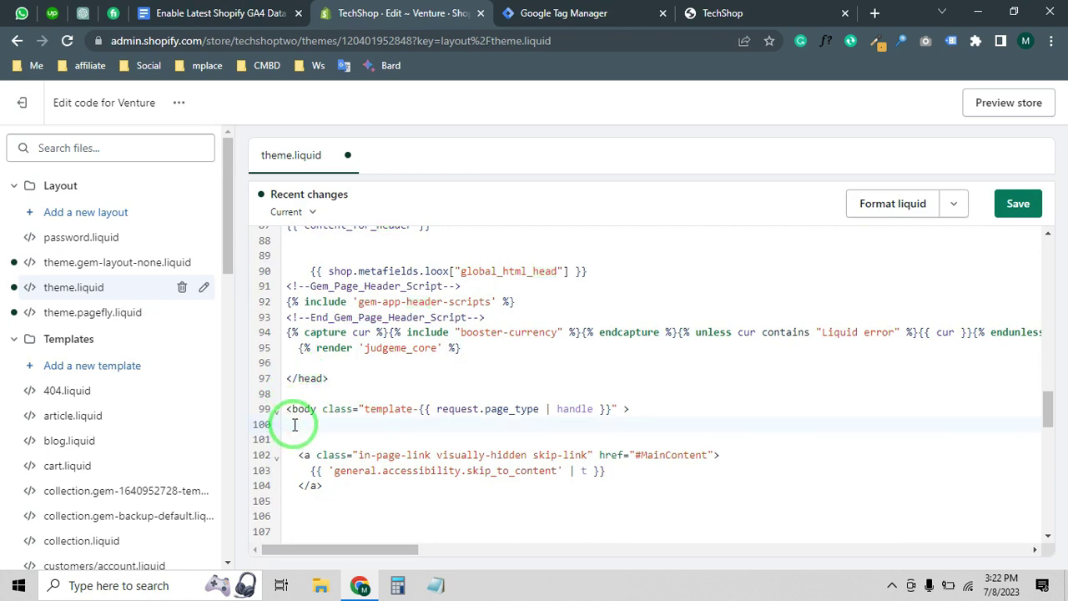
pyautogui.hotkey('ctrl', 'v')
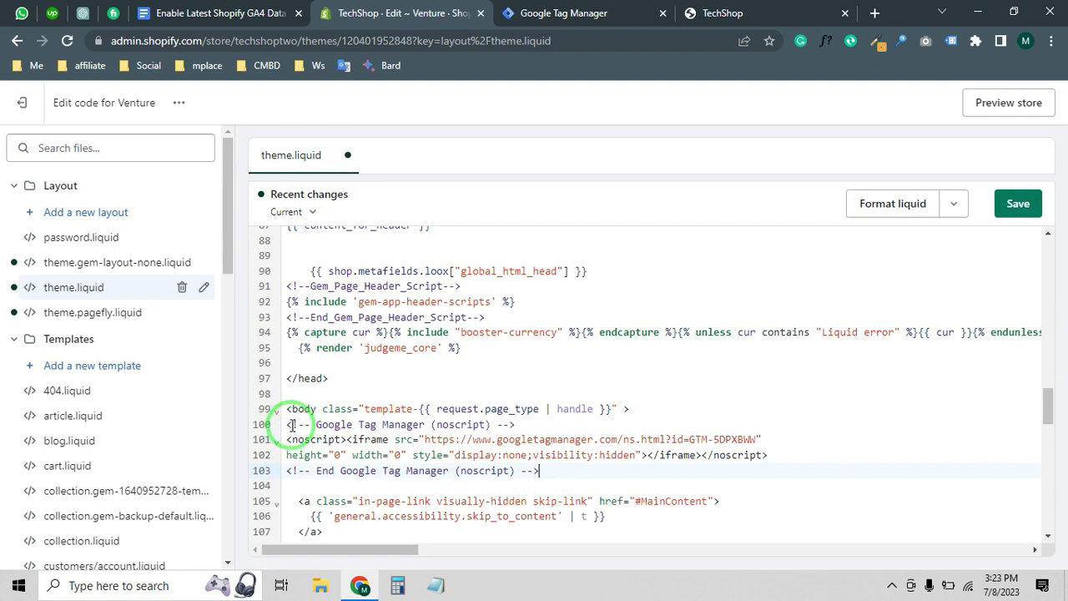
pyautogui.click(1020, 206)
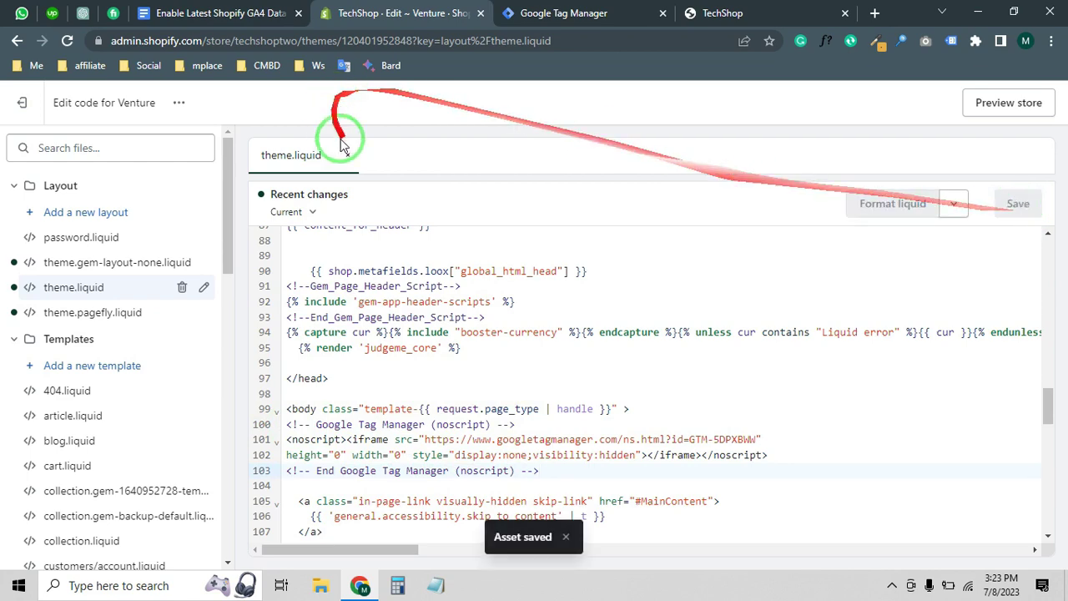
pyautogui.click(234, 14)
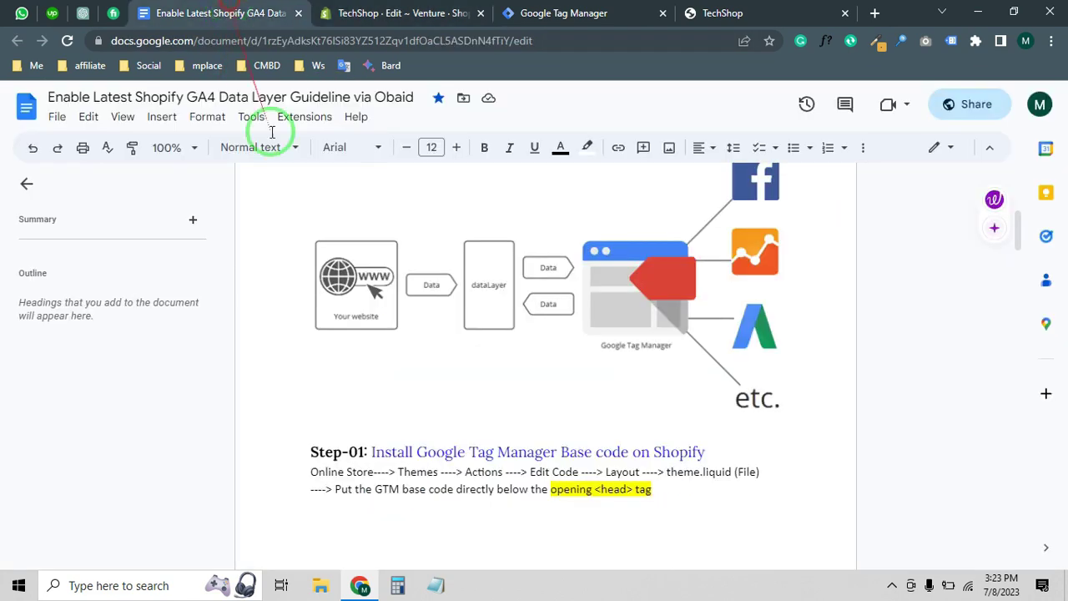
# - Read the guide's Step-02 and select the snippet name dataLayer-allPages before returning to Shopify
pyautogui.scroll(-2, 631, 481)
pyautogui.scroll(-5, 632, 481)
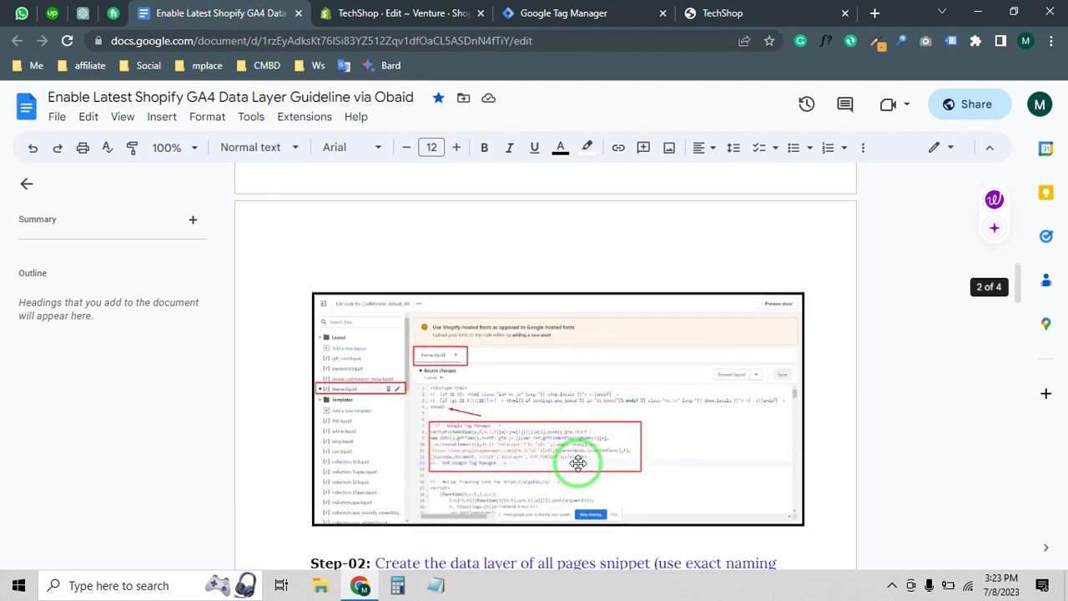
pyautogui.scroll(-3, 382, 428)
pyautogui.scroll(1, 450, 387)
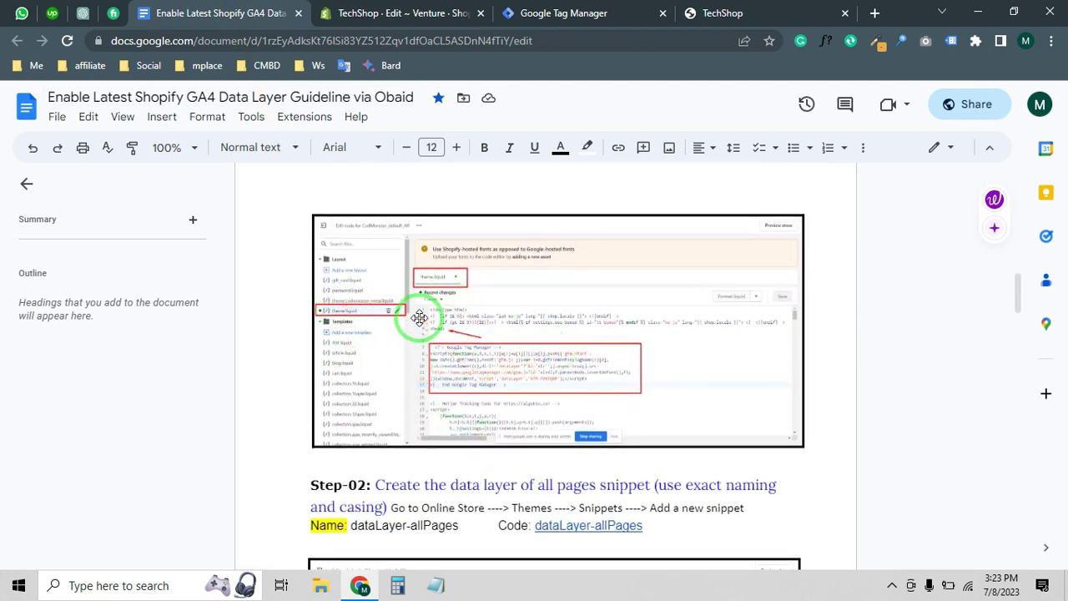
pyautogui.scroll(1, 420, 317)
pyautogui.scroll(-1, 534, 381)
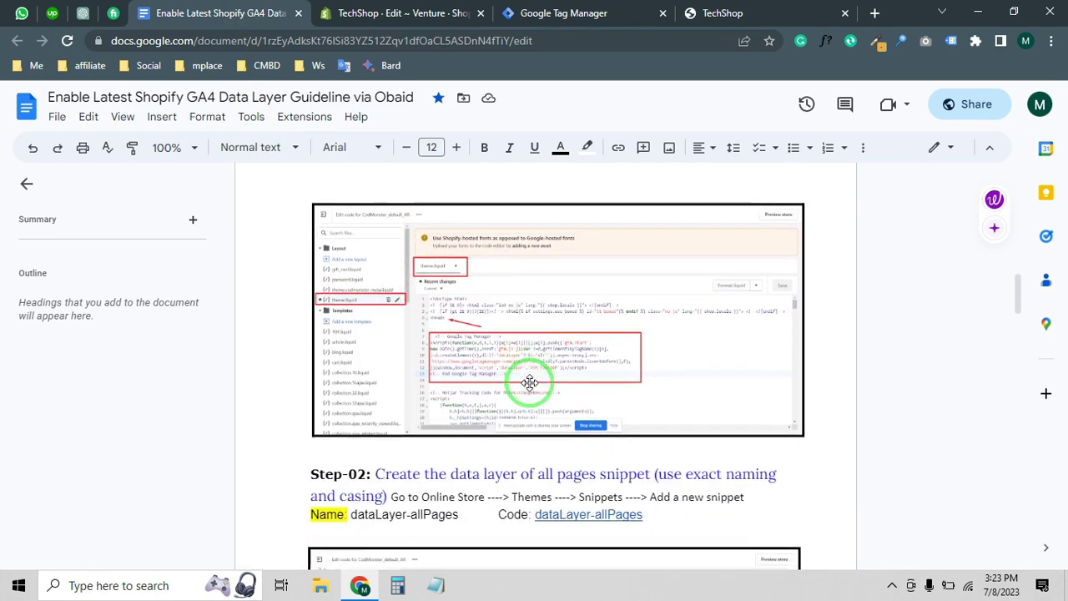
pyautogui.scroll(-1, 529, 383)
pyautogui.moveTo(406, 387); pyautogui.dragTo(501, 364)
pyautogui.moveTo(859, 392); pyautogui.dragTo(718, 435)
pyautogui.moveTo(509, 446)
pyautogui.mouseDown()
pyautogui.moveTo(526, 381)
pyautogui.moveTo(489, 307)
pyautogui.mouseUp()
pyautogui.moveTo(507, 380); pyautogui.dragTo(482, 323)
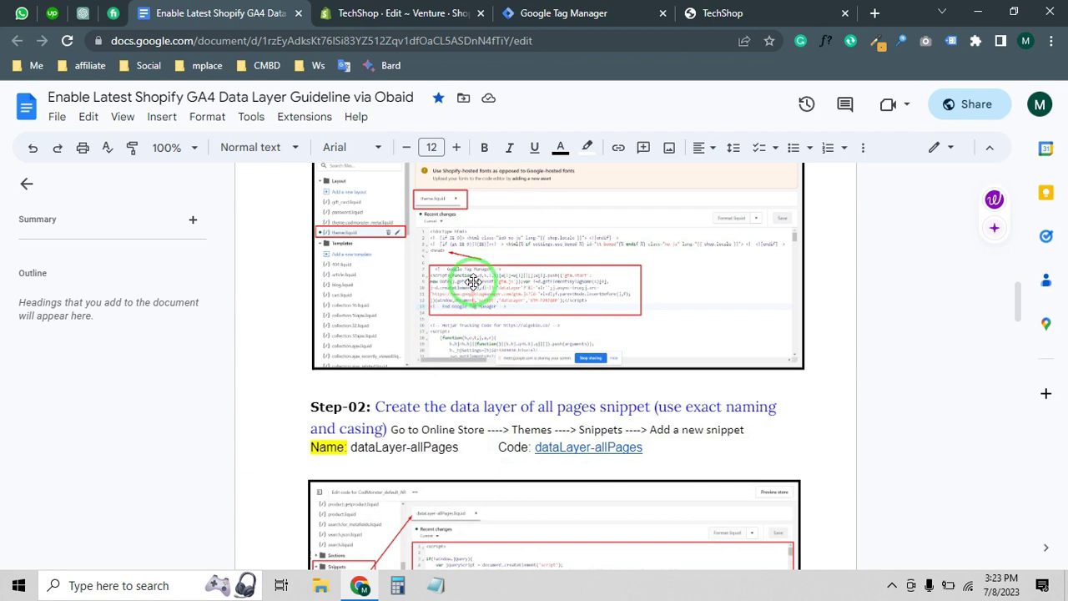
pyautogui.scroll(-1, 473, 282)
pyautogui.moveTo(518, 380)
pyautogui.mouseDown()
pyautogui.moveTo(562, 424)
pyautogui.moveTo(539, 263)
pyautogui.mouseUp()
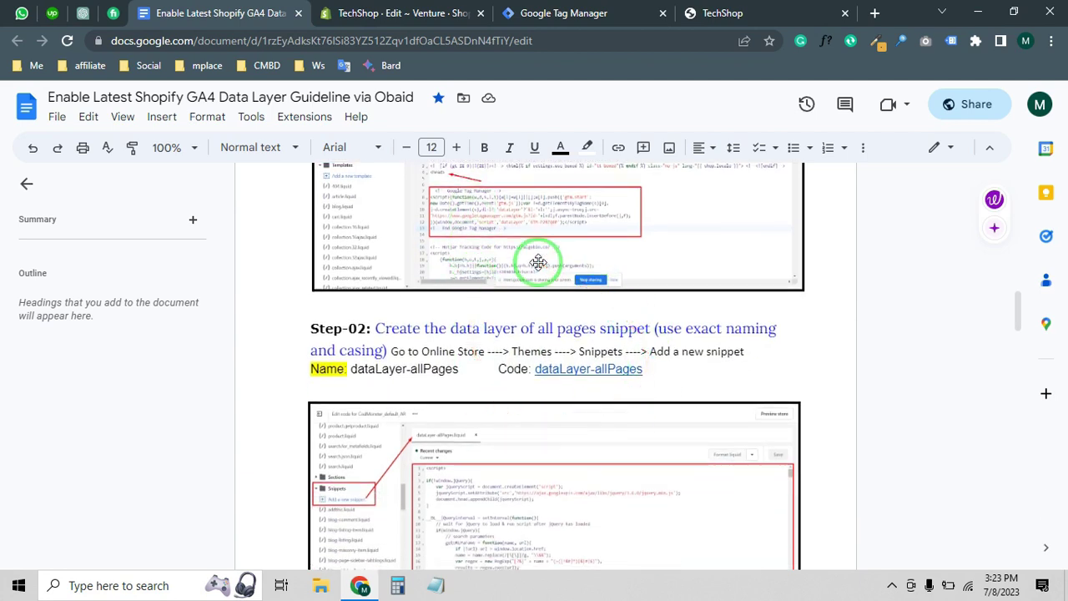
pyautogui.moveTo(413, 328)
pyautogui.mouseDown()
pyautogui.moveTo(584, 331)
pyautogui.moveTo(615, 345)
pyautogui.moveTo(746, 342)
pyautogui.moveTo(715, 353)
pyautogui.moveTo(381, 362)
pyautogui.moveTo(510, 362)
pyautogui.moveTo(479, 383)
pyautogui.mouseUp()
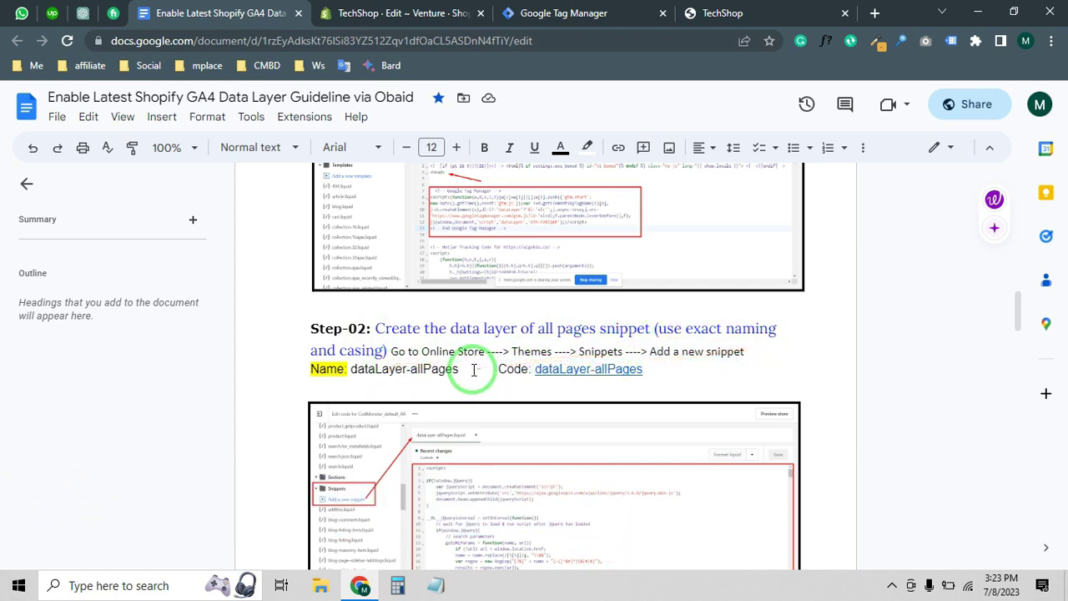
pyautogui.moveTo(463, 369); pyautogui.dragTo(352, 370)
pyautogui.hotkey('ctrl', 'c')
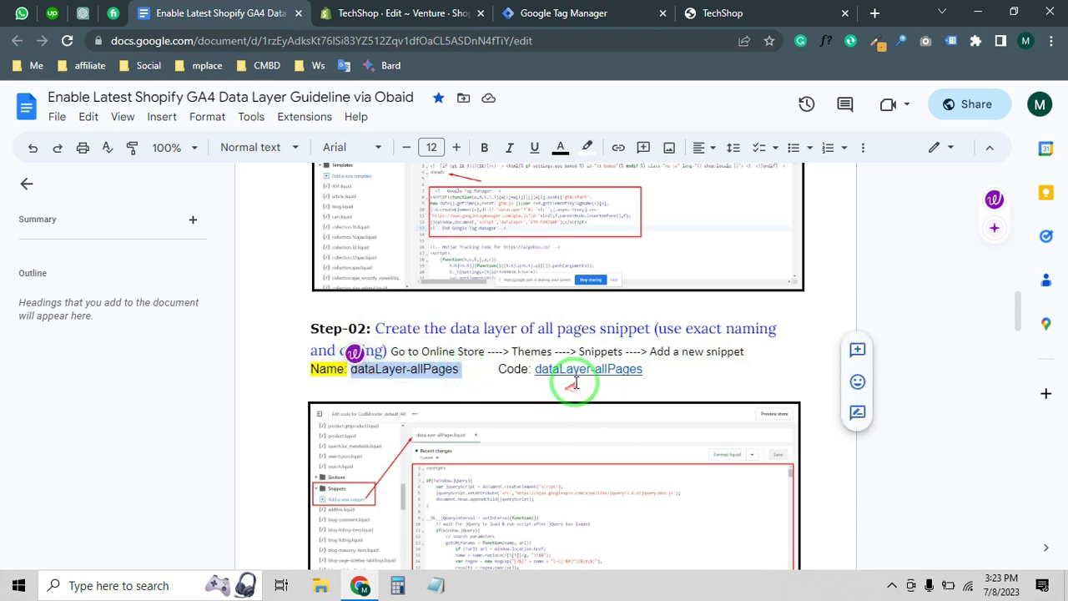
pyautogui.click(393, 14)
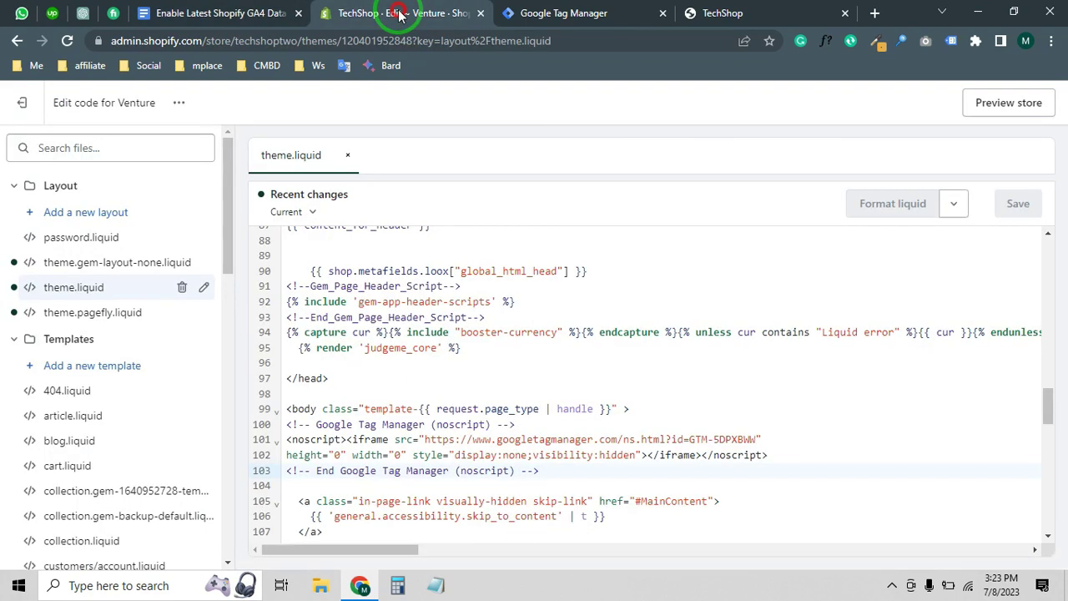
# - Add a new file named dataLayer-allPages in the theme's Snippets folder
pyautogui.click(14, 185)
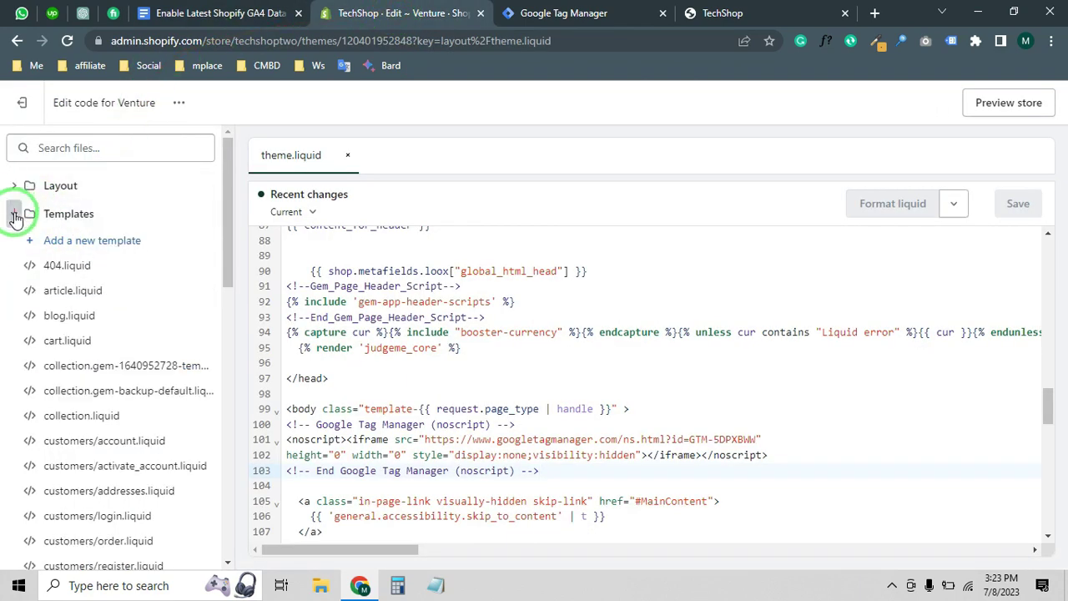
pyautogui.click(15, 215)
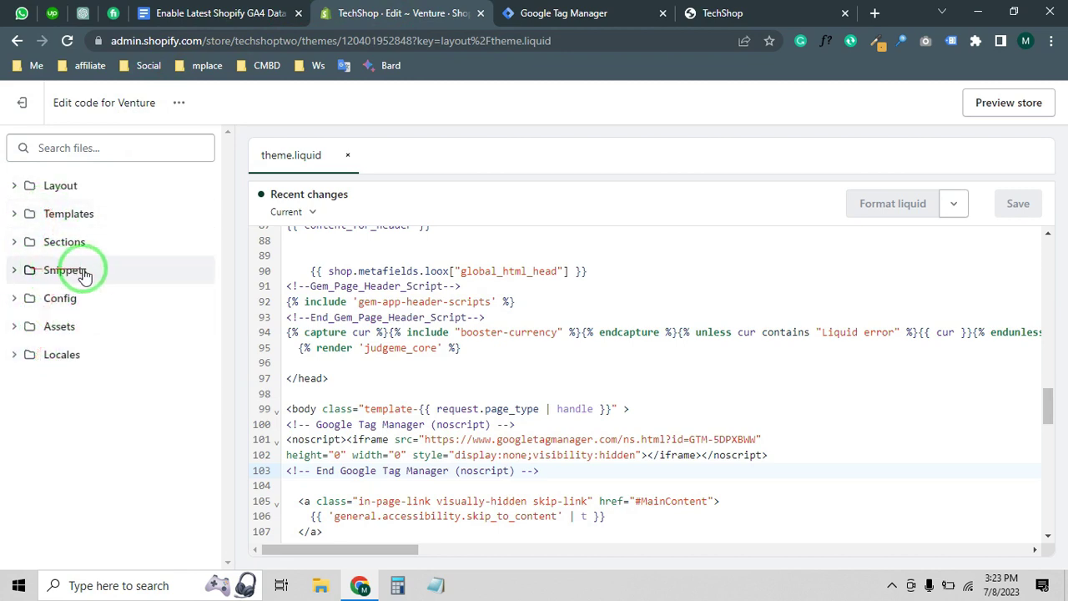
pyautogui.click(30, 279)
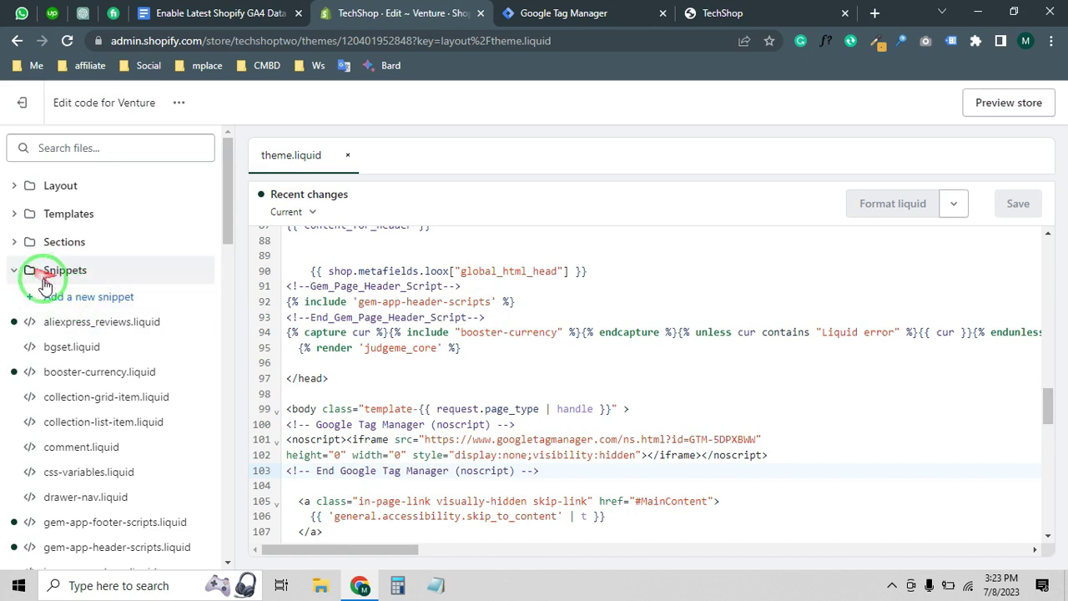
pyautogui.click(46, 269)
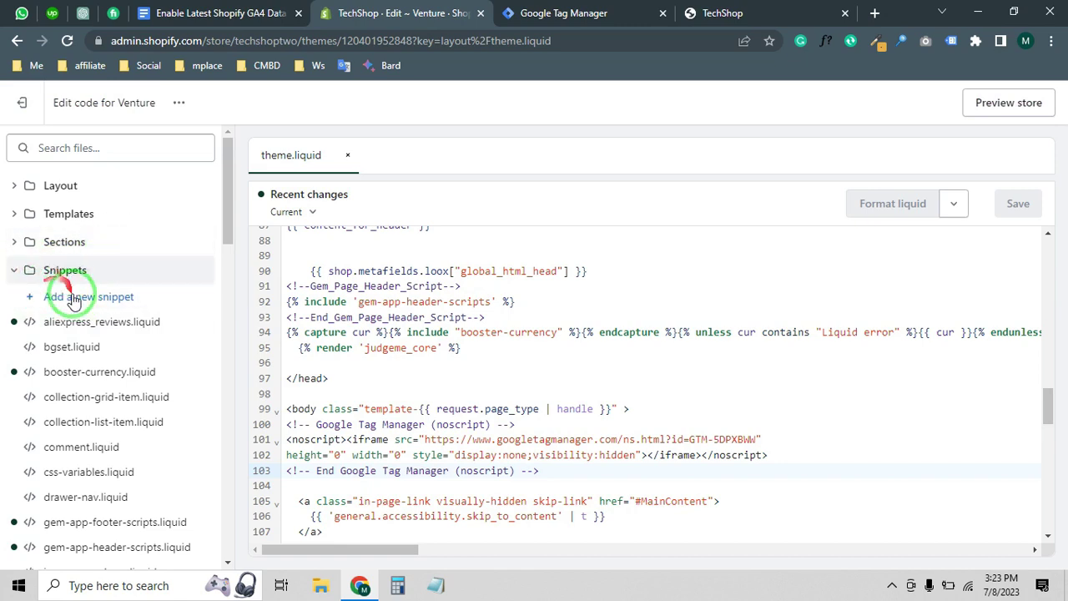
pyautogui.click(61, 299)
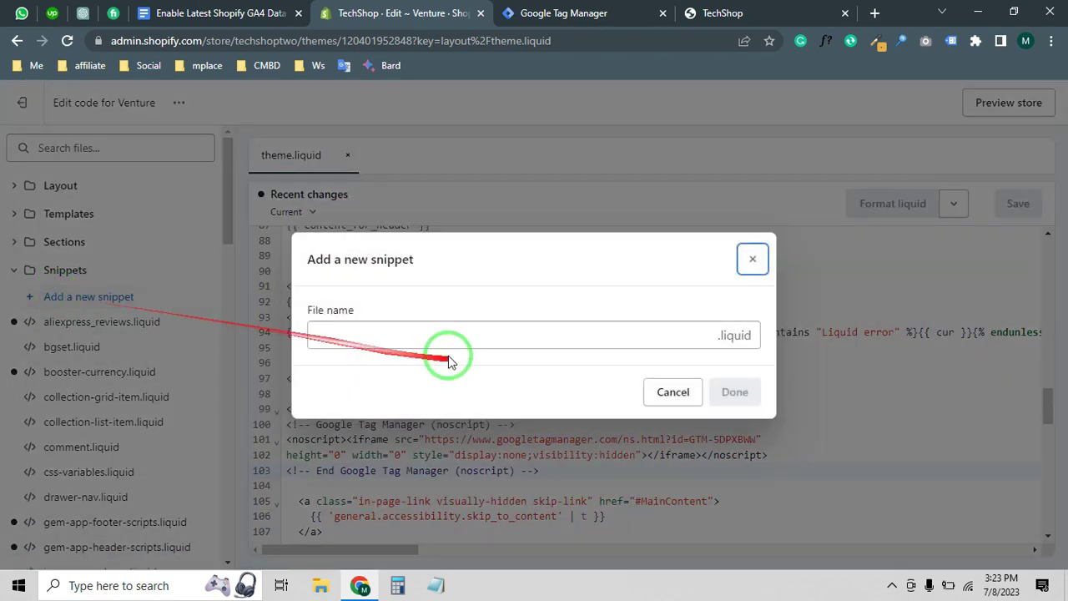
pyautogui.click(395, 334)
pyautogui.hotkey('ctrl', 'v')
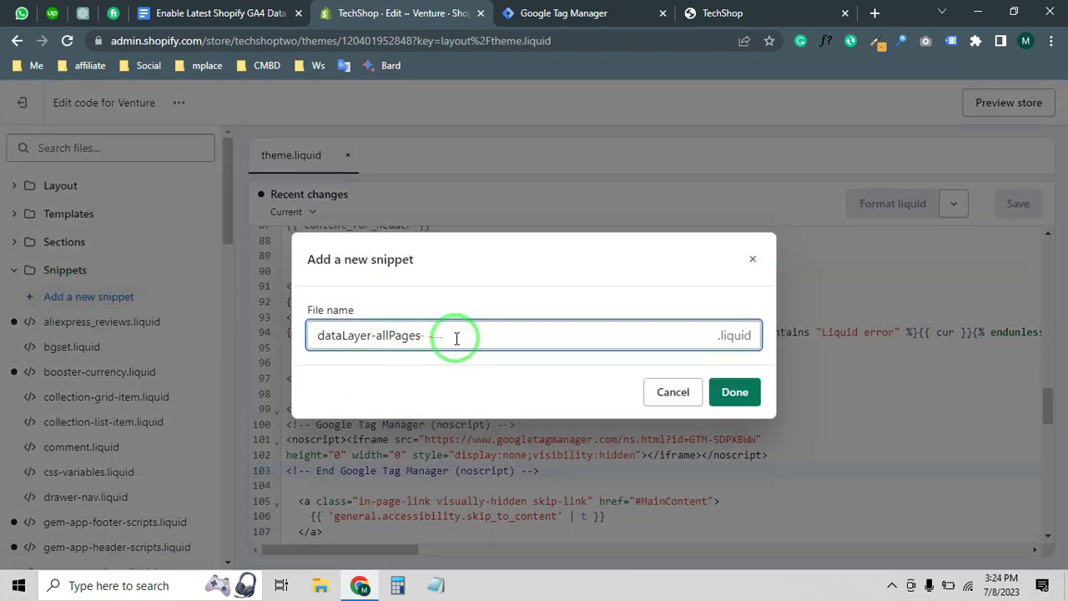
pyautogui.moveTo(457, 338); pyautogui.dragTo(322, 335)
pyautogui.click(421, 337)
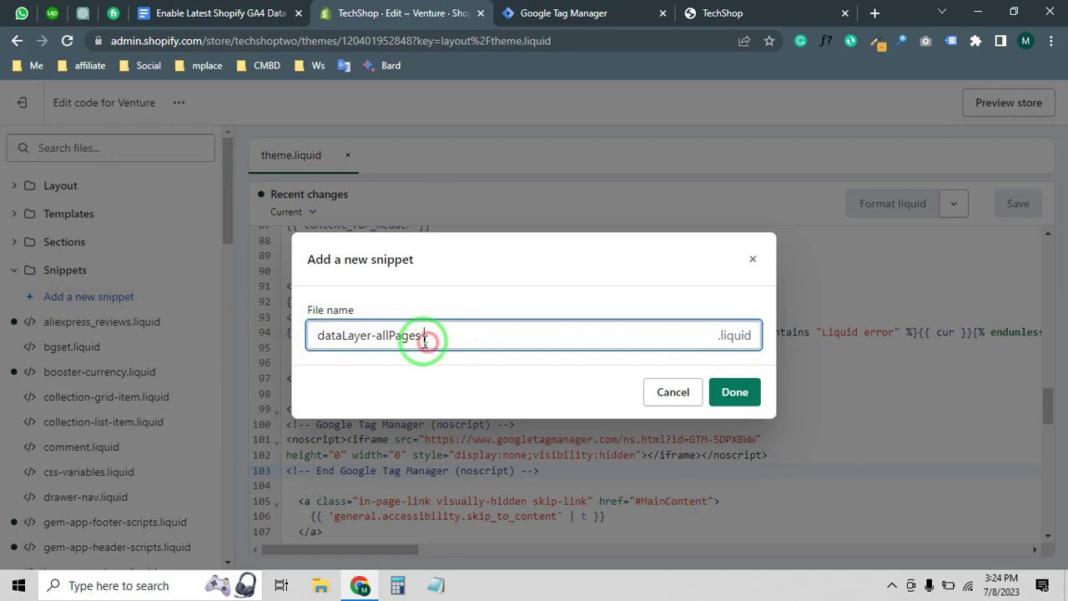
pyautogui.click(734, 390)
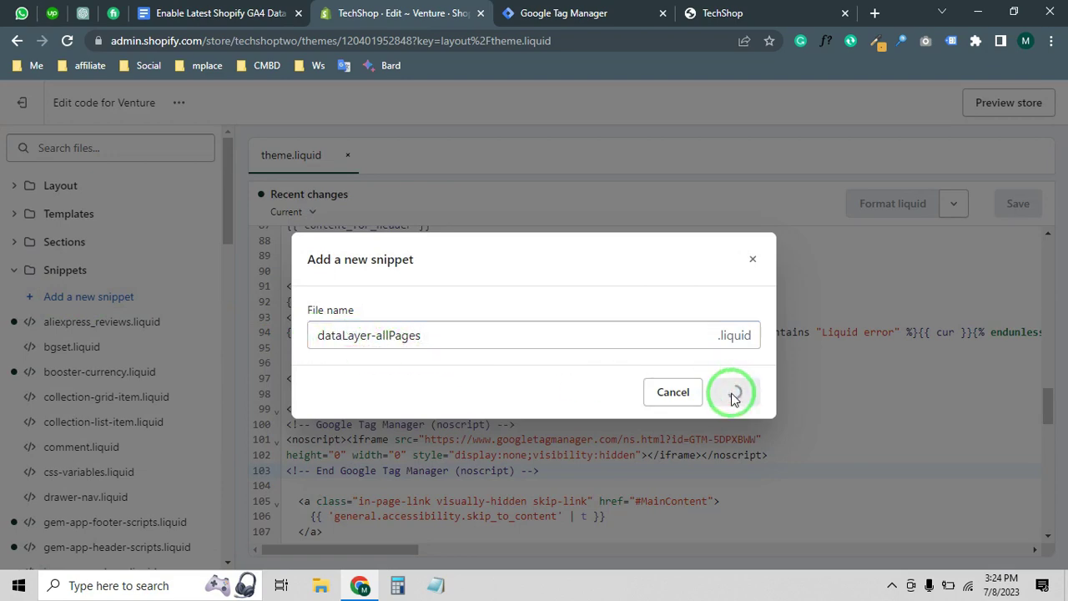
pyautogui.click(215, 13)
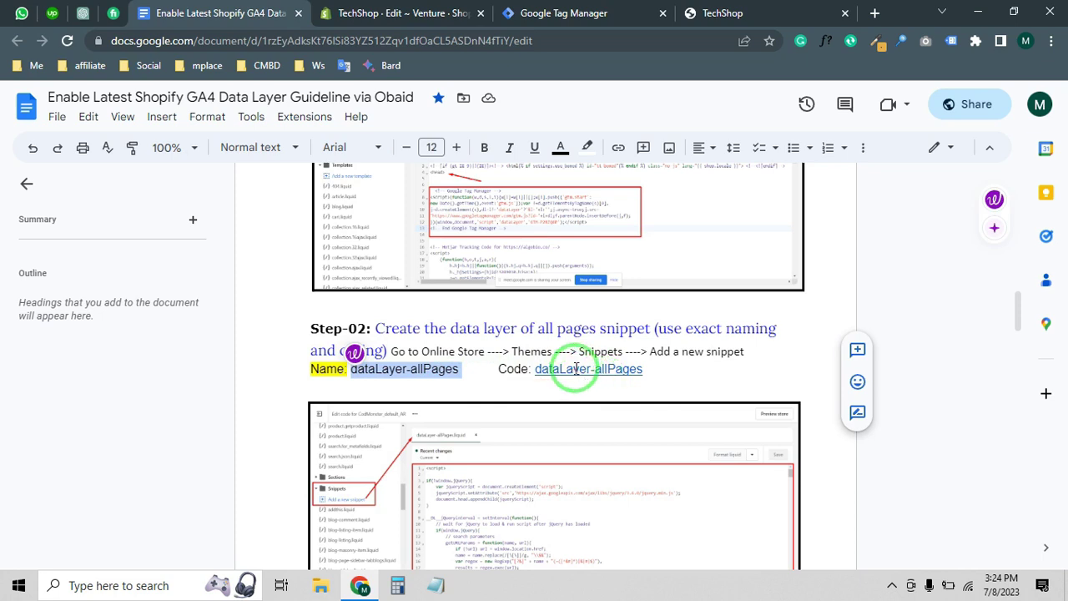
# - Open the linked dataLayer-allPages document and copy its entire <script> code
pyautogui.click(591, 397)
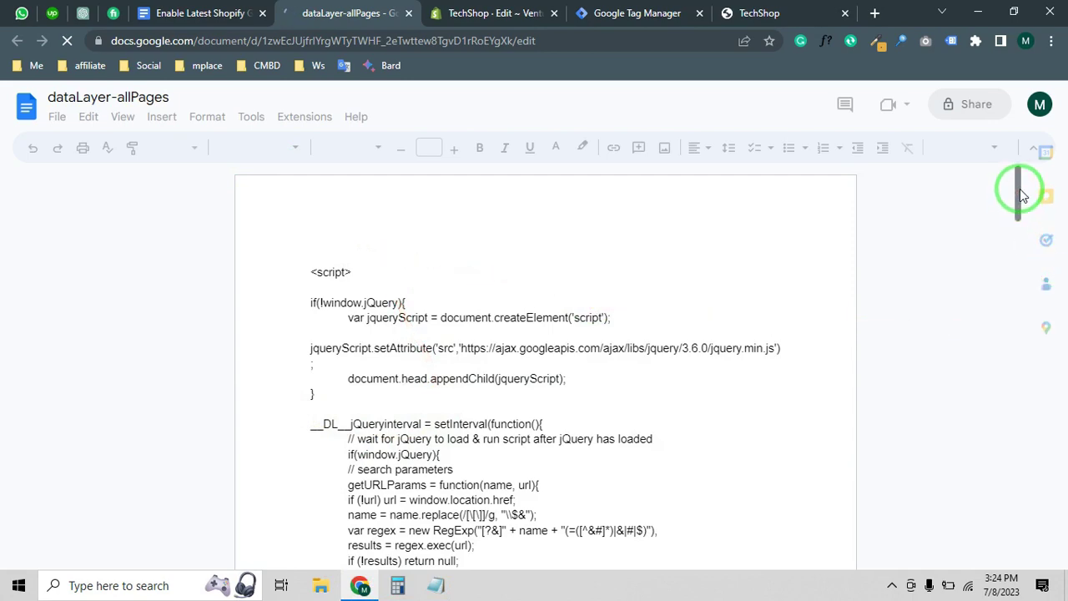
pyautogui.moveTo(1019, 202); pyautogui.dragTo(1042, 172)
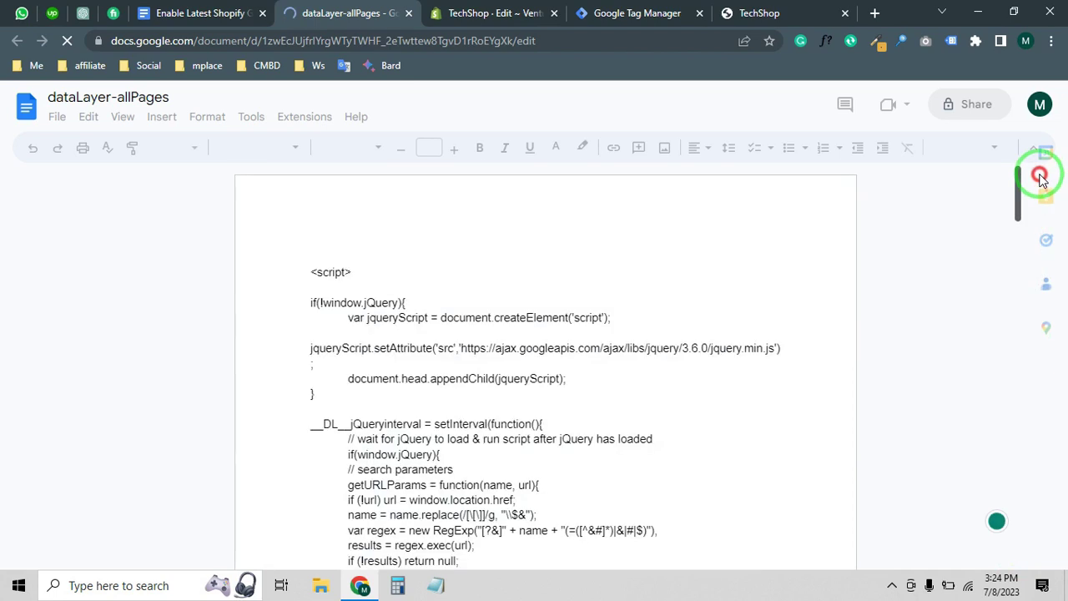
pyautogui.doubleClick(484, 317)
pyautogui.hotkey('ctrl', 'a')
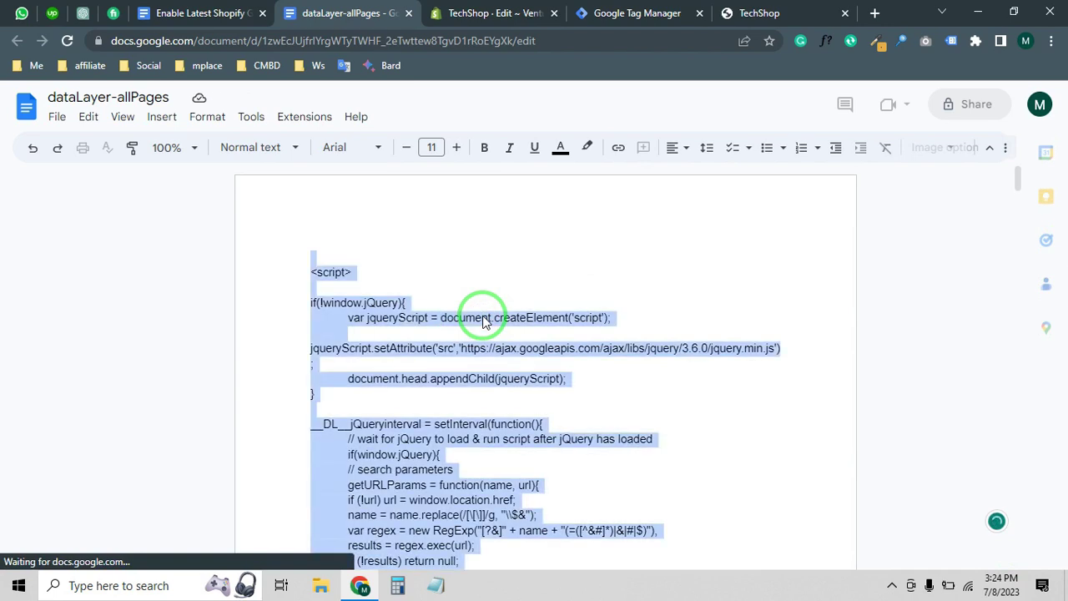
pyautogui.rightClick(484, 322)
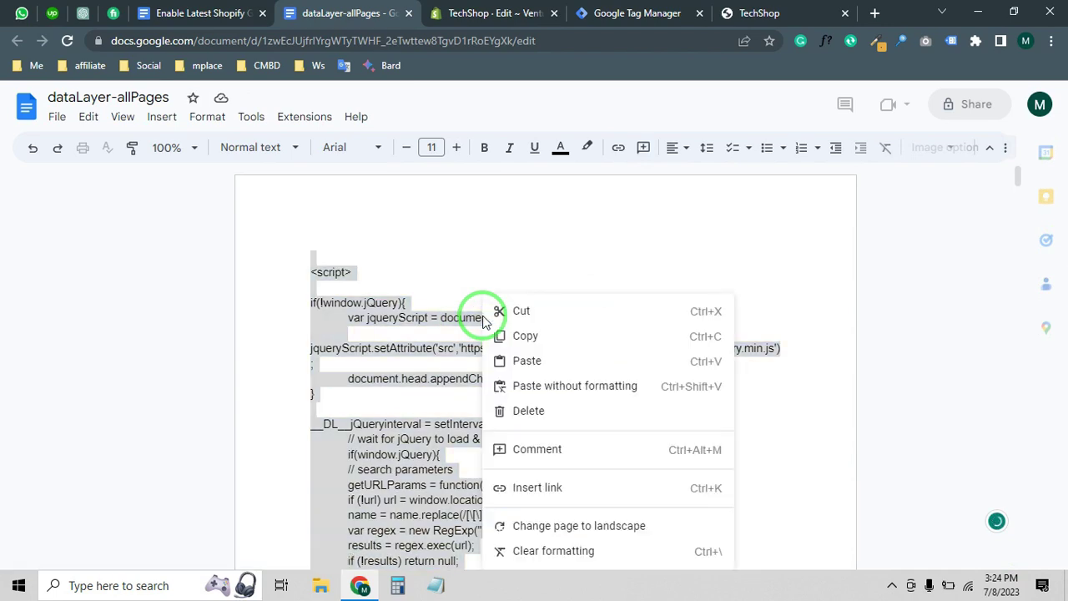
pyautogui.click(511, 336)
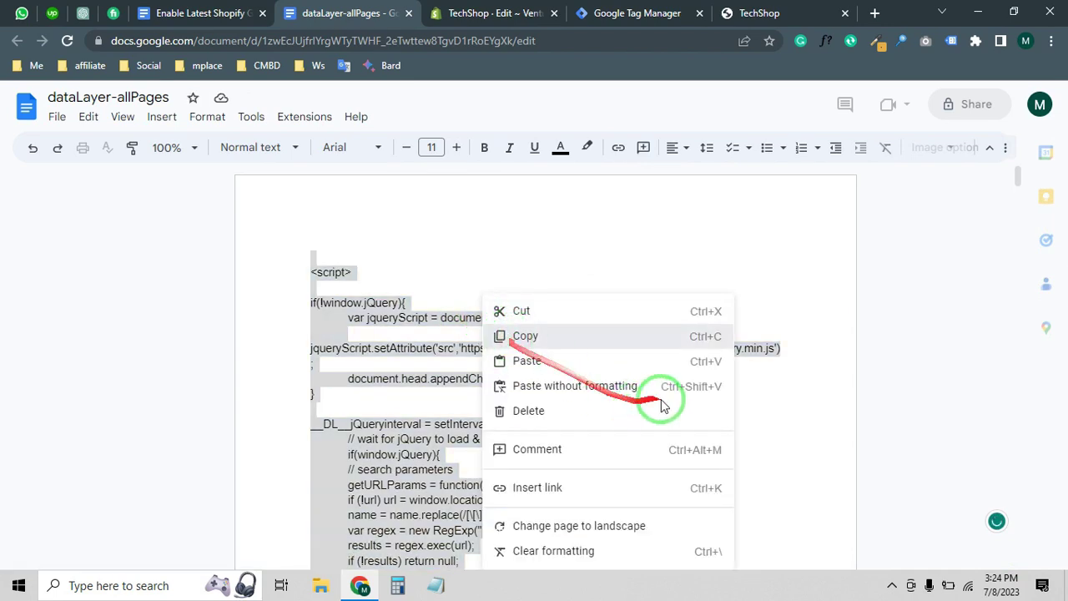
pyautogui.click(227, 17)
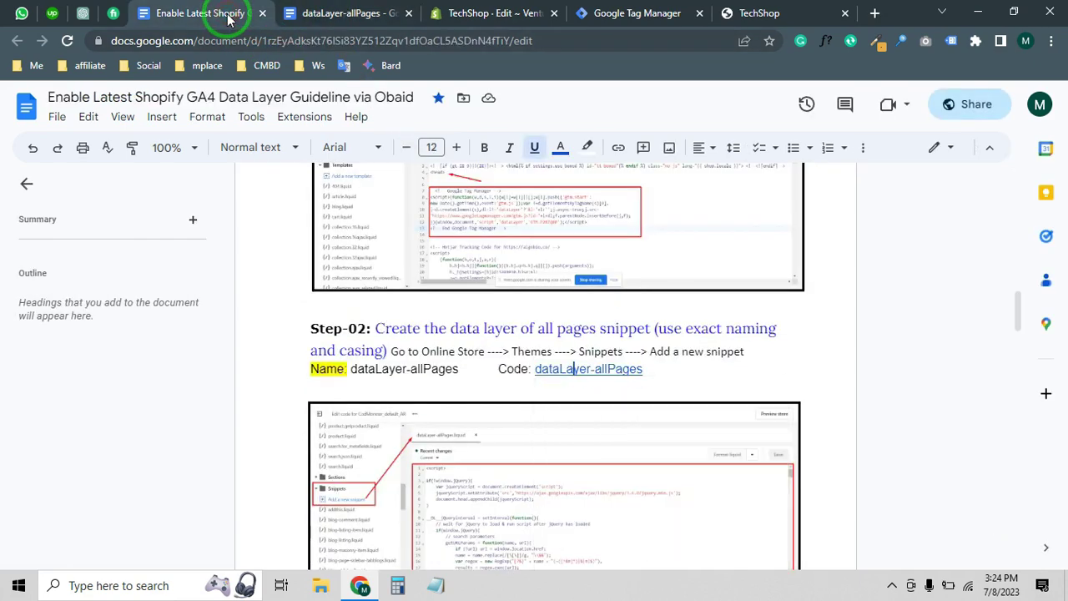
# - Paste the script into dataLayer-allPages.liquid (491 lines ending in </script>) and save it
pyautogui.click(499, 12)
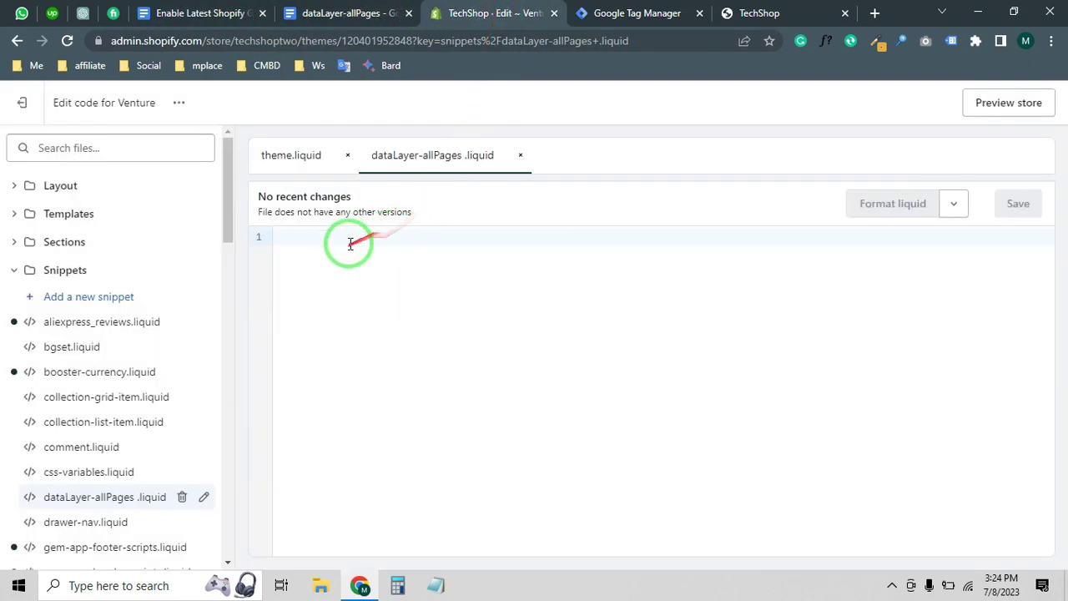
pyautogui.hotkey('ctrl', 'v')
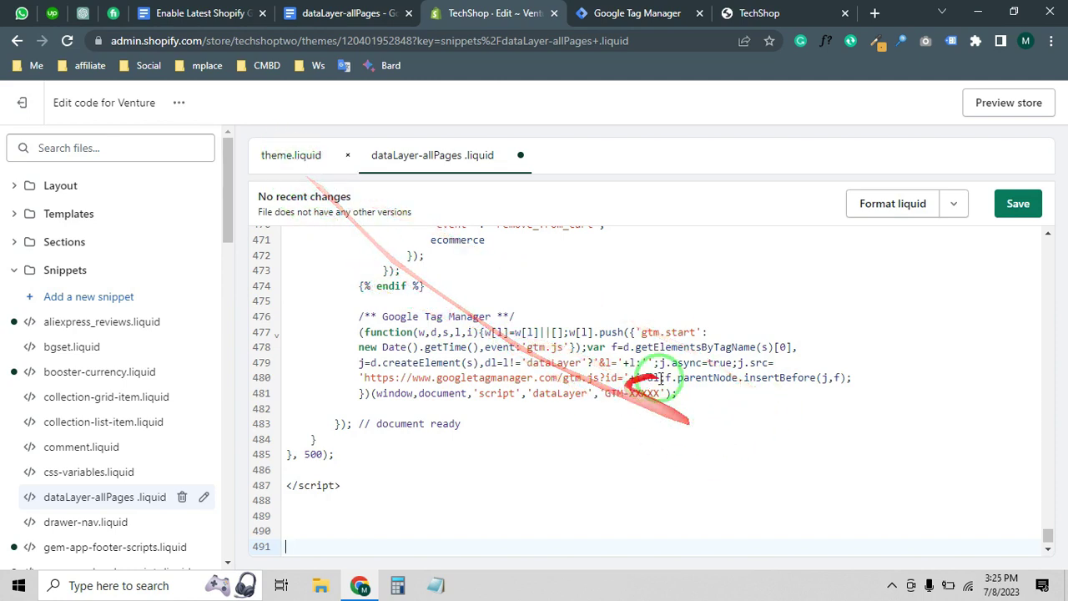
pyautogui.click(1024, 206)
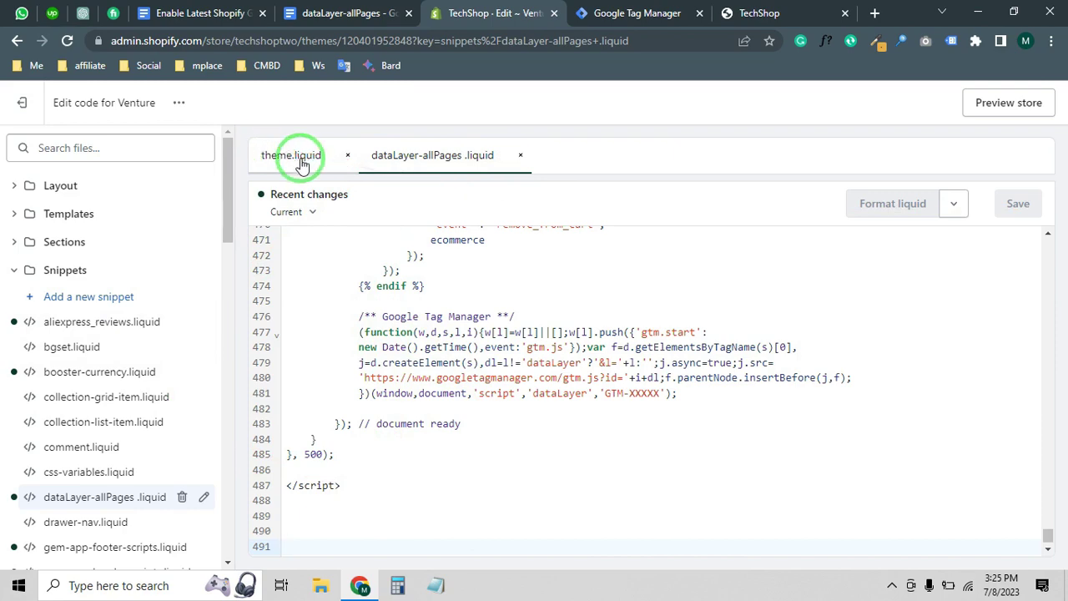
# - Select {% include 'dataLayer-allPages' %} from the guide's Step-03 for pasting before </head>
pyautogui.click(331, 11)
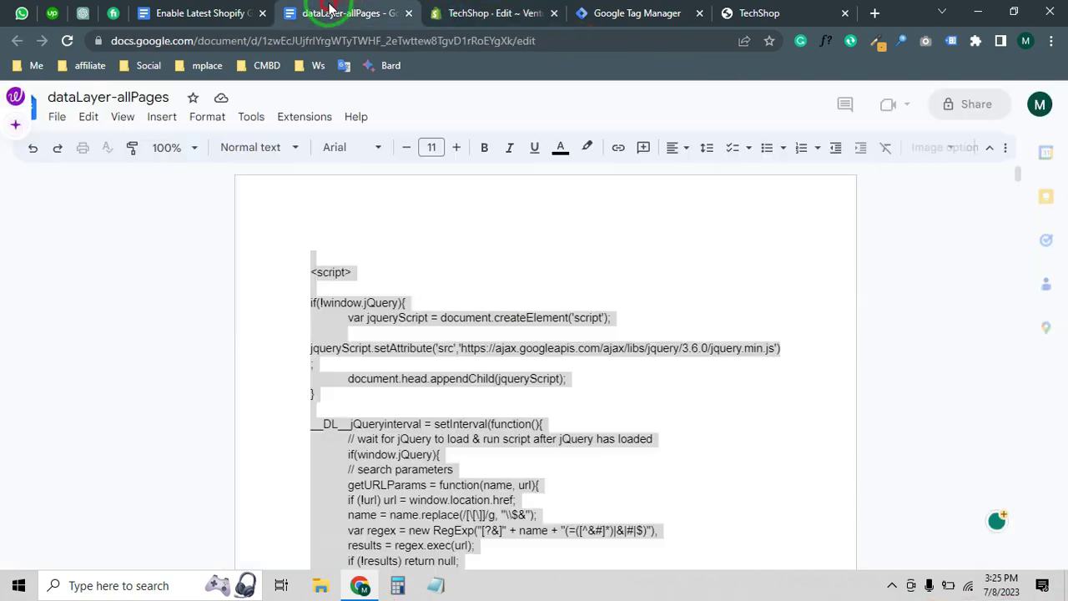
pyautogui.click(164, 8)
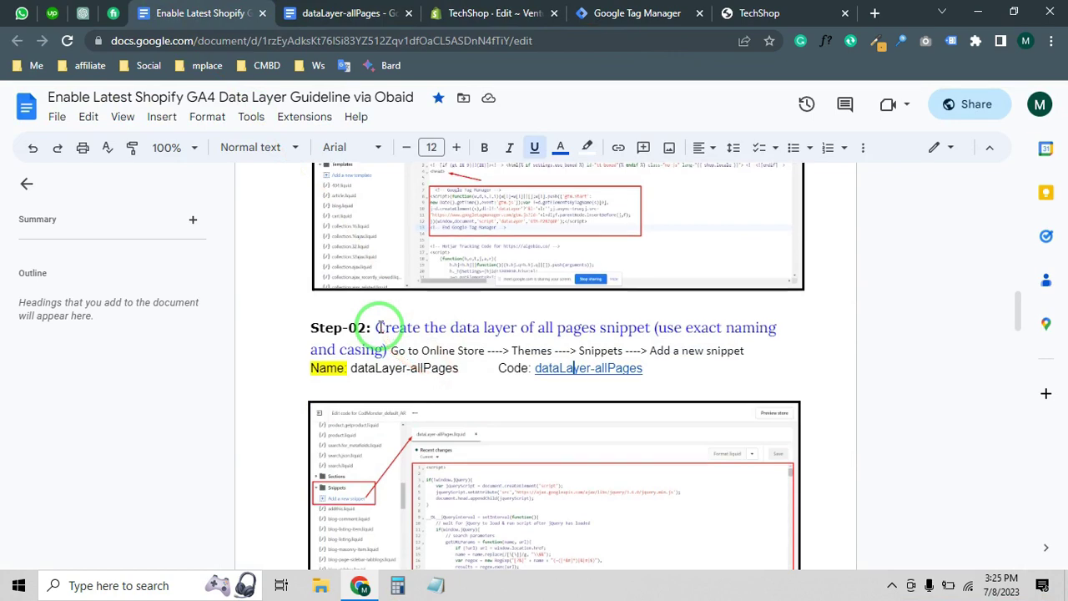
pyautogui.scroll(-2, 496, 350)
pyautogui.scroll(1, 429, 401)
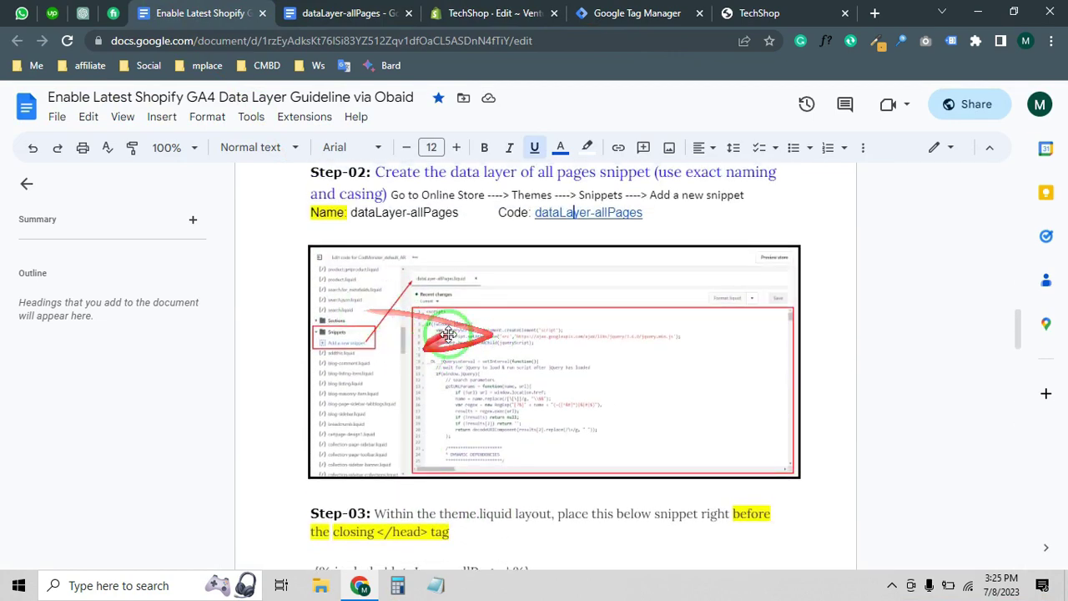
pyautogui.scroll(-1, 370, 322)
pyautogui.scroll(-1, 489, 340)
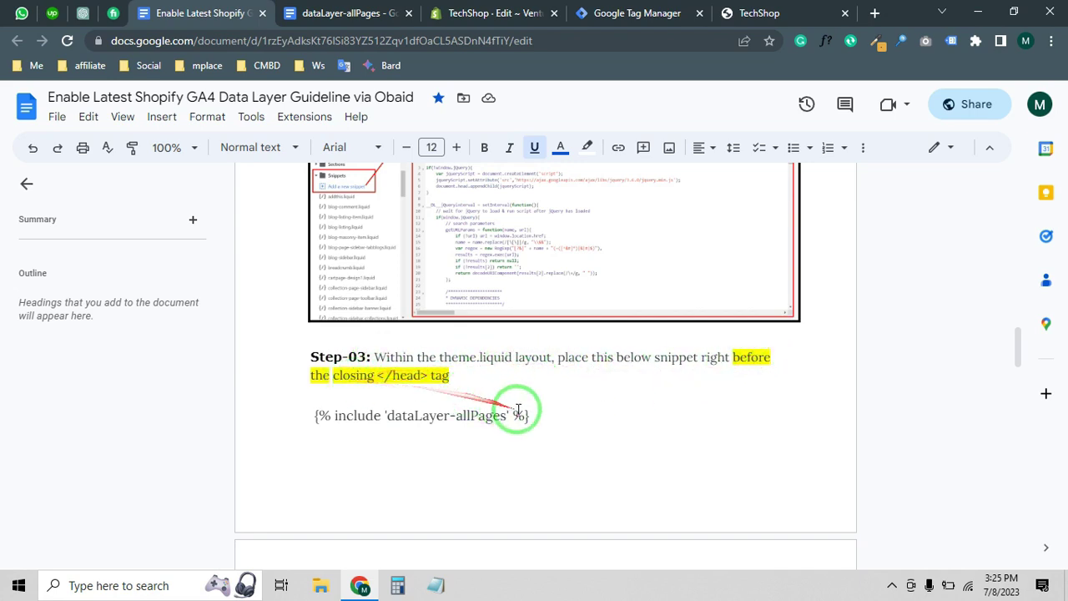
pyautogui.moveTo(522, 415); pyautogui.dragTo(399, 444)
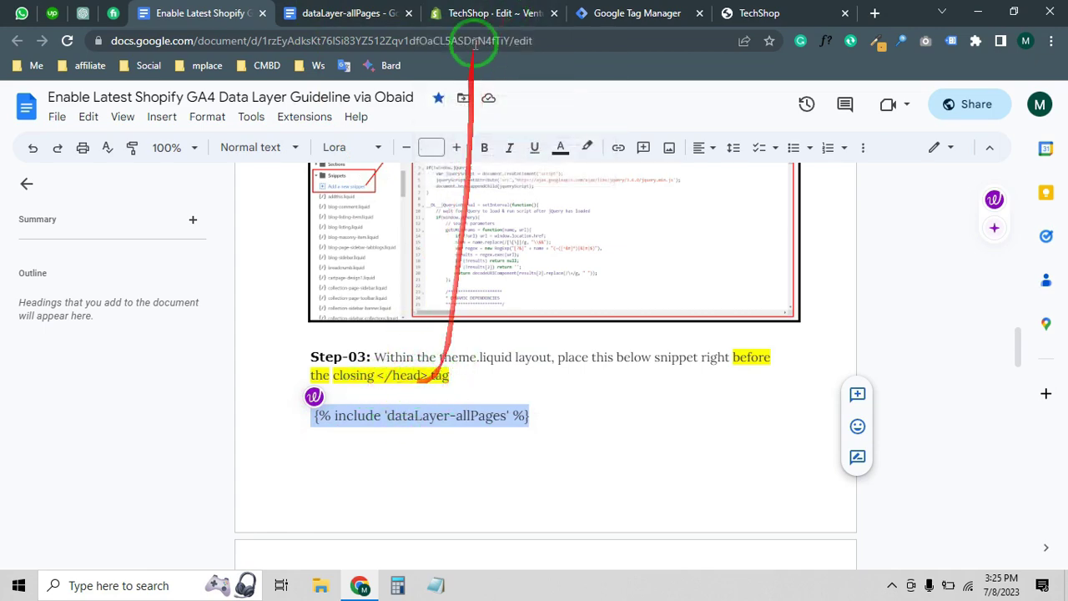
pyautogui.click(467, 13)
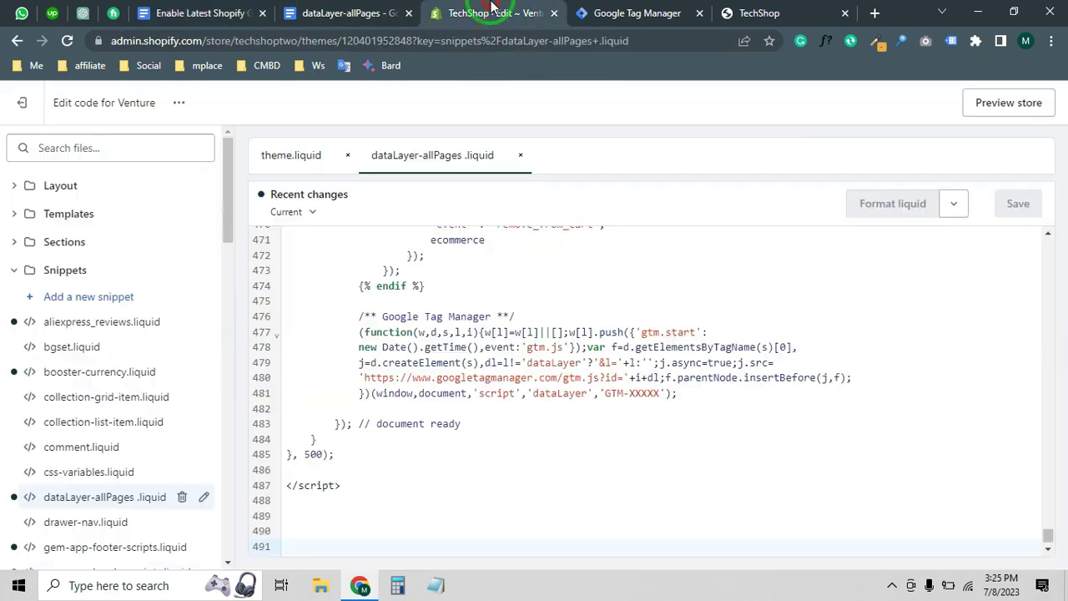
# - Paste {% include 'dataLayer-allPages' %} into theme.liquid on empty line 96, just above </head>
pyautogui.click(298, 157)
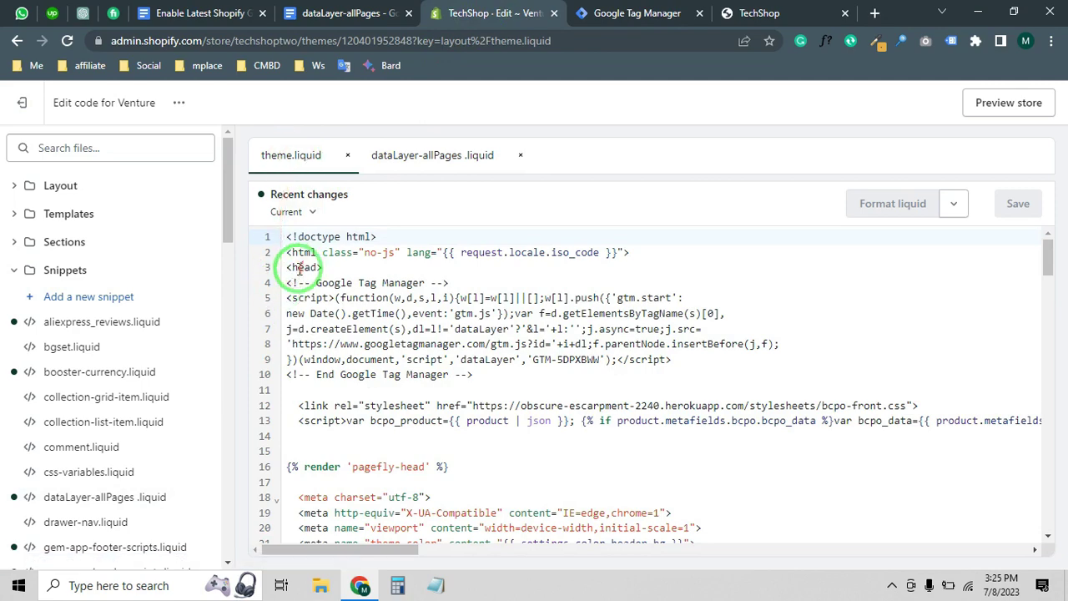
pyautogui.scroll(-15, 375, 334)
pyautogui.scroll(-2, 412, 356)
pyautogui.scroll(2, 348, 343)
pyautogui.click(316, 361)
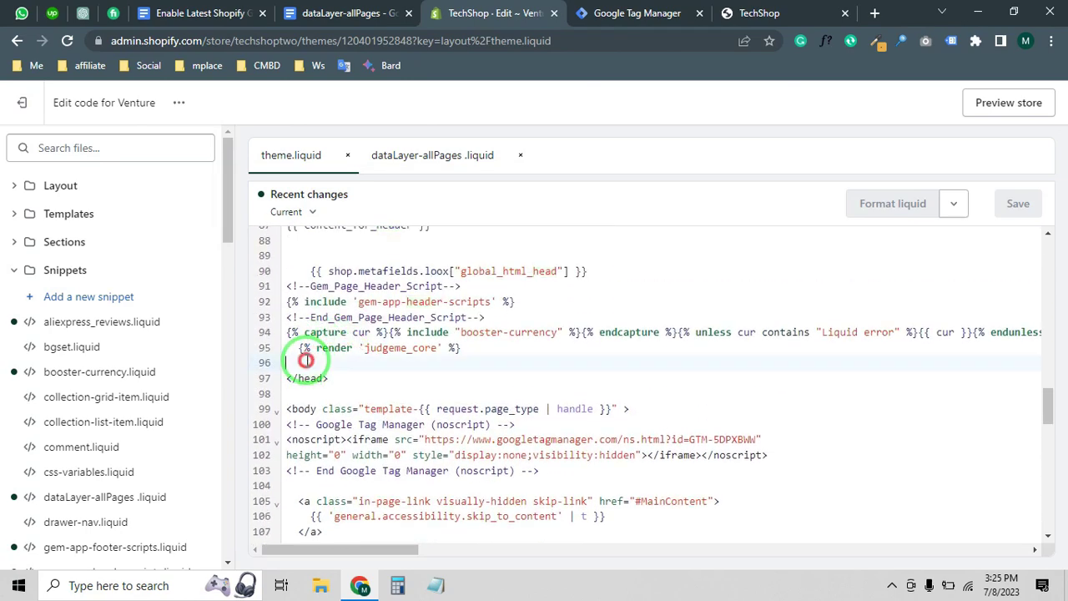
pyautogui.doubleClick(302, 380)
pyautogui.click(298, 362)
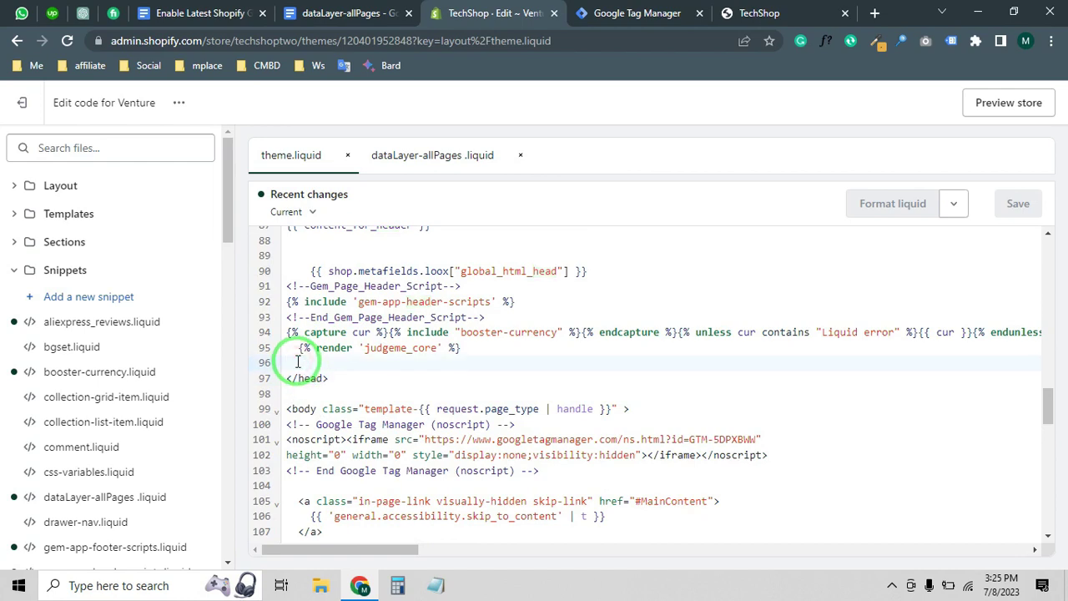
pyautogui.hotkey('ctrl', 'v')
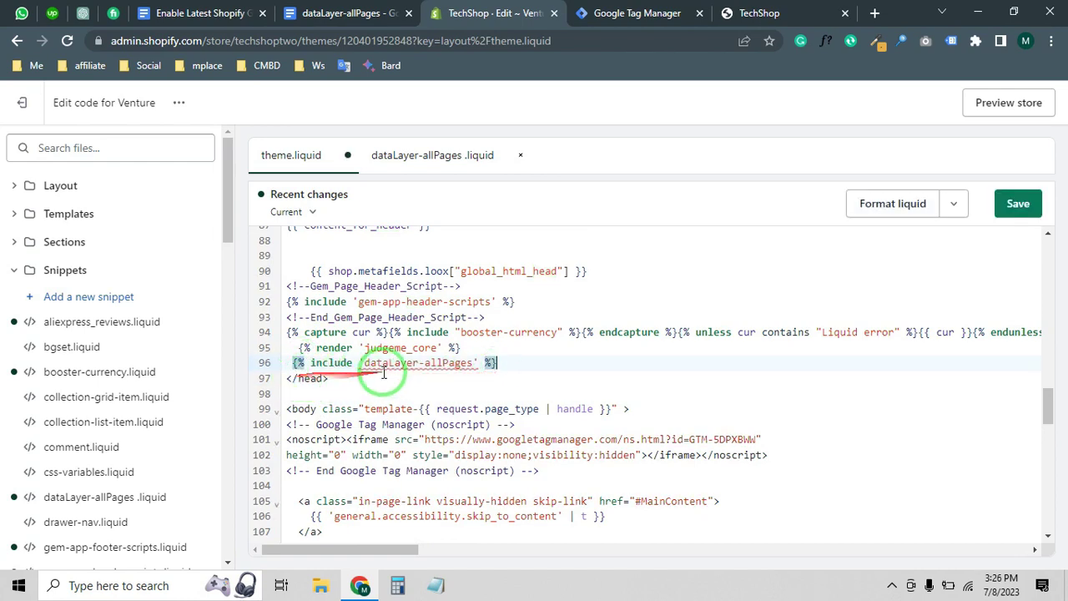
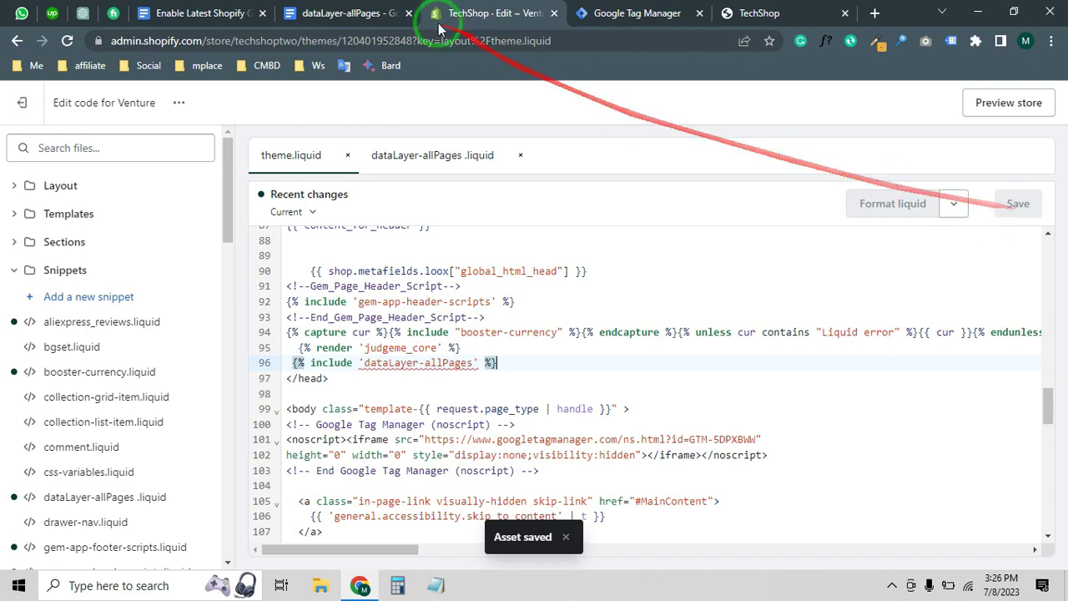
# - Scroll the guideline down to Step-04, which places the checkout code above the GTM base code
pyautogui.click(237, 13)
pyautogui.scroll(-5, 456, 442)
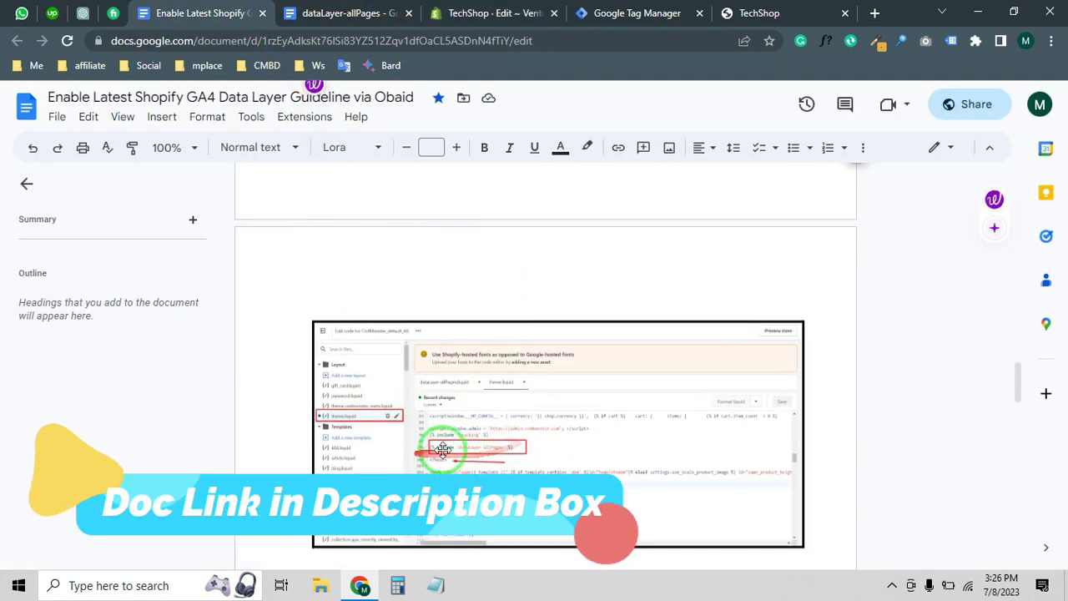
pyautogui.scroll(-3, 451, 421)
pyautogui.scroll(-2, 449, 434)
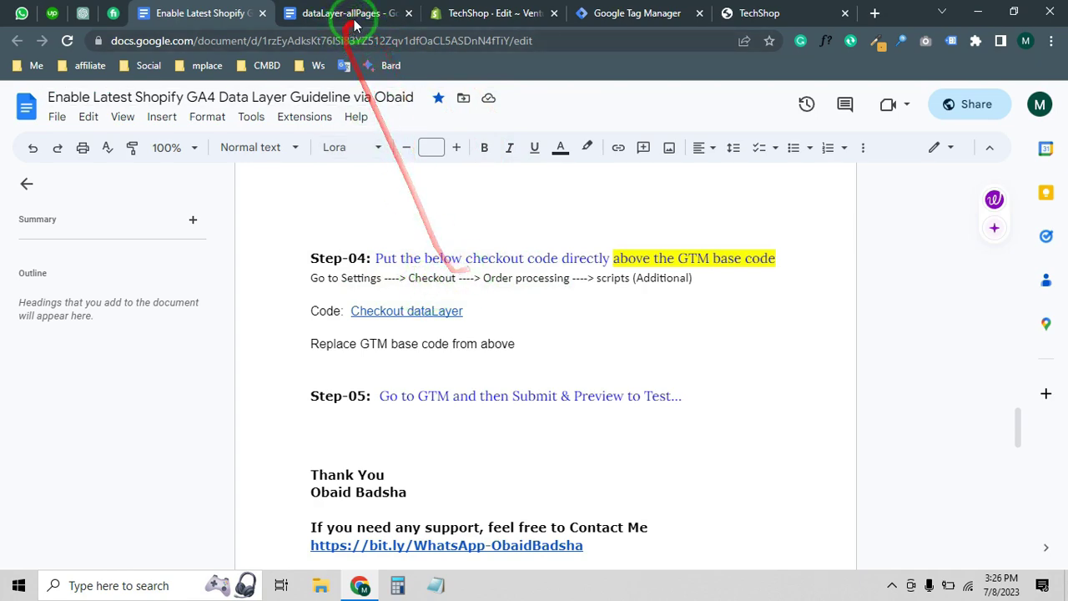
pyautogui.click(488, 12)
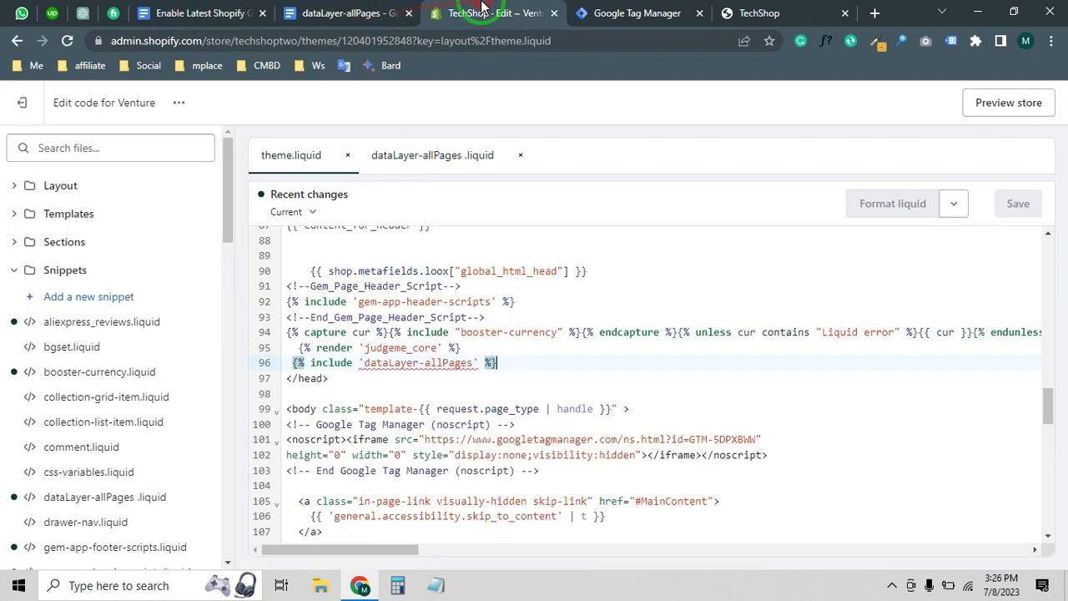
# - Exit the theme code editor to the Themes page and close the dataLayer-allPages document
pyautogui.click(21, 106)
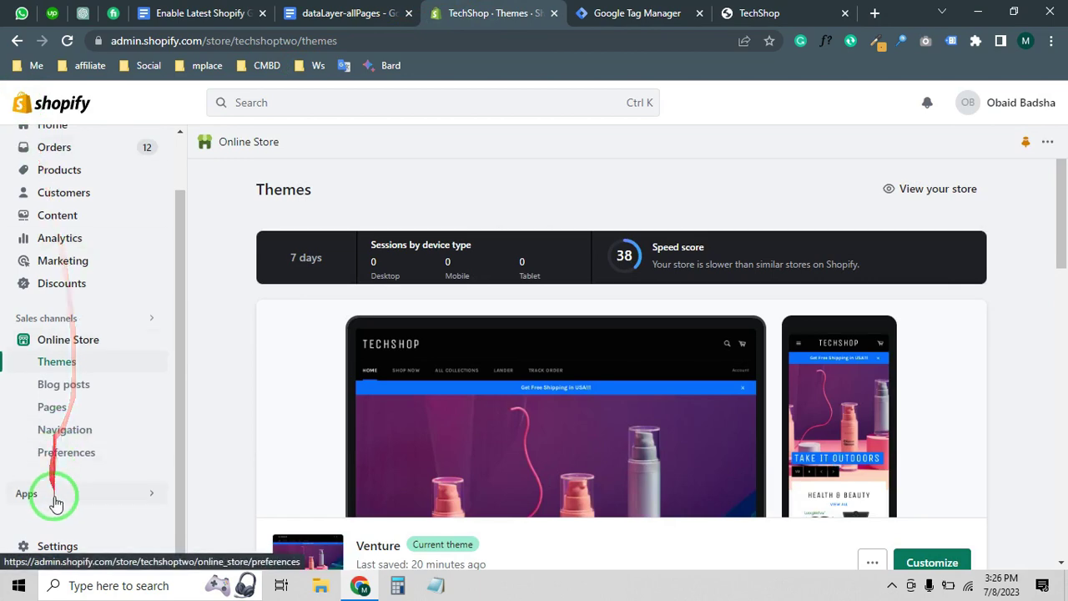
pyautogui.click(182, 13)
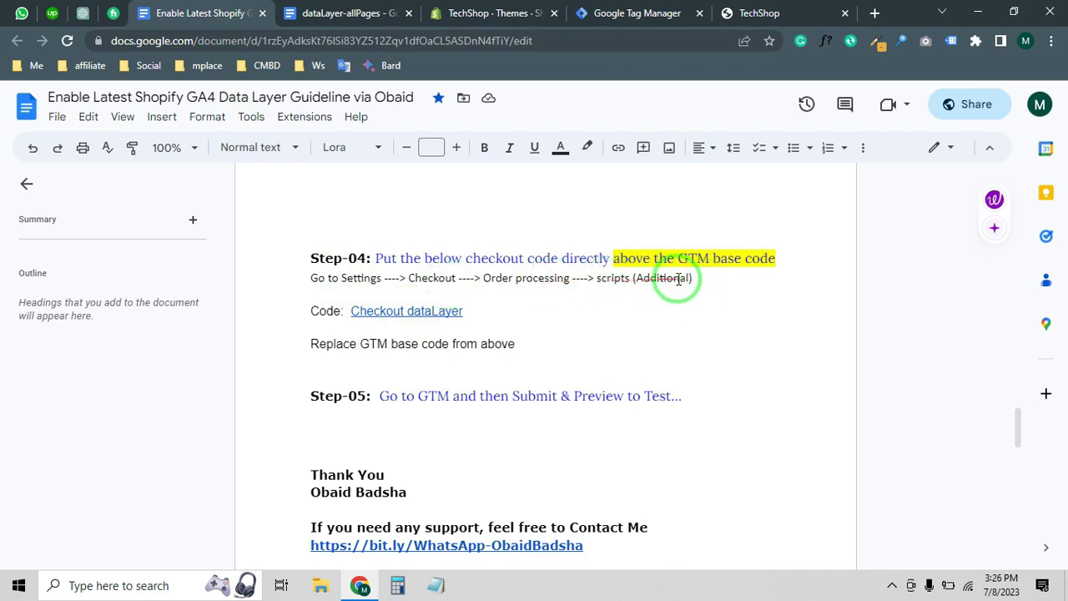
pyautogui.moveTo(504, 10); pyautogui.dragTo(384, 12)
pyautogui.click(477, 11)
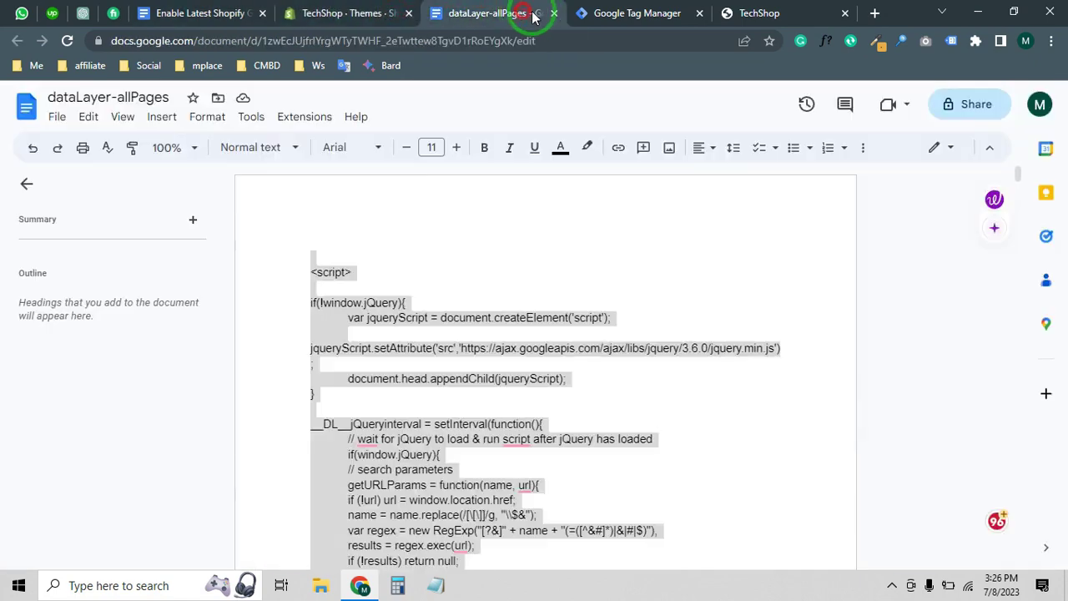
pyautogui.hotkey('ctrl', 'w')
pyautogui.click(370, 15)
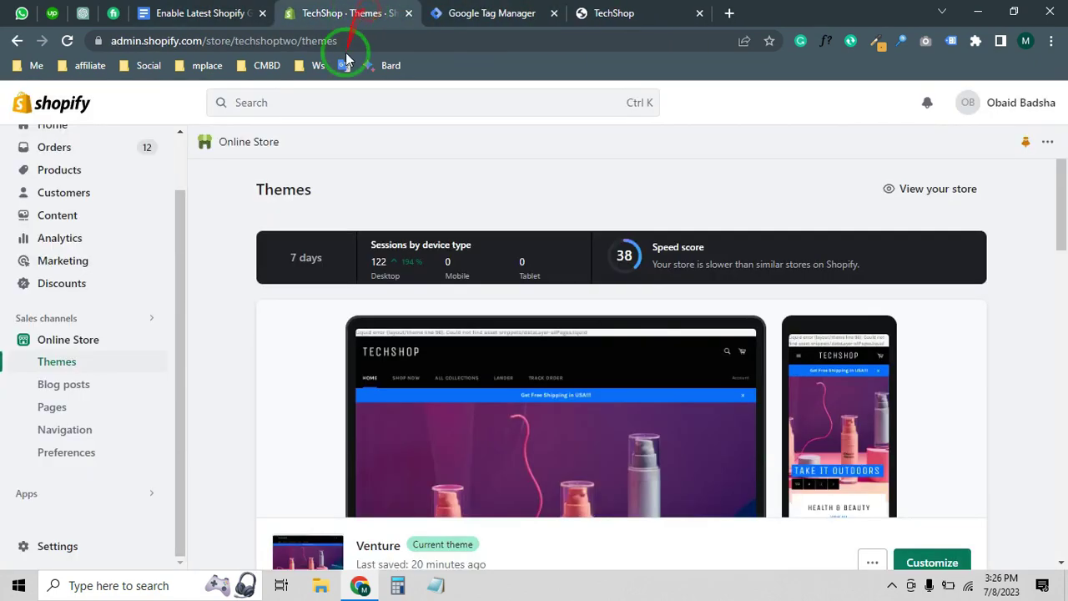
# - Go to Settings > Checkout and find the empty Order status page Additional scripts box
pyautogui.click(58, 554)
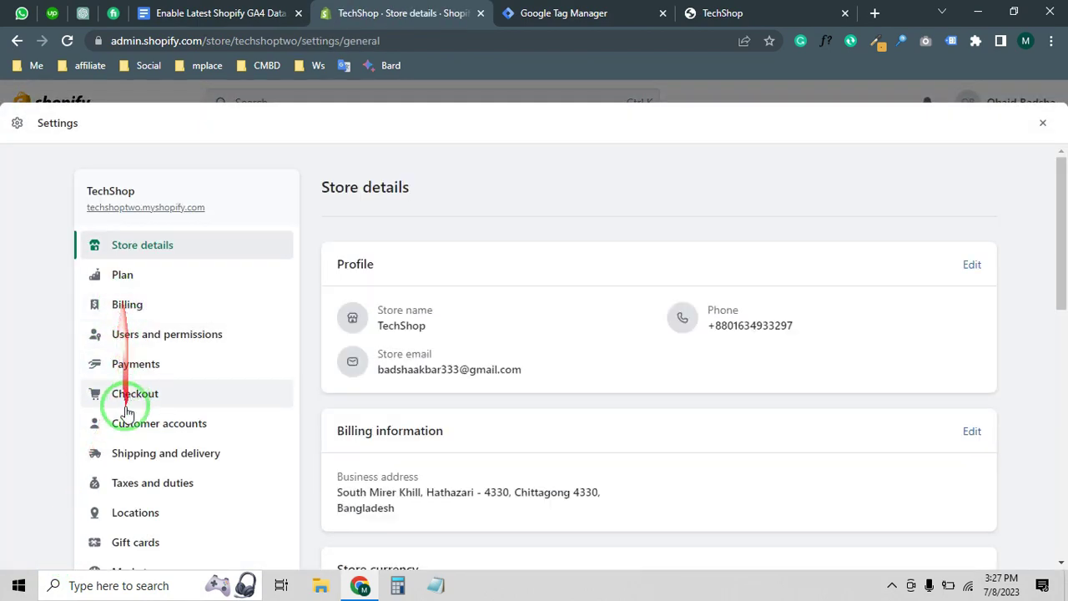
pyautogui.click(132, 399)
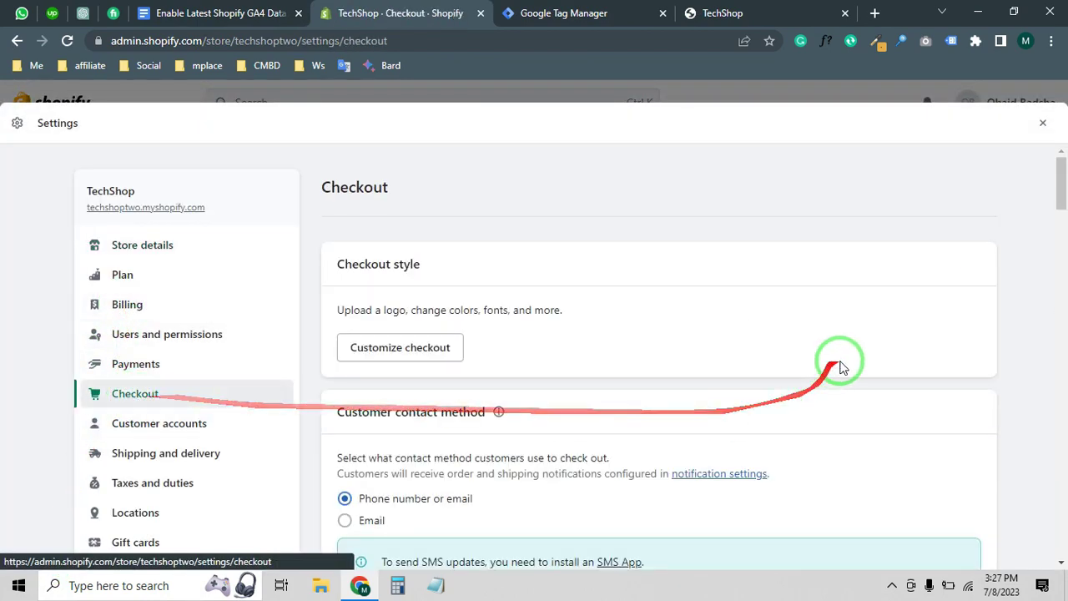
pyautogui.scroll(-10, 1013, 363)
pyautogui.scroll(-15, 1013, 377)
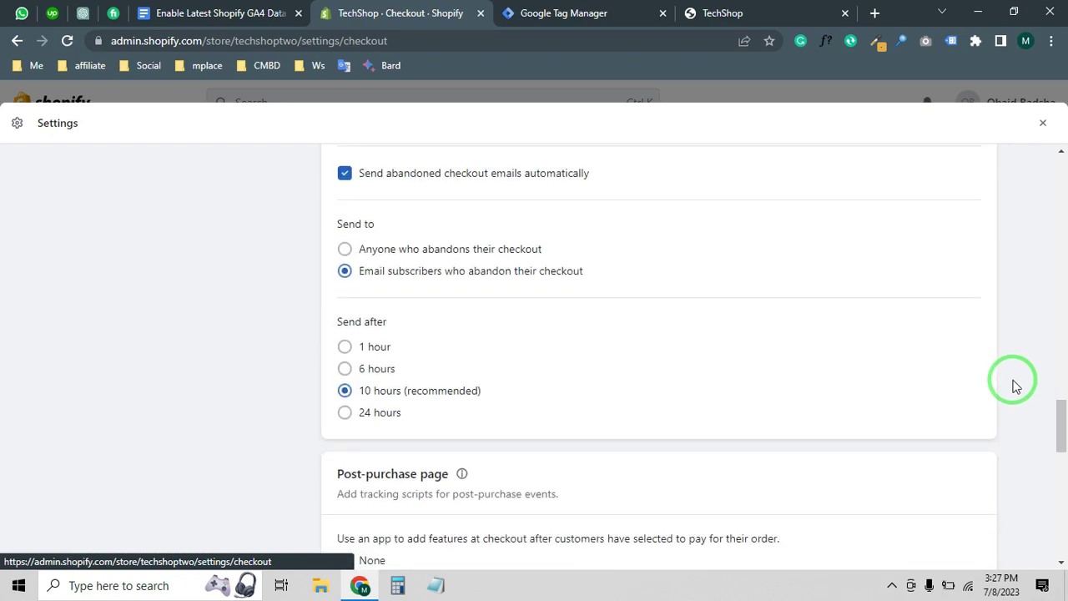
pyautogui.scroll(1, 467, 389)
pyautogui.scroll(-5, 409, 375)
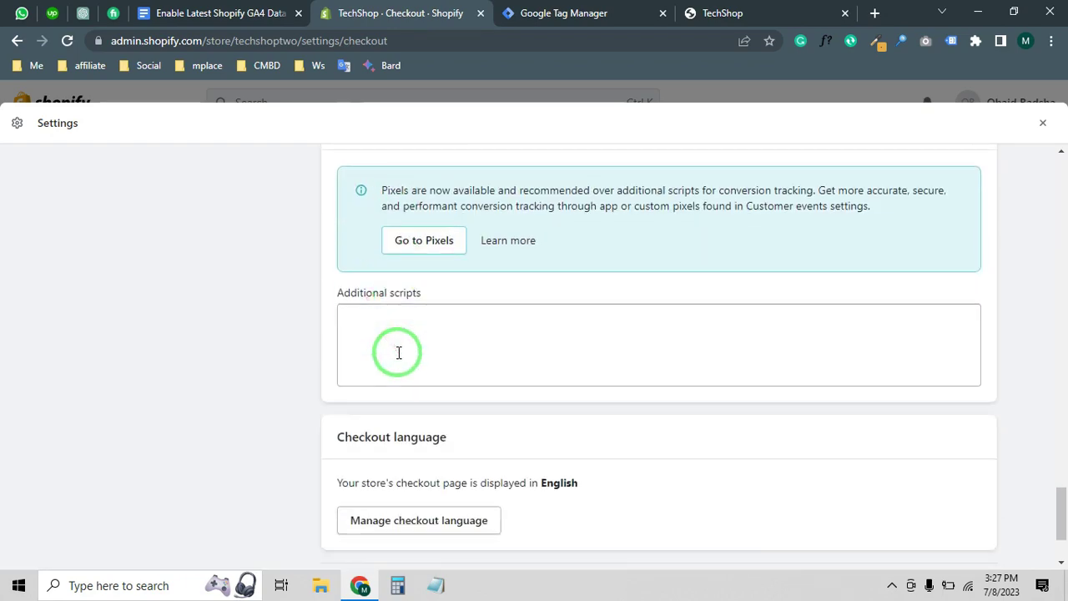
pyautogui.scroll(1, 400, 351)
pyautogui.moveTo(341, 191); pyautogui.dragTo(436, 191)
pyautogui.click(401, 429)
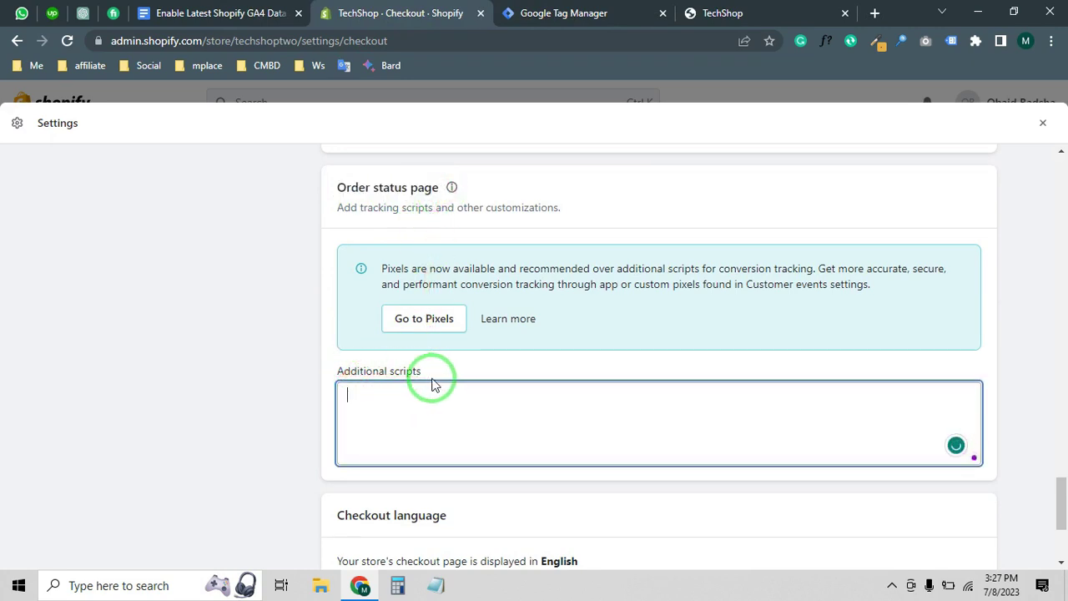
pyautogui.scroll(-2, 412, 417)
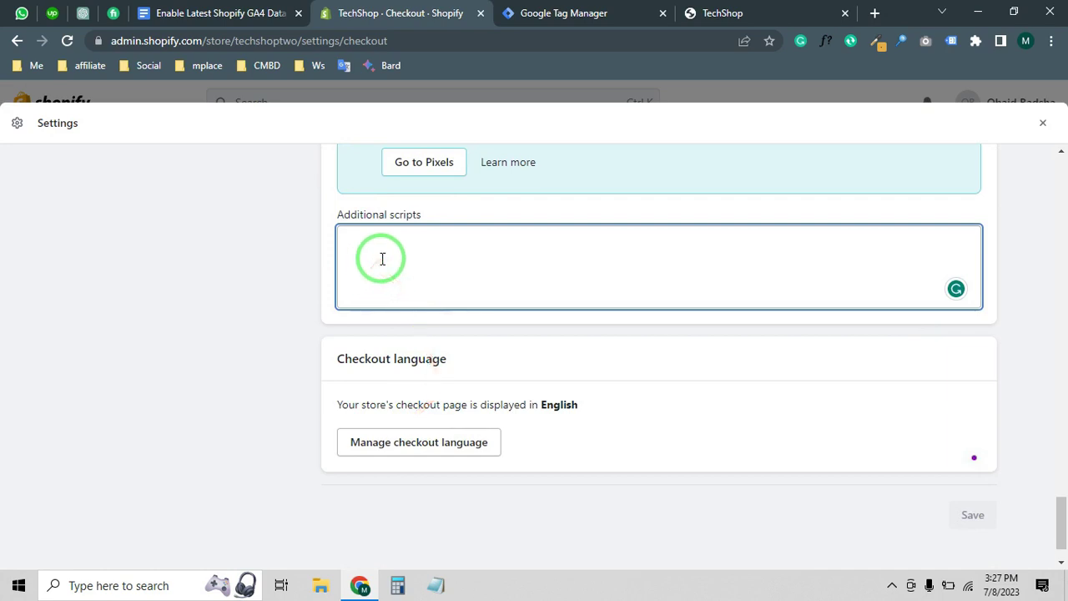
pyautogui.click(187, 10)
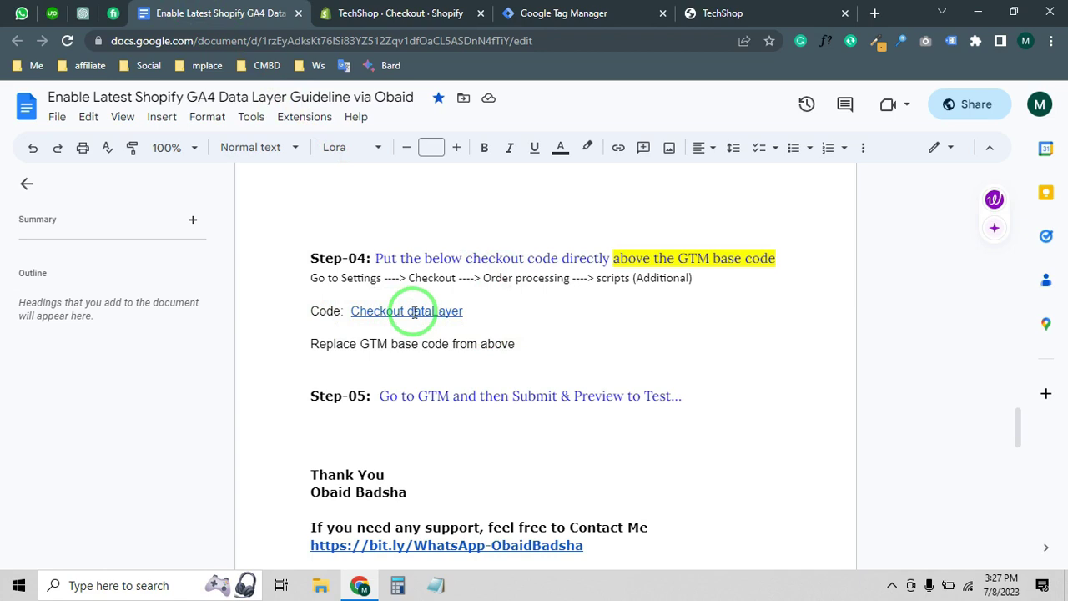
# - Copy all the code in the Checkout Data layer Code document, noting its GTM-XXXXXXX placeholder
pyautogui.click(413, 311)
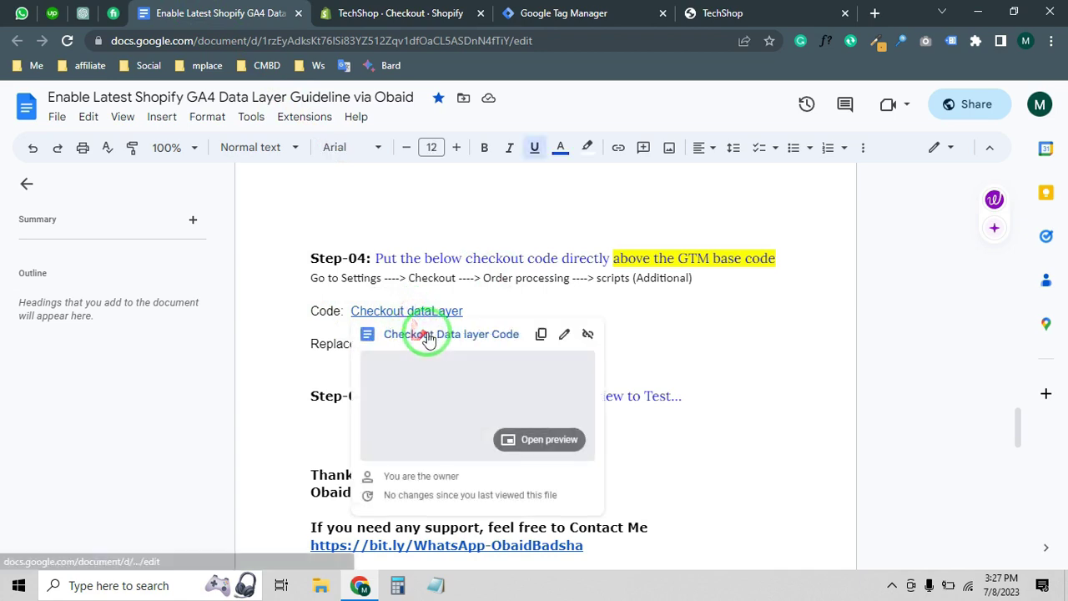
pyautogui.click(425, 337)
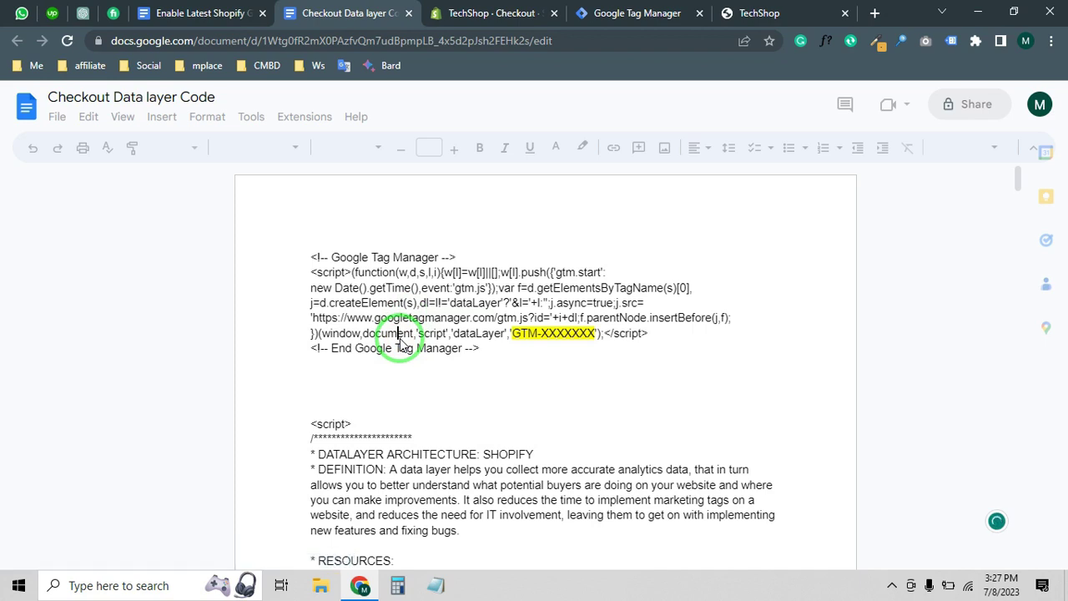
pyautogui.hotkey('ctrl', 'a')
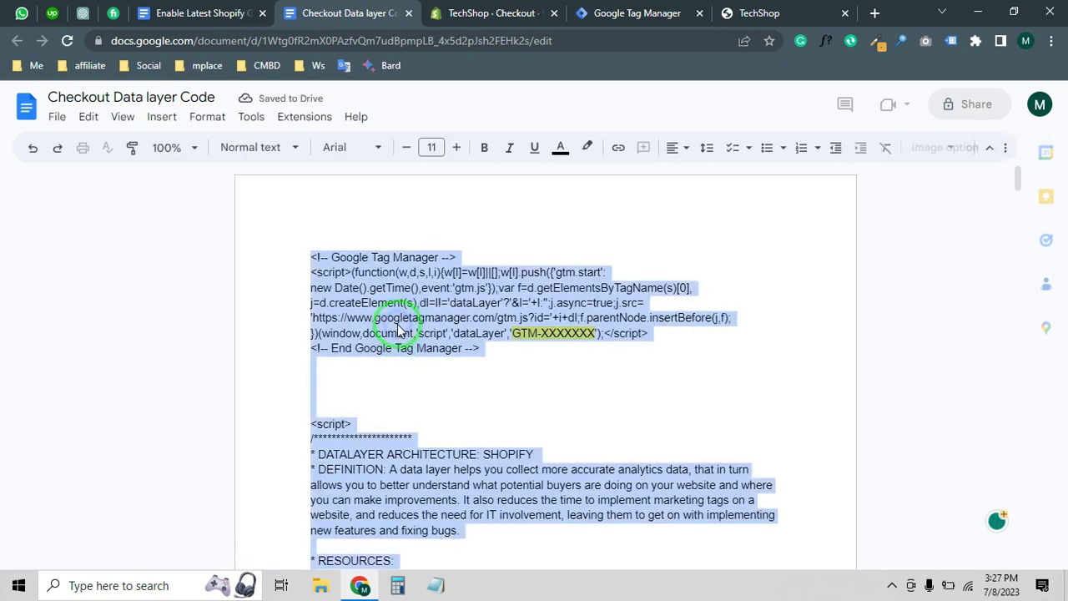
pyautogui.rightClick(399, 332)
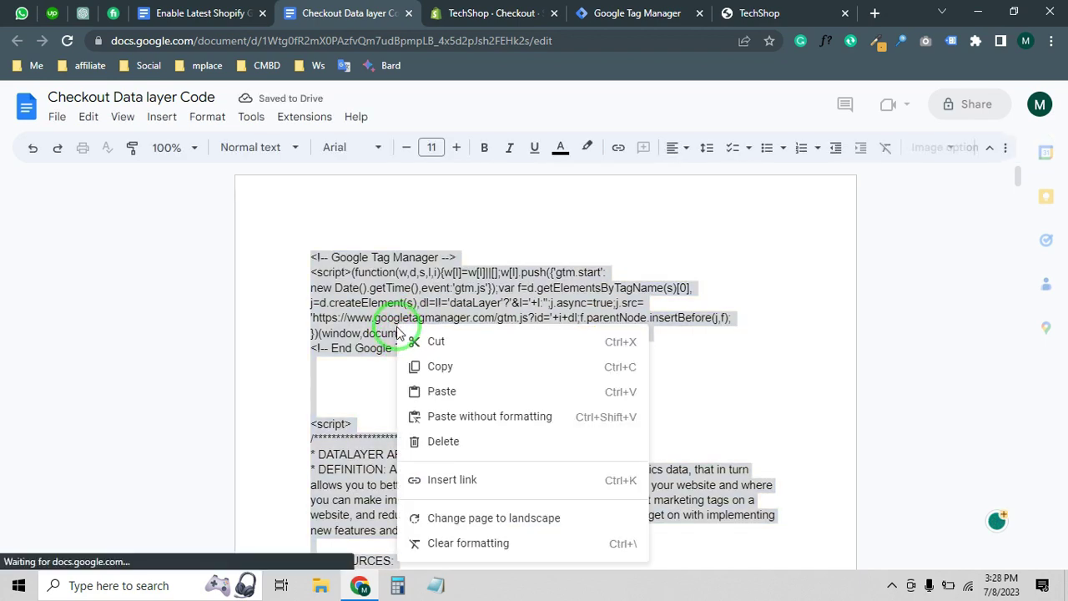
pyautogui.click(421, 374)
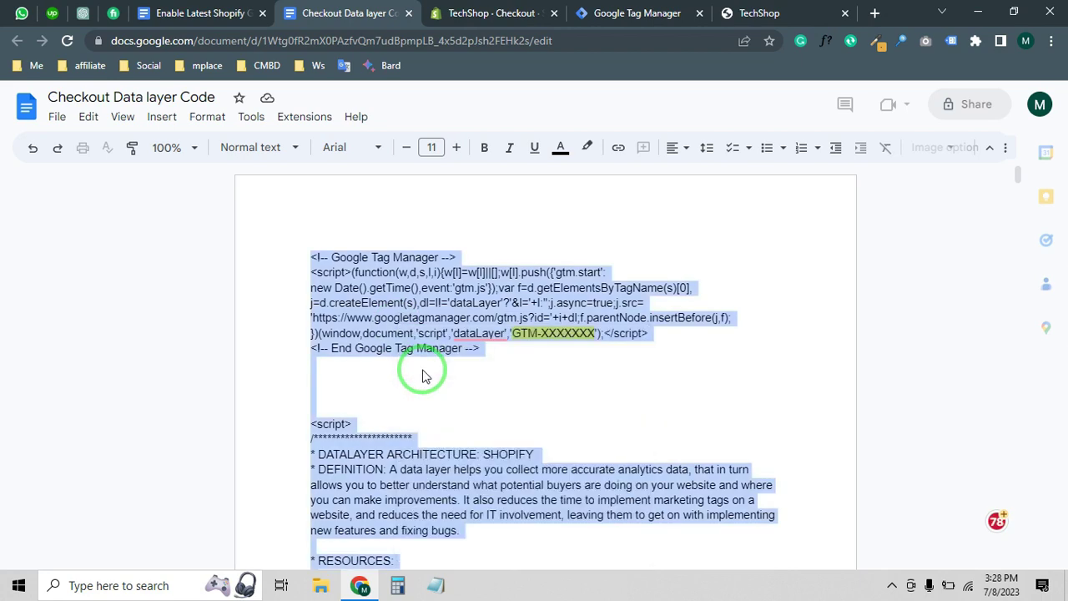
pyautogui.click(526, 346)
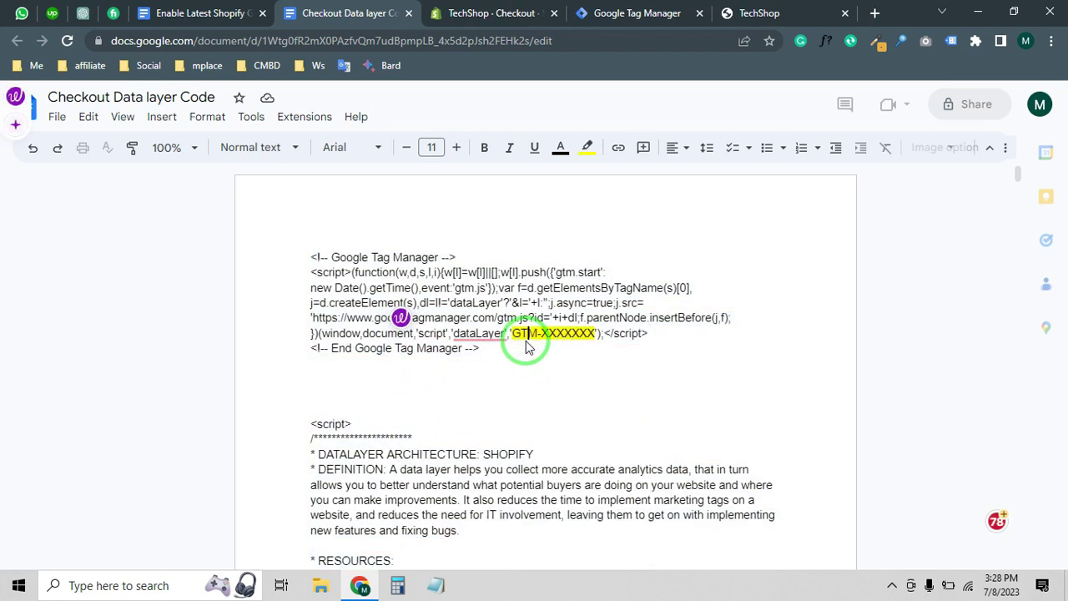
pyautogui.click(515, 334)
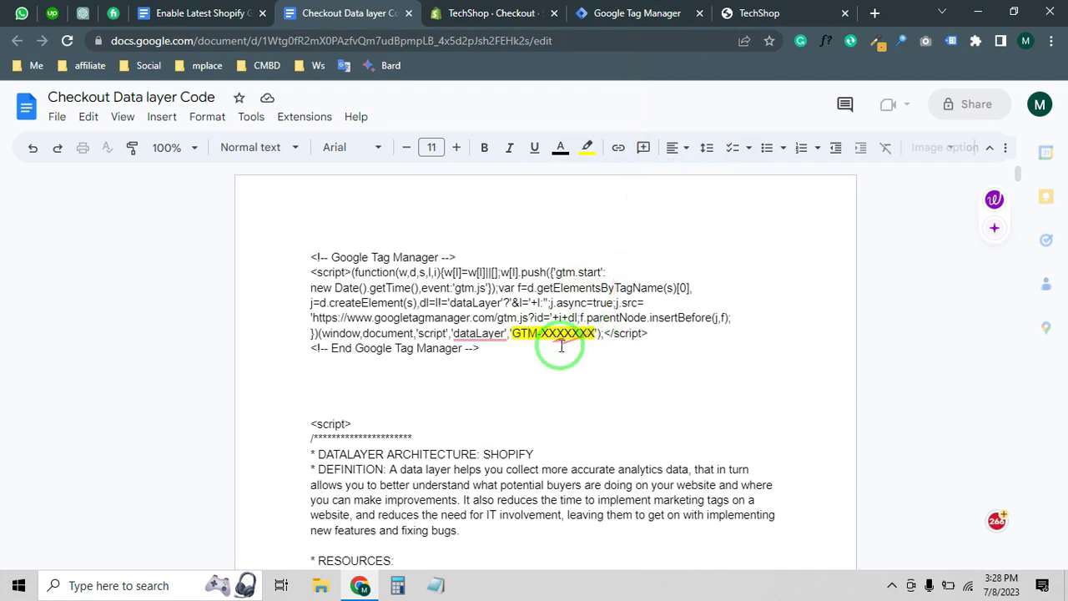
# - Paste the GTM base code and data layer script into the Order status page Additional scripts box
pyautogui.click(494, 12)
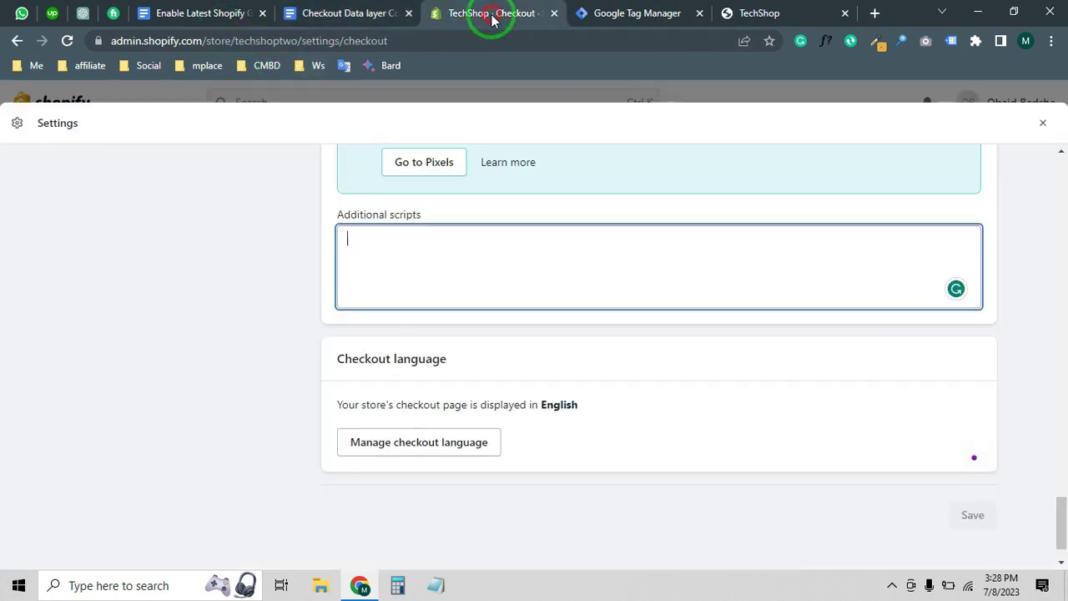
pyautogui.click(420, 251)
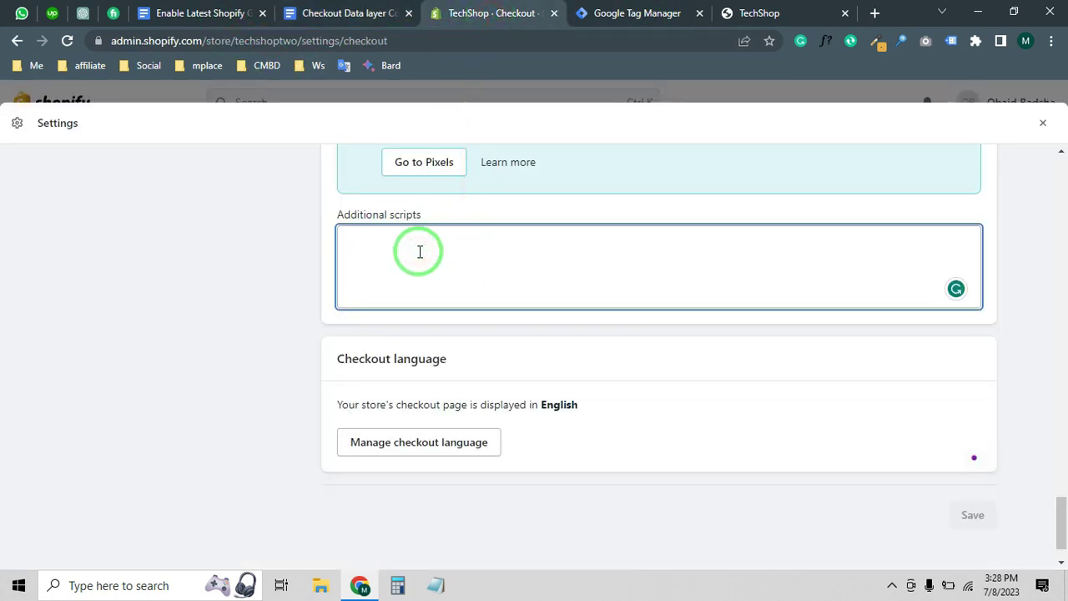
pyautogui.hotkey('ctrl', 'v')
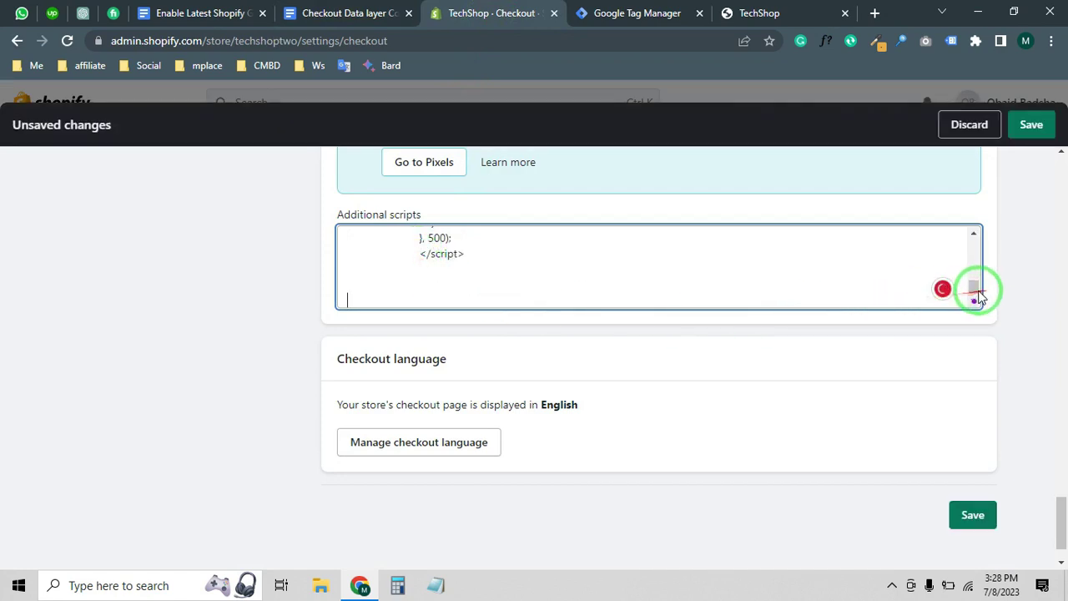
pyautogui.moveTo(976, 286); pyautogui.dragTo(975, 221)
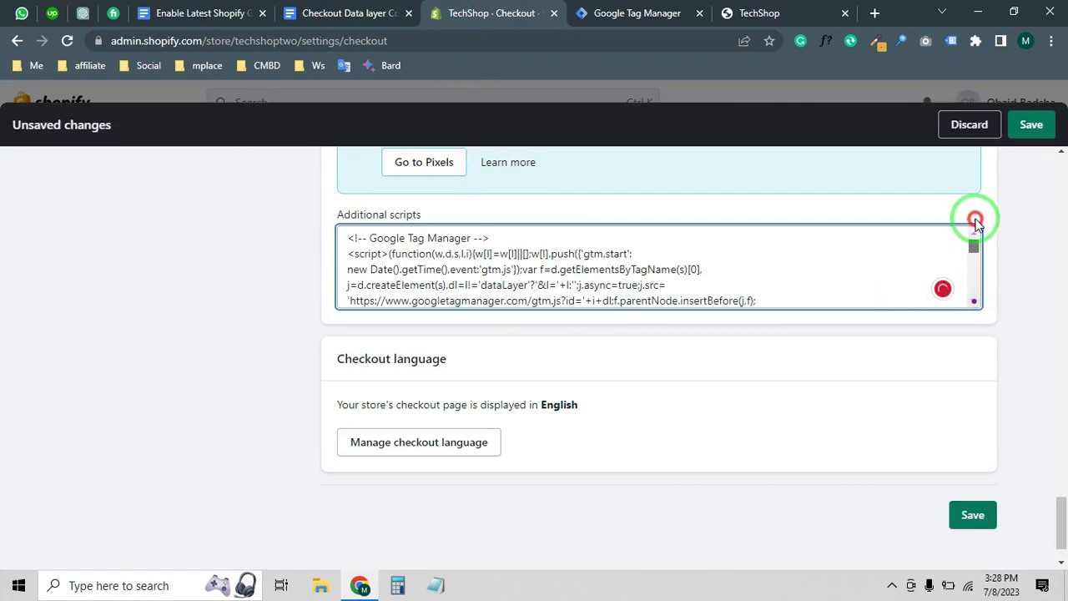
pyautogui.scroll(-1, 640, 271)
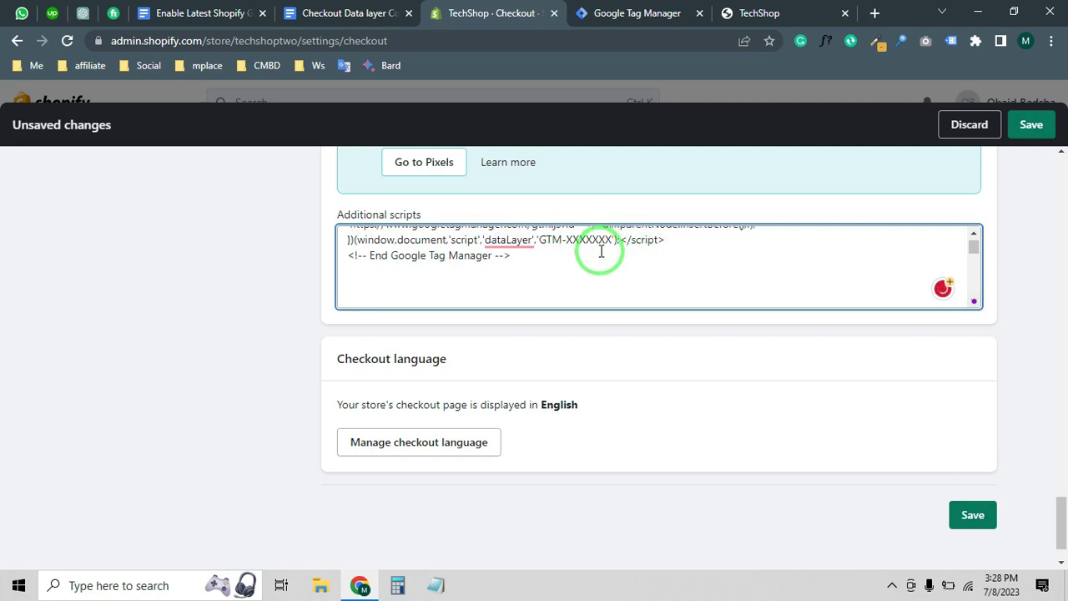
pyautogui.scroll(1, 601, 248)
pyautogui.scroll(-2, 601, 253)
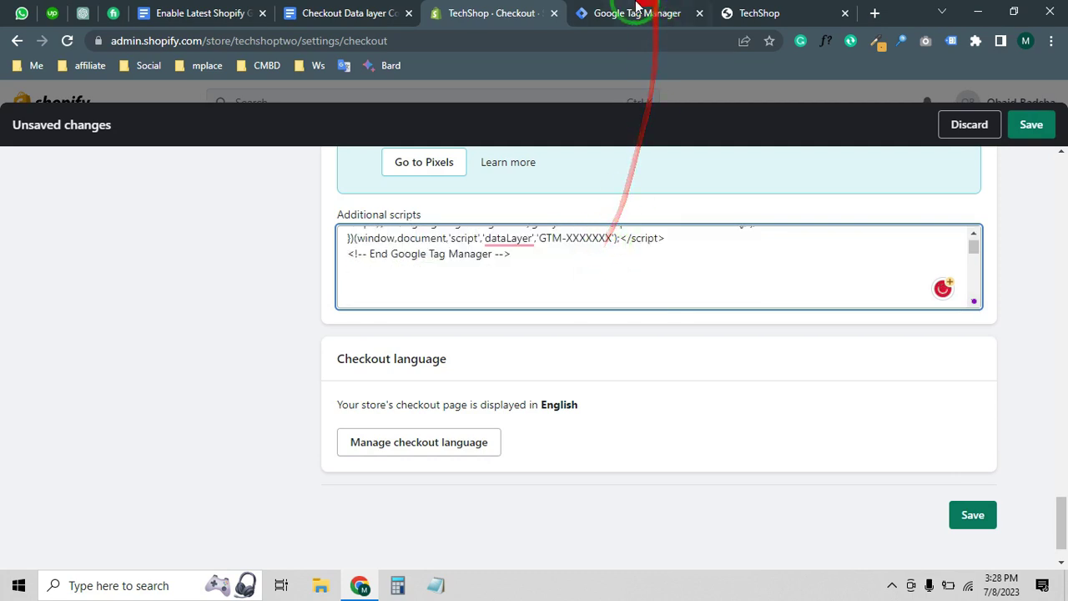
pyautogui.click(634, 12)
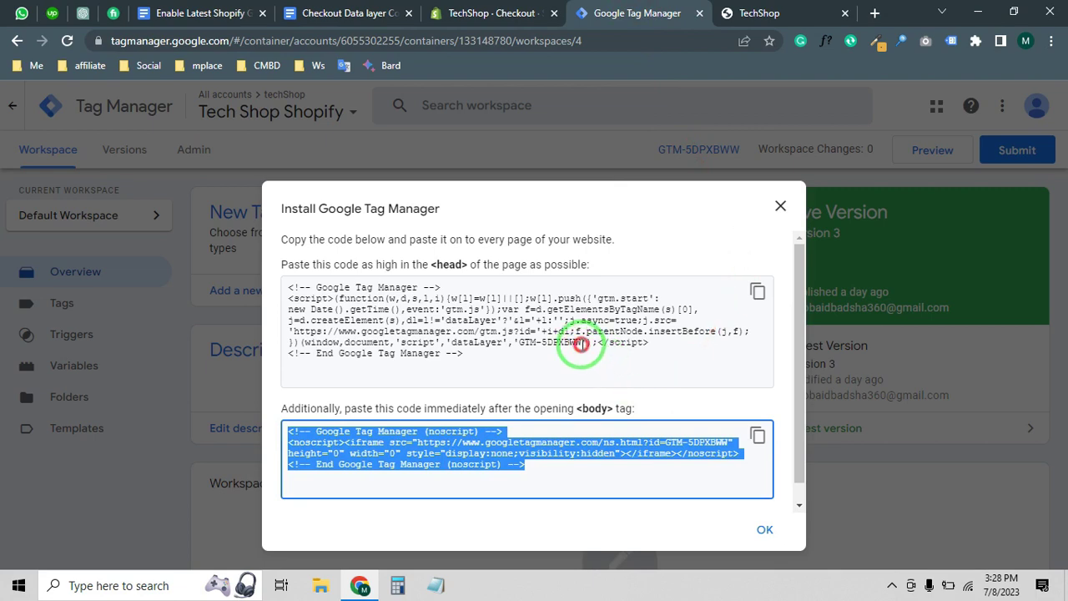
# - Replace GTM-XXXXXXX with container ID GTM-5DPXBWW in Additional scripts and save the checkout settings
pyautogui.moveTo(582, 344); pyautogui.dragTo(531, 346)
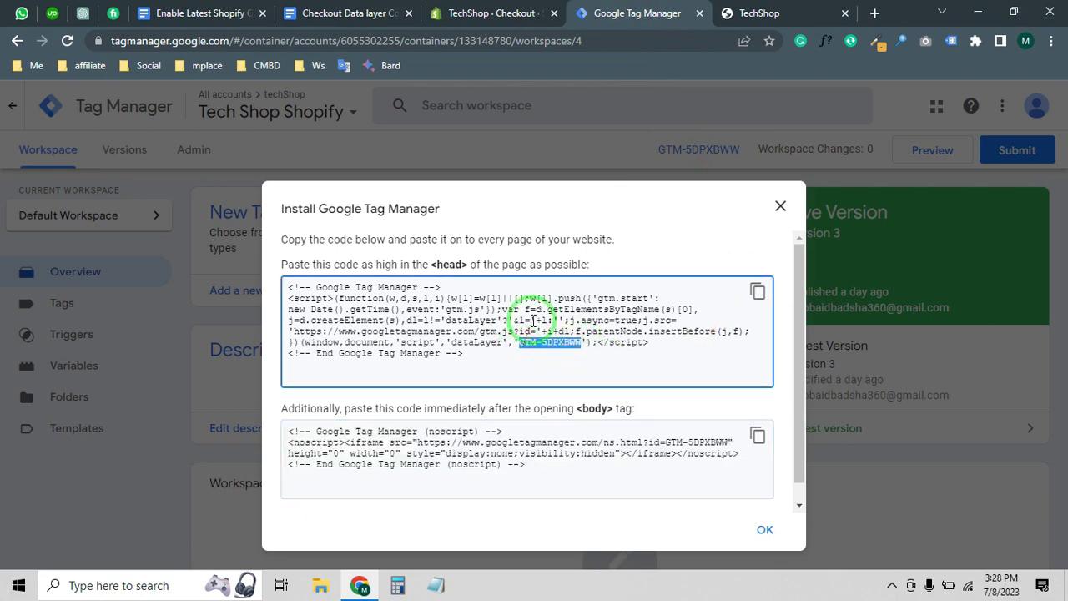
pyautogui.click(440, 6)
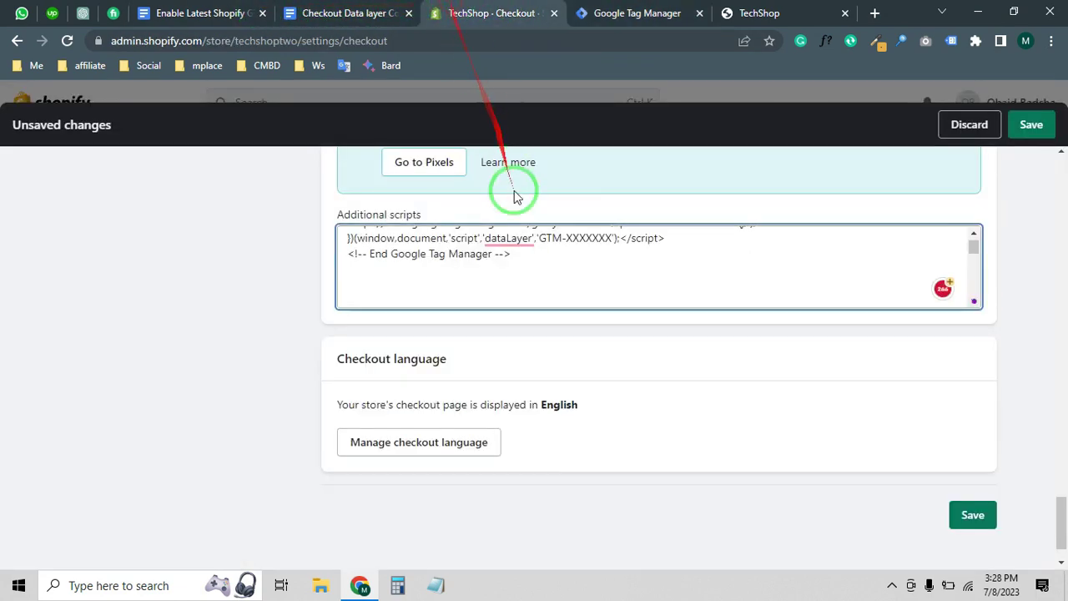
pyautogui.moveTo(613, 237); pyautogui.dragTo(567, 242)
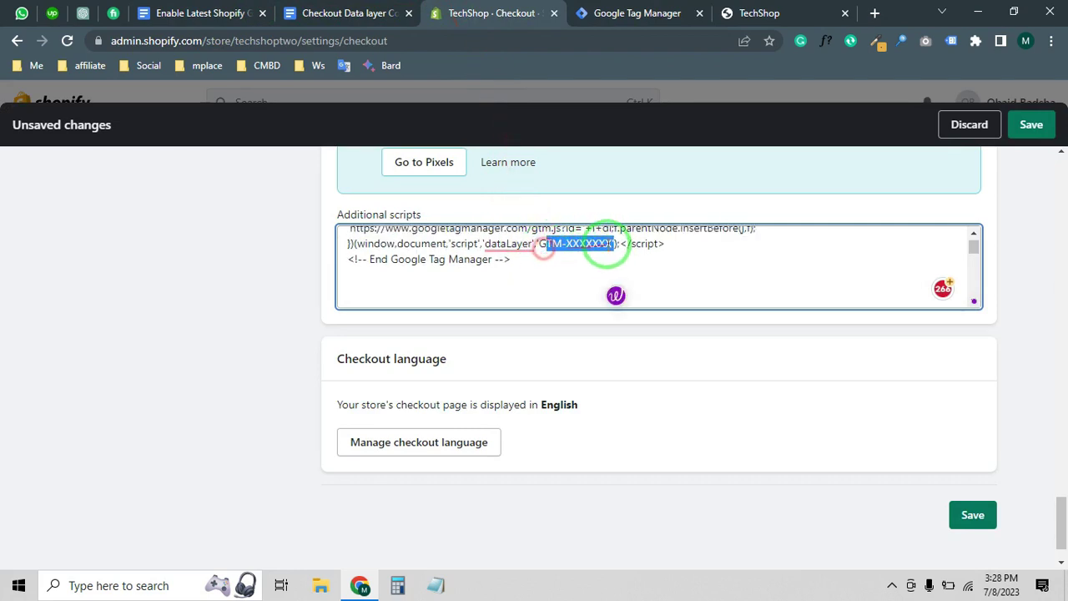
pyautogui.click(613, 243)
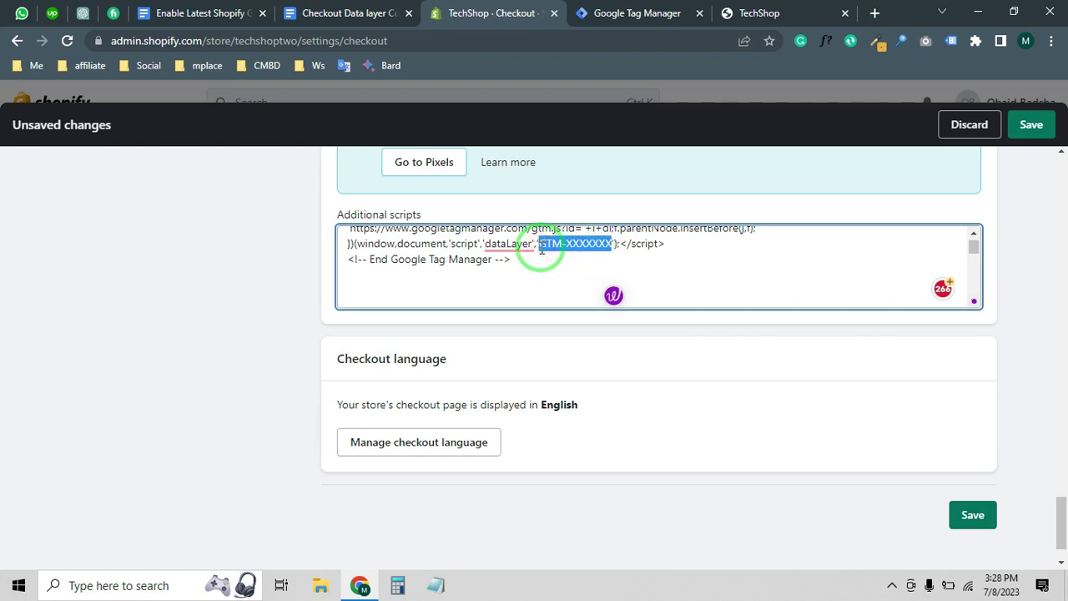
pyautogui.click(1031, 126)
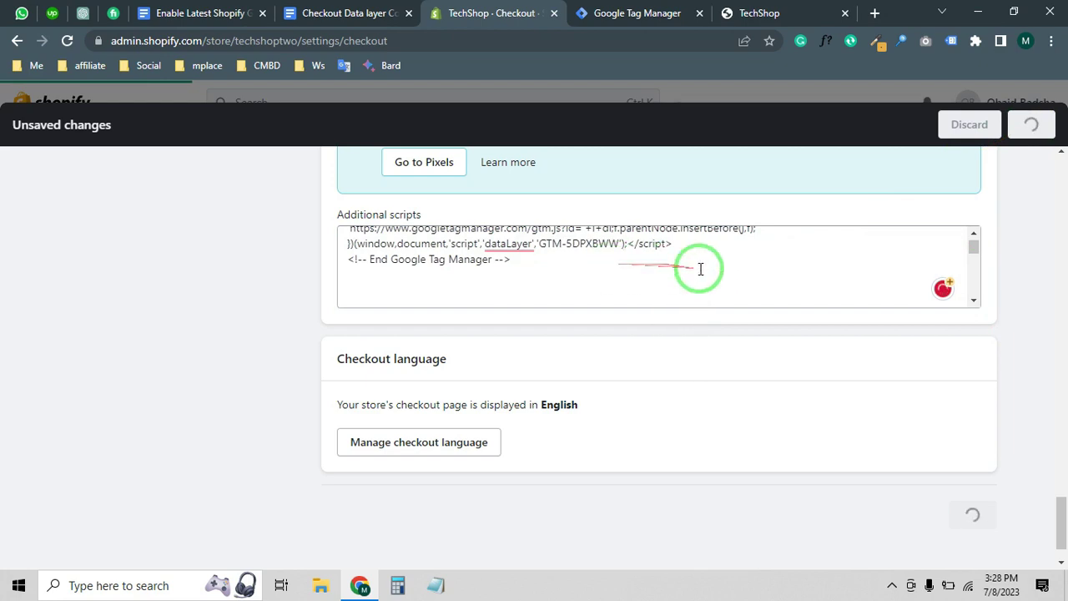
pyautogui.scroll(-3, 698, 267)
pyautogui.scroll(-3, 698, 268)
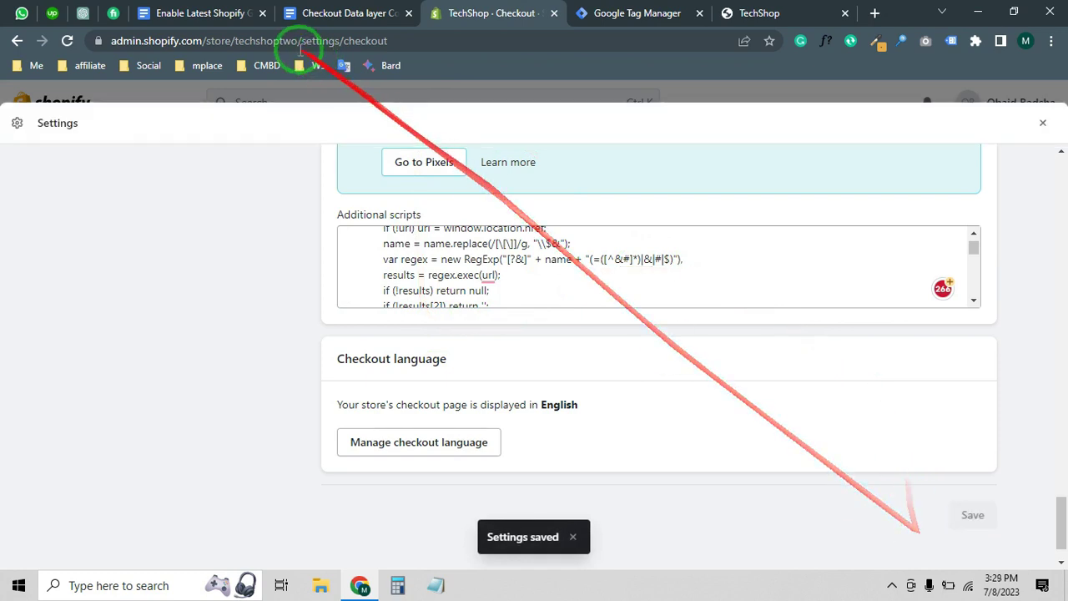
# - Review the guide's Step-04 and Step-05 instructions alongside the Tag Manager install code
pyautogui.click(211, 10)
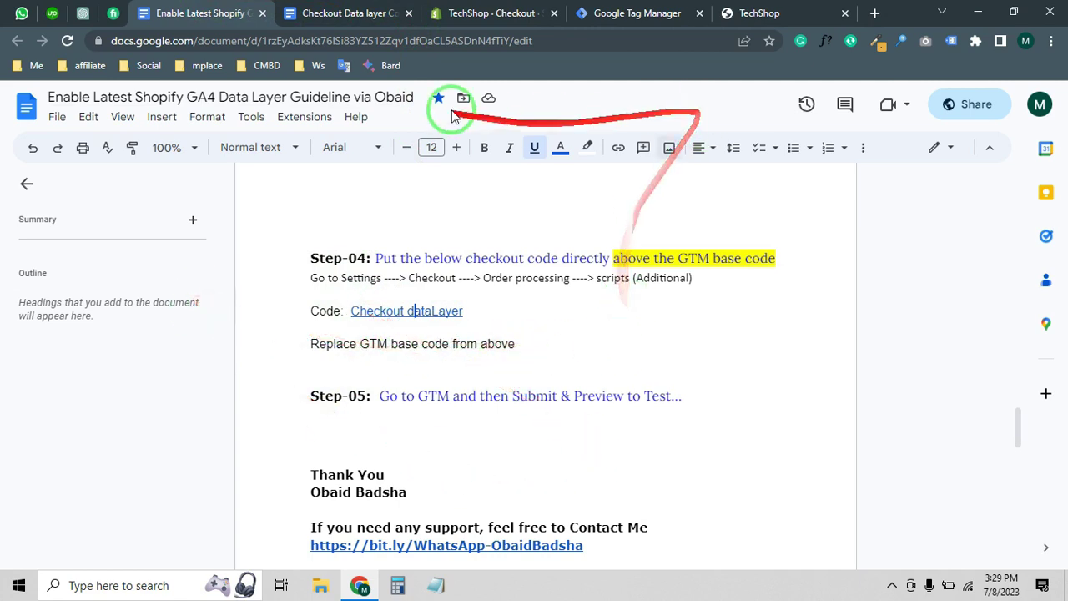
pyautogui.click(626, 14)
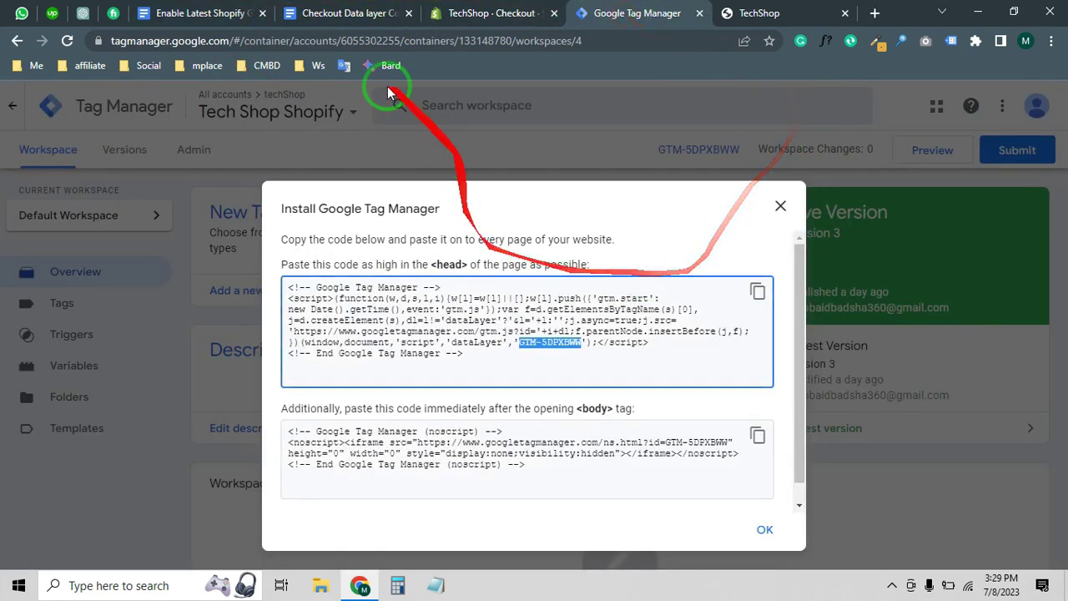
pyautogui.click(200, 14)
pyautogui.scroll(1, 412, 406)
pyautogui.scroll(1, 412, 405)
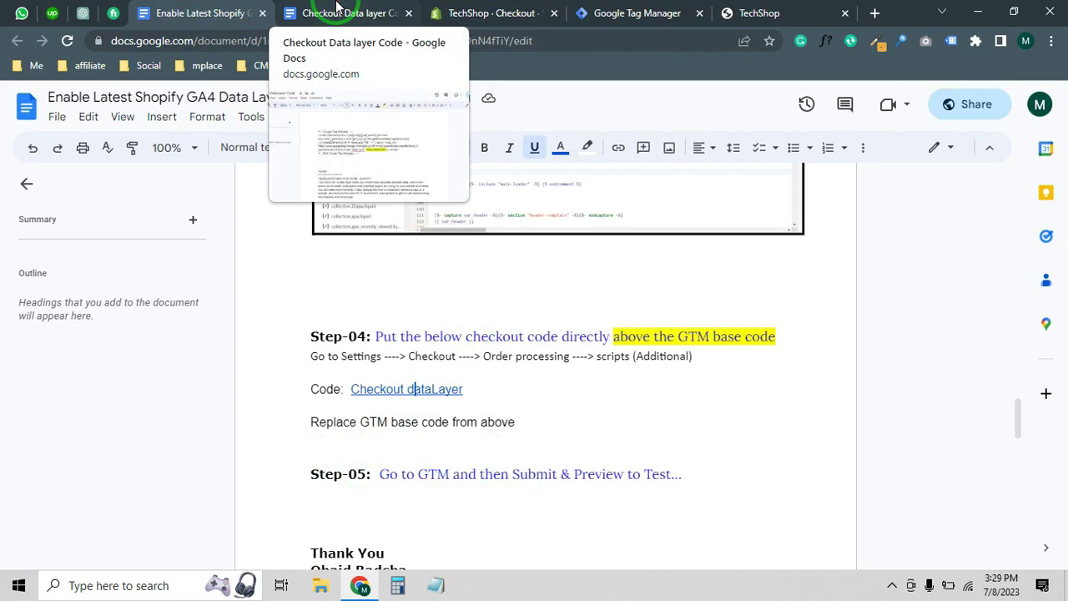
pyautogui.click(337, 10)
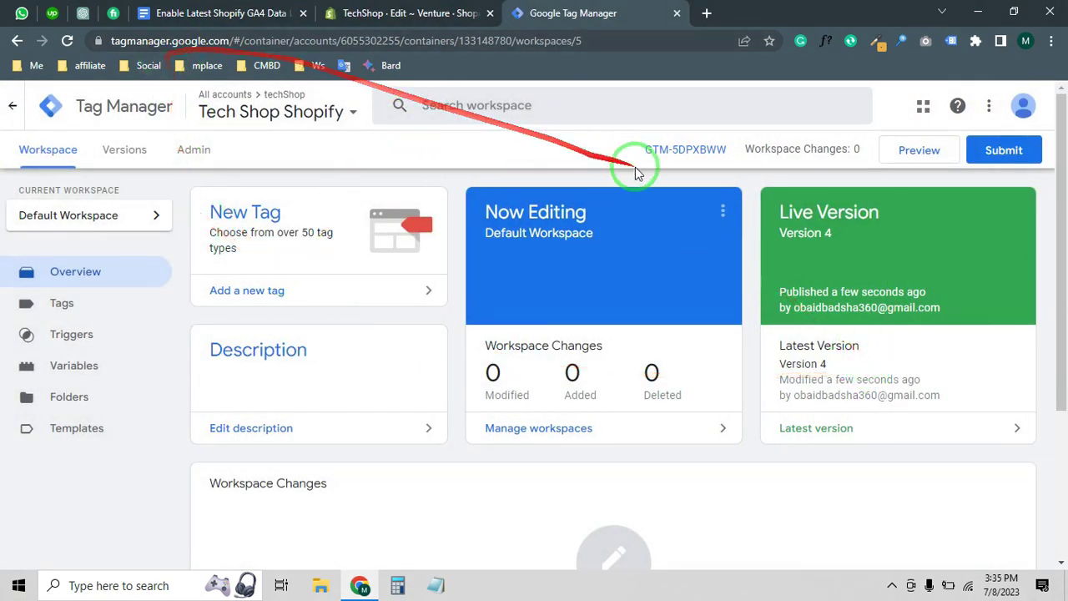
# - Submit and publish the workspace as Version 5 without a description, then return to Workspace
pyautogui.click(1003, 150)
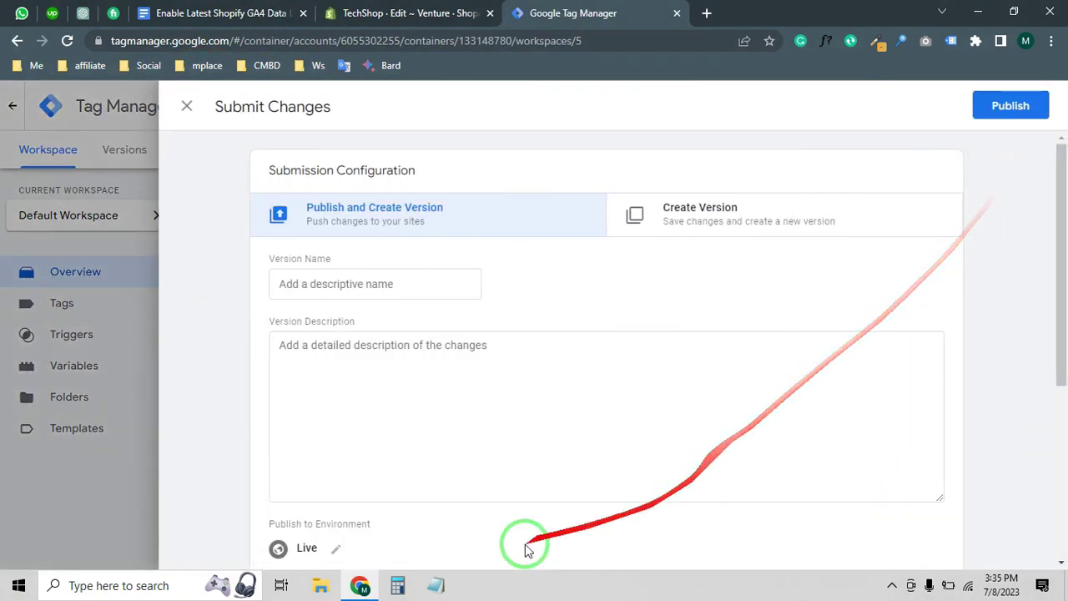
pyautogui.click(1012, 106)
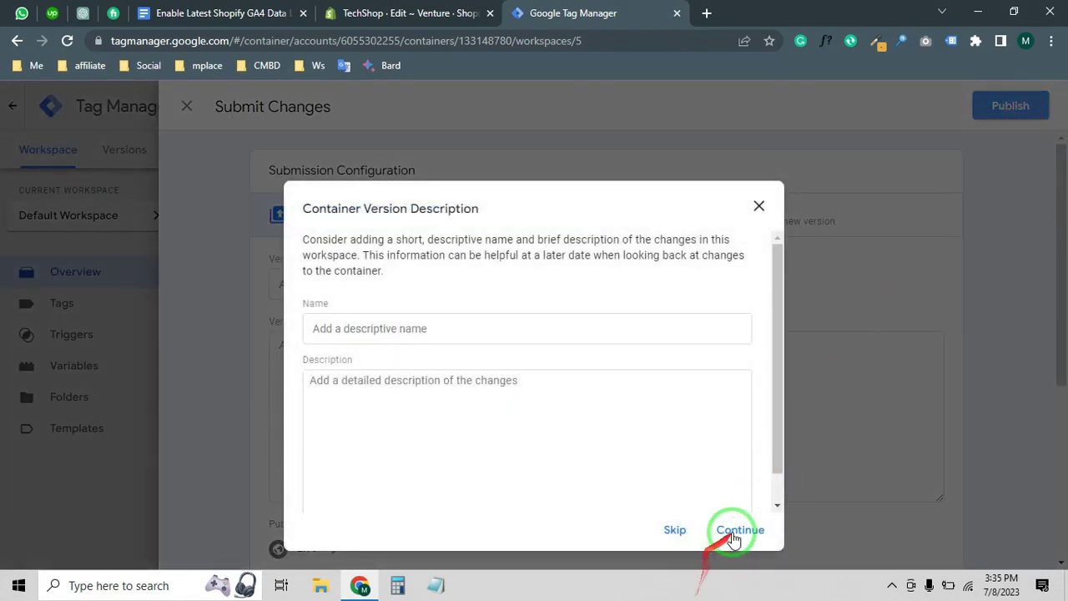
pyautogui.click(734, 530)
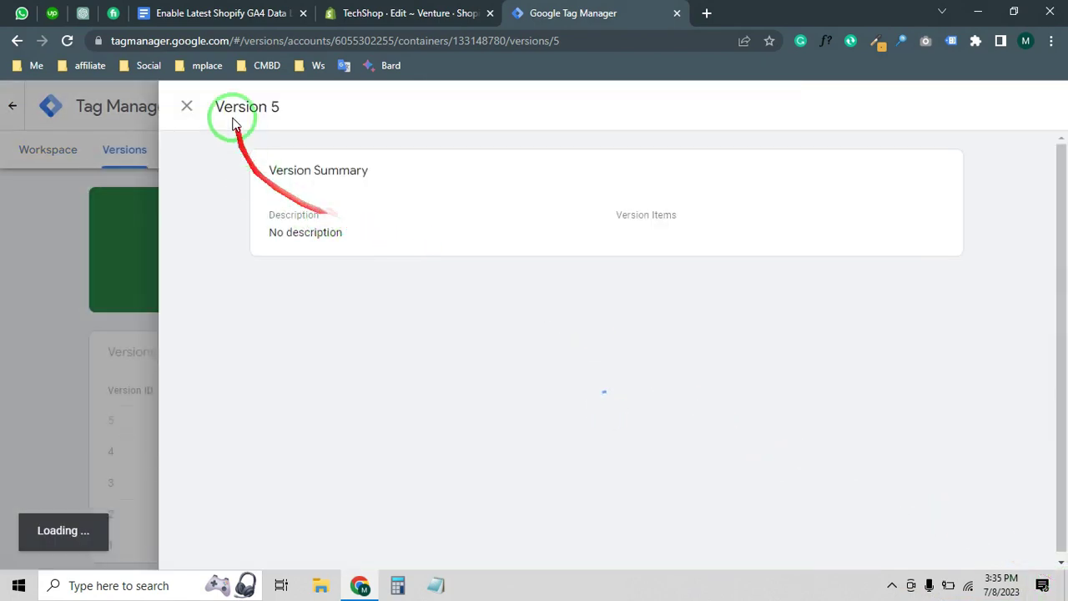
pyautogui.click(191, 107)
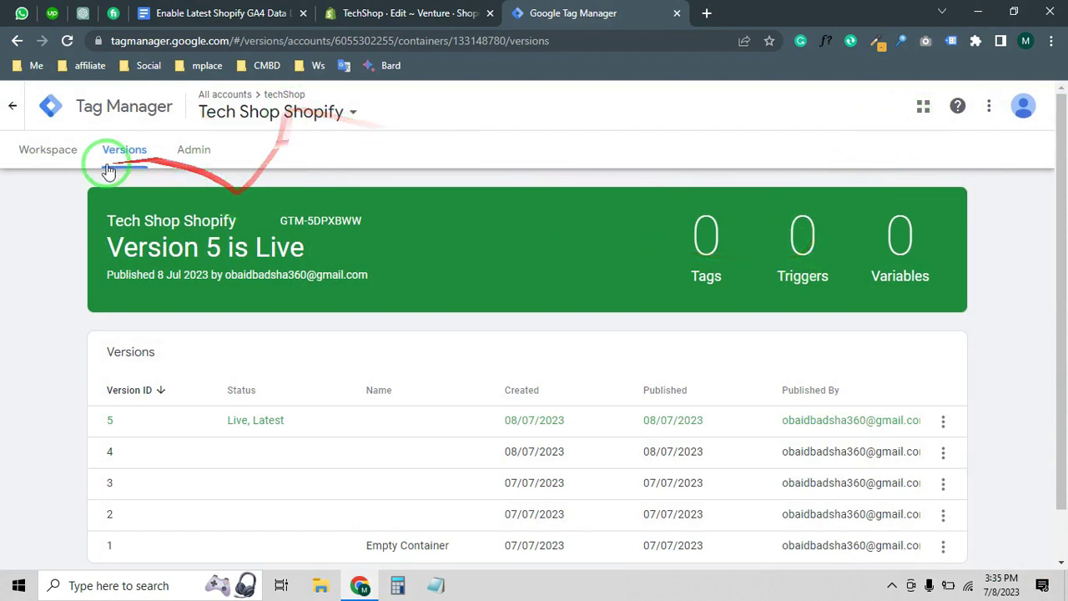
pyautogui.click(52, 151)
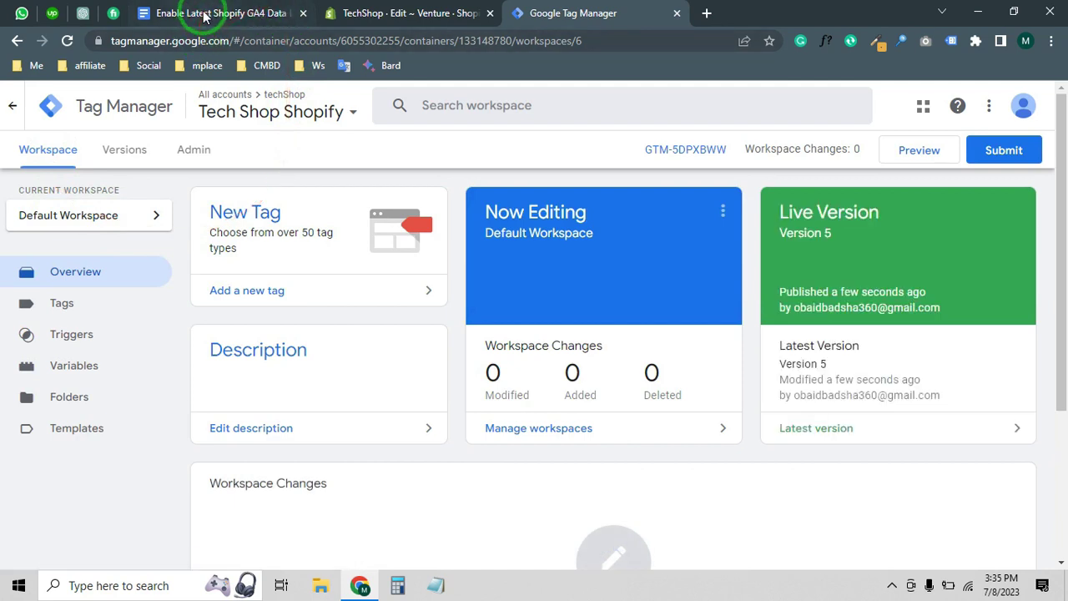
pyautogui.moveTo(204, 17)
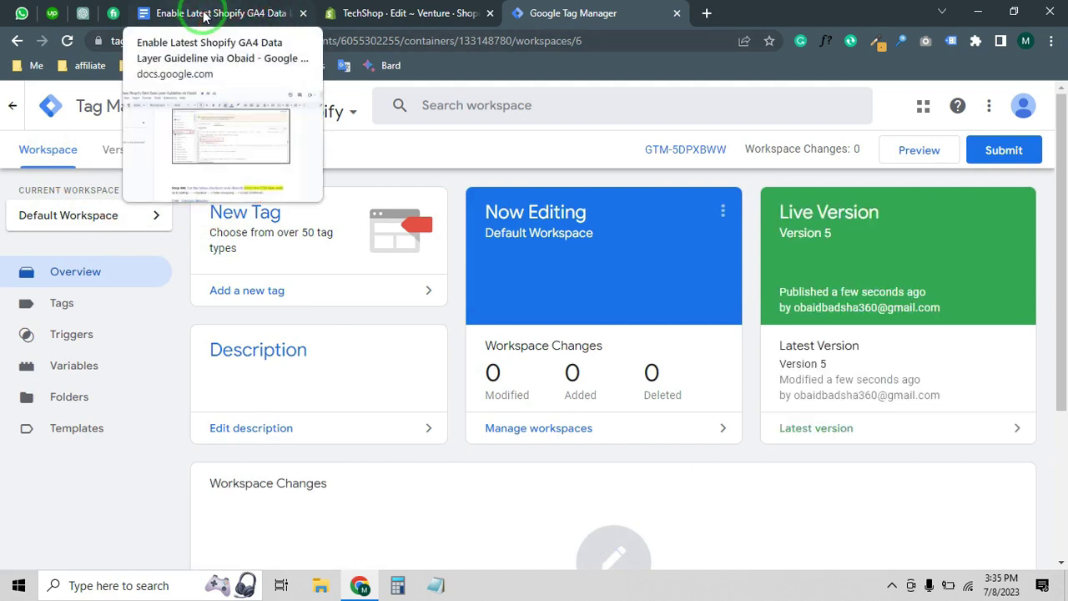
# - Scroll the guide back to Step-02 and select the snippet name dataLayer-allPages
pyautogui.click(204, 17)
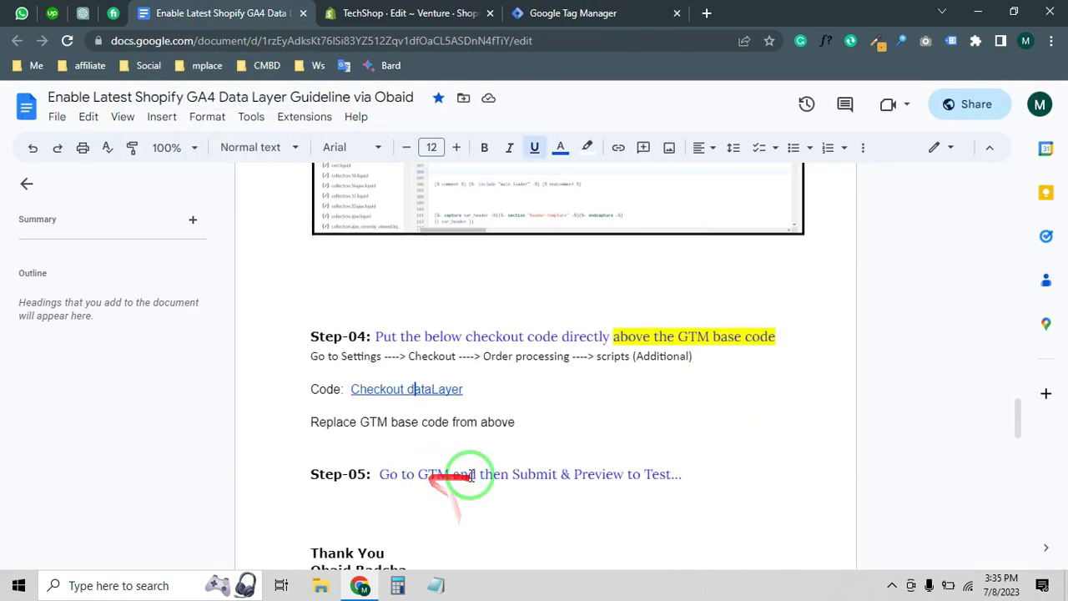
pyautogui.scroll(-1, 459, 500)
pyautogui.scroll(3, 455, 488)
pyautogui.scroll(-2, 455, 486)
pyautogui.moveTo(451, 500); pyautogui.dragTo(470, 398)
pyautogui.scroll(10, 424, 413)
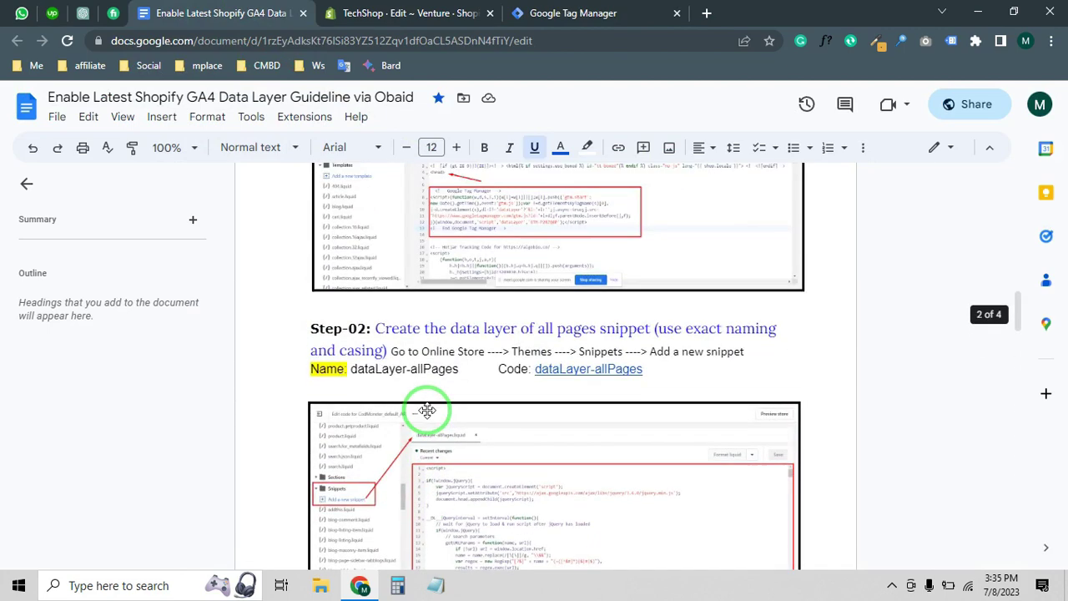
pyautogui.scroll(-2, 468, 433)
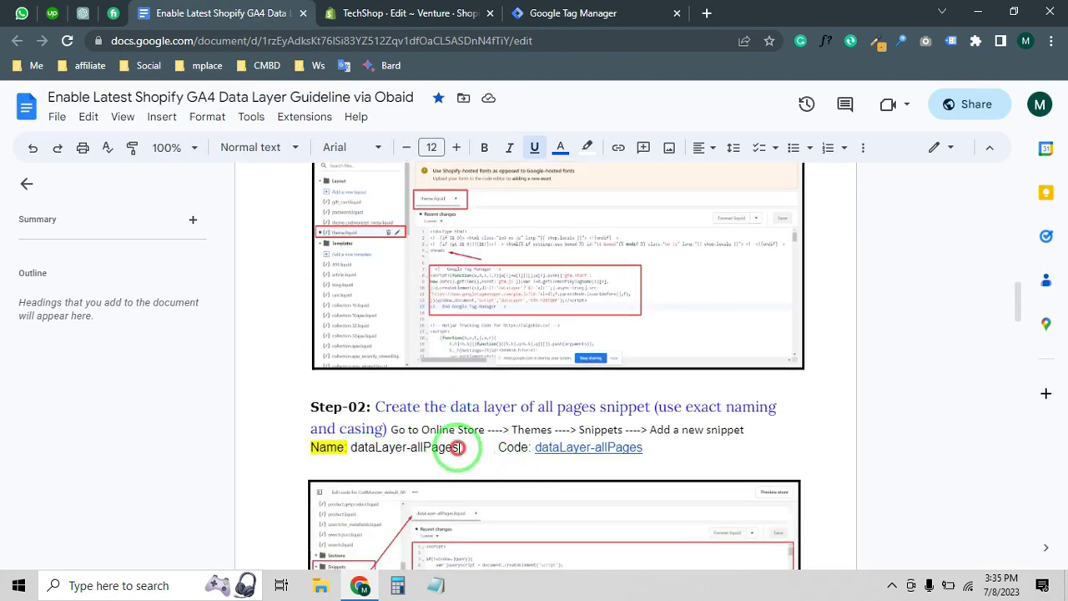
pyautogui.moveTo(459, 448); pyautogui.dragTo(367, 450)
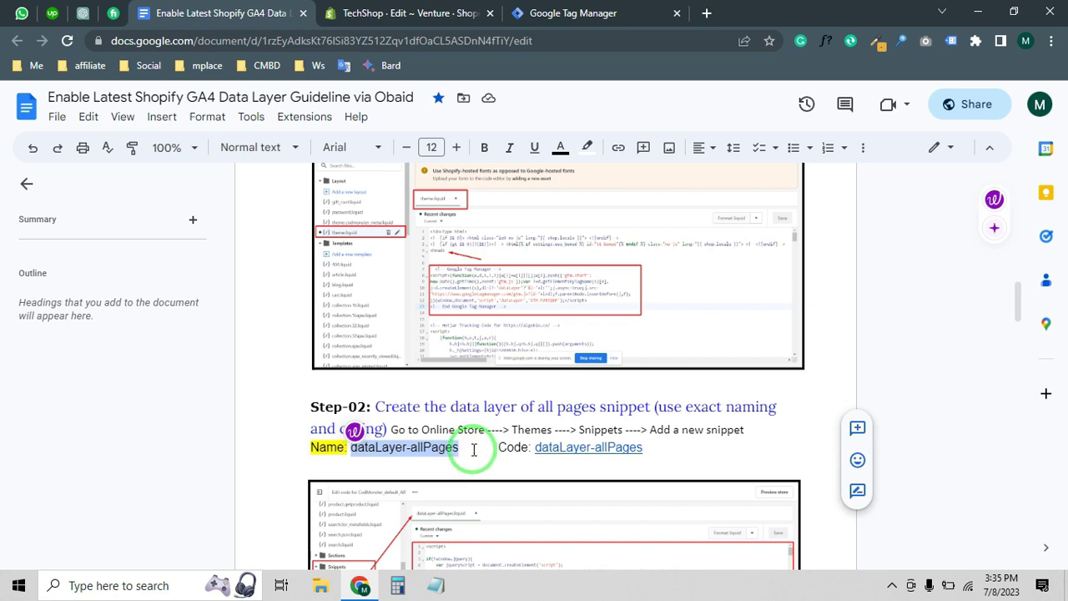
pyautogui.click(470, 449)
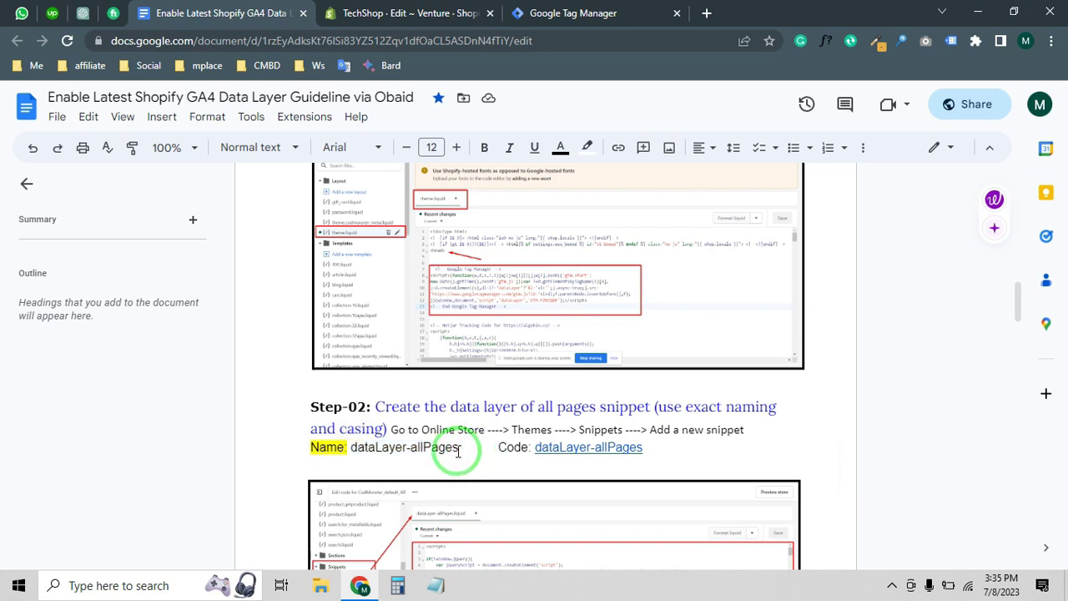
pyautogui.scroll(-2, 457, 454)
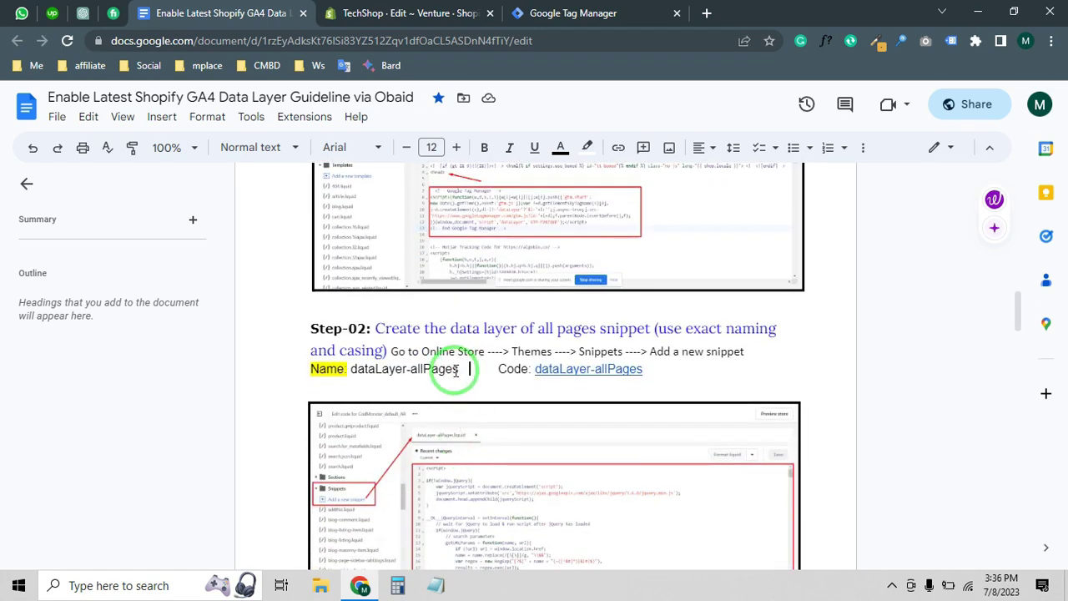
pyautogui.moveTo(461, 368); pyautogui.dragTo(371, 368)
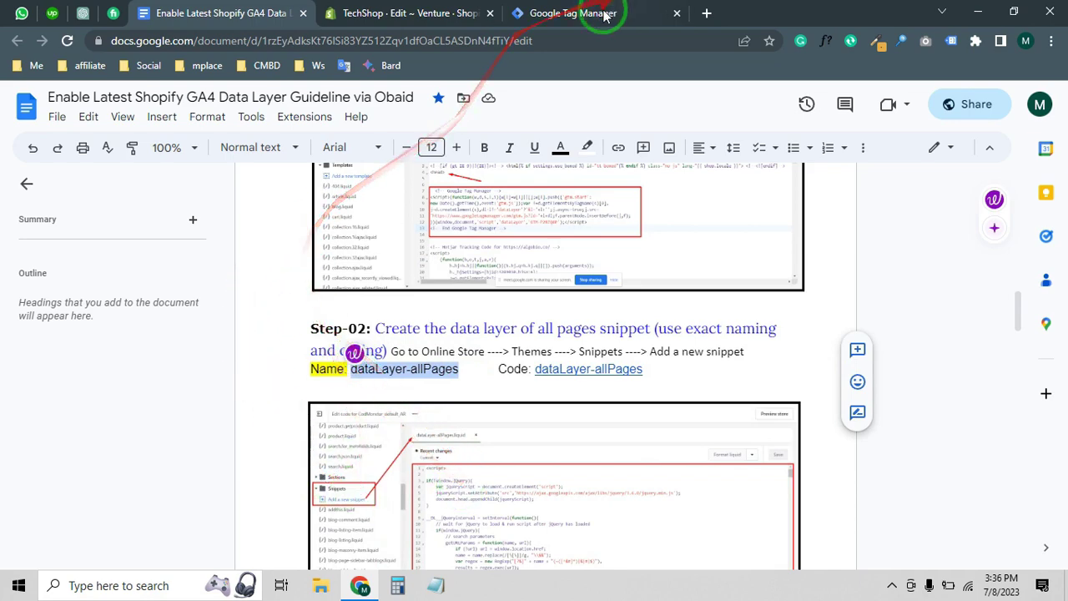
# - Check the dataLayer-allPages snippet in Shopify, then launch Tag Manager Preview for GTM-5DPXBWW
pyautogui.click(428, 19)
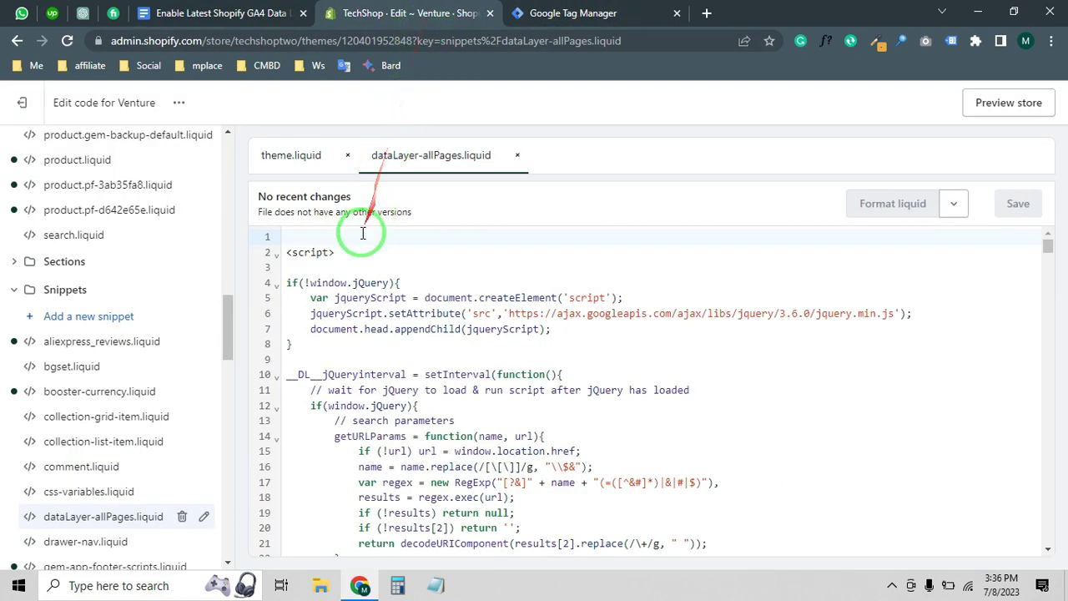
pyautogui.click(584, 12)
pyautogui.click(934, 153)
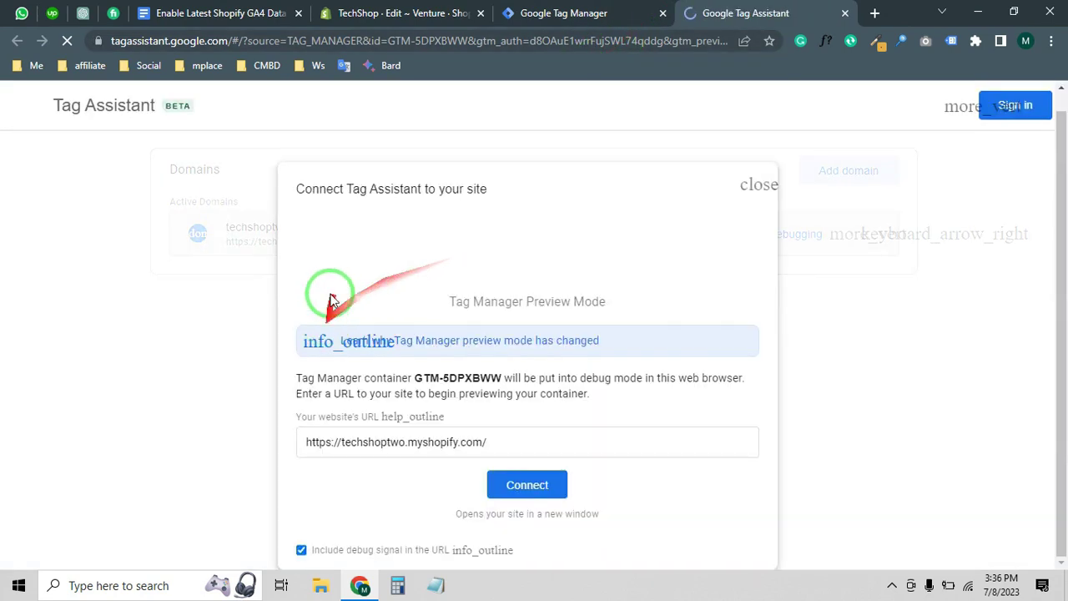
pyautogui.click(541, 488)
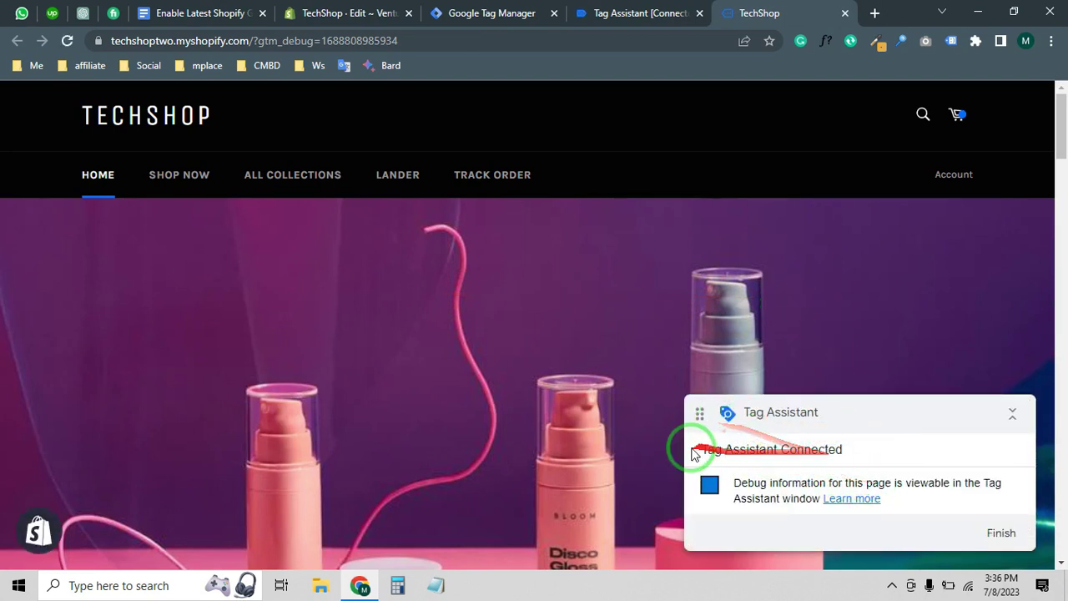
# - Open the Women's Cute Cartoon Print Casual Sleepwear page ($12.32 USD) from the Women's Fashion grid
pyautogui.scroll(-5, 546, 284)
pyautogui.scroll(-7, 547, 284)
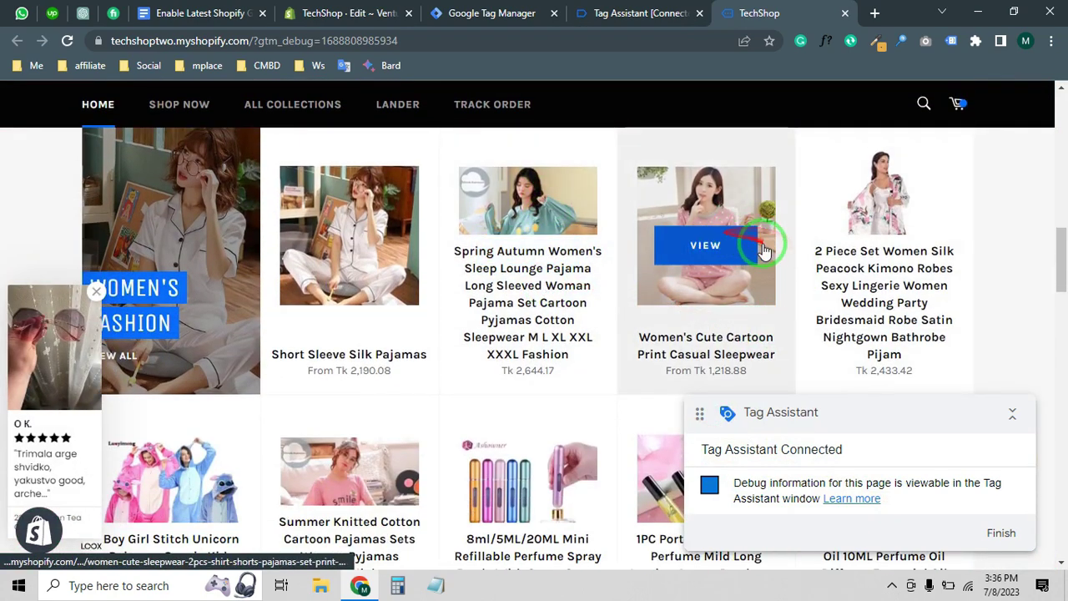
pyautogui.click(693, 258)
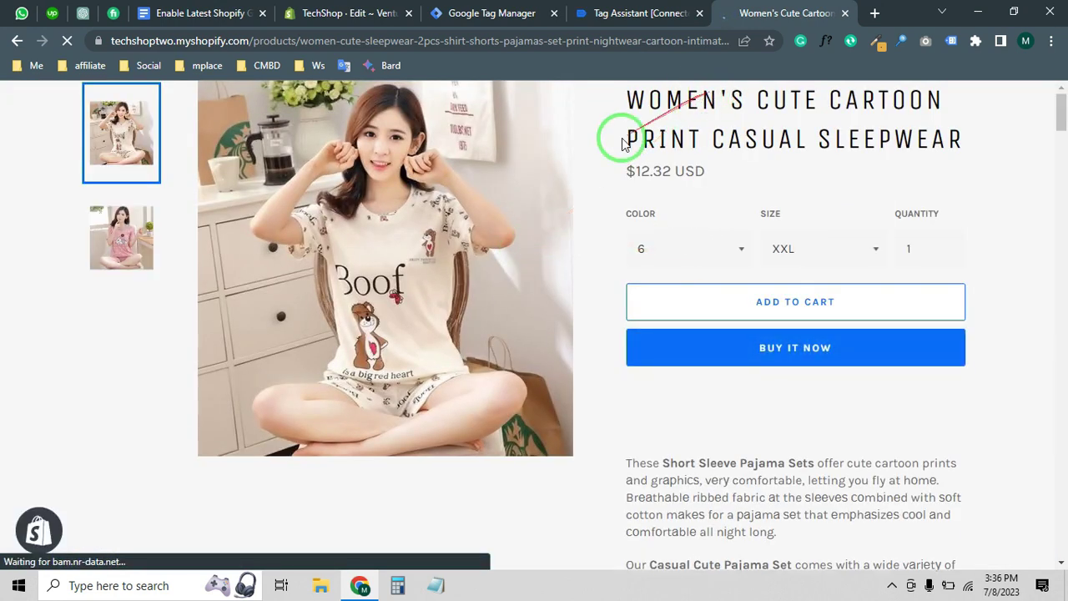
# - Review the homepage event's Data Layer: logState Logged Out, customerType New, null customer and shipping fields
pyautogui.click(636, 15)
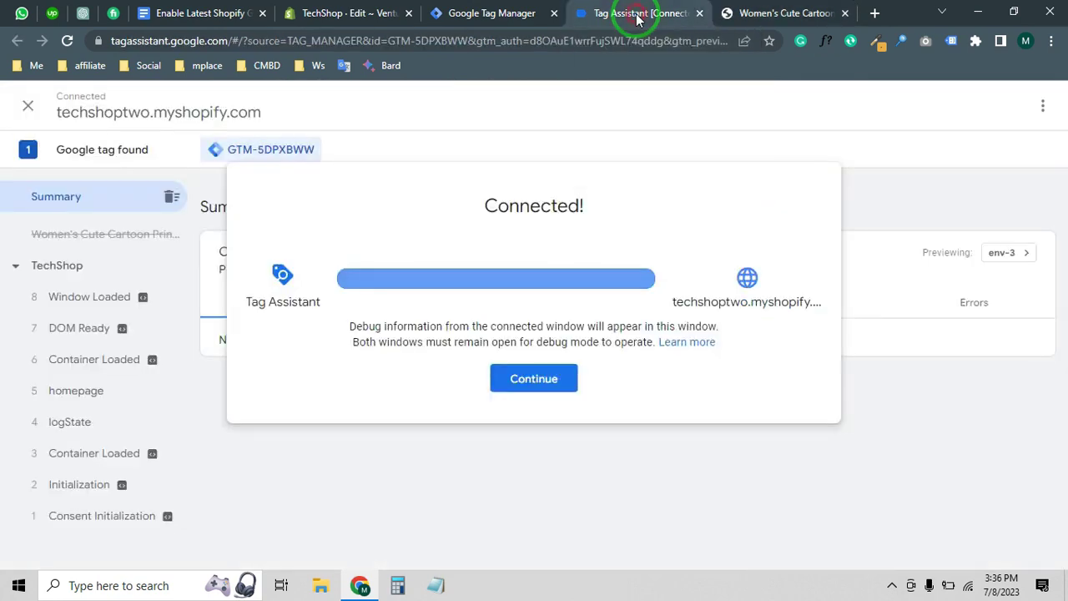
pyautogui.click(542, 380)
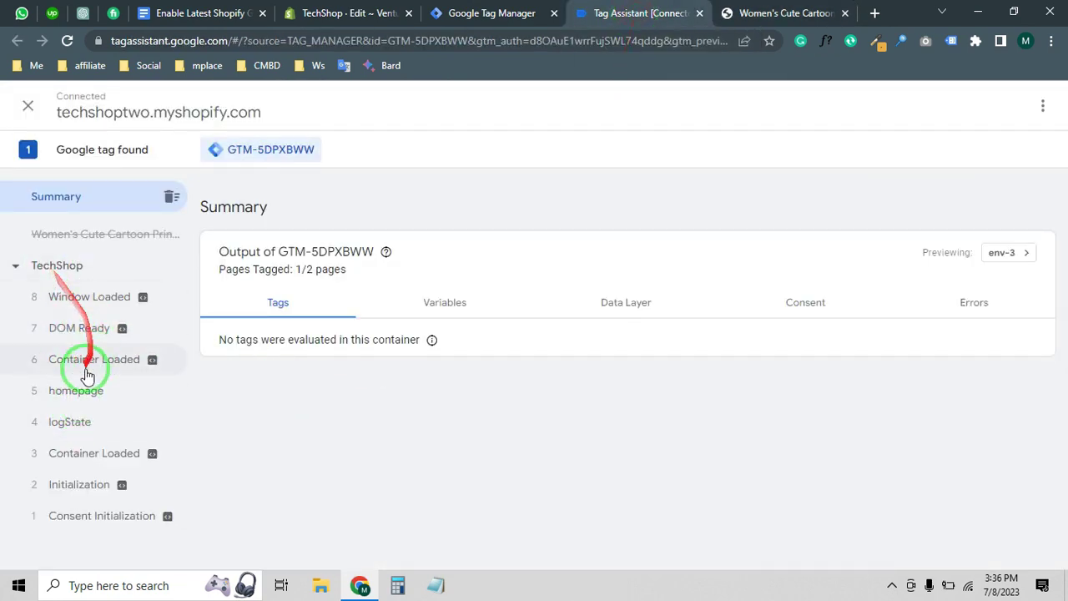
pyautogui.click(78, 399)
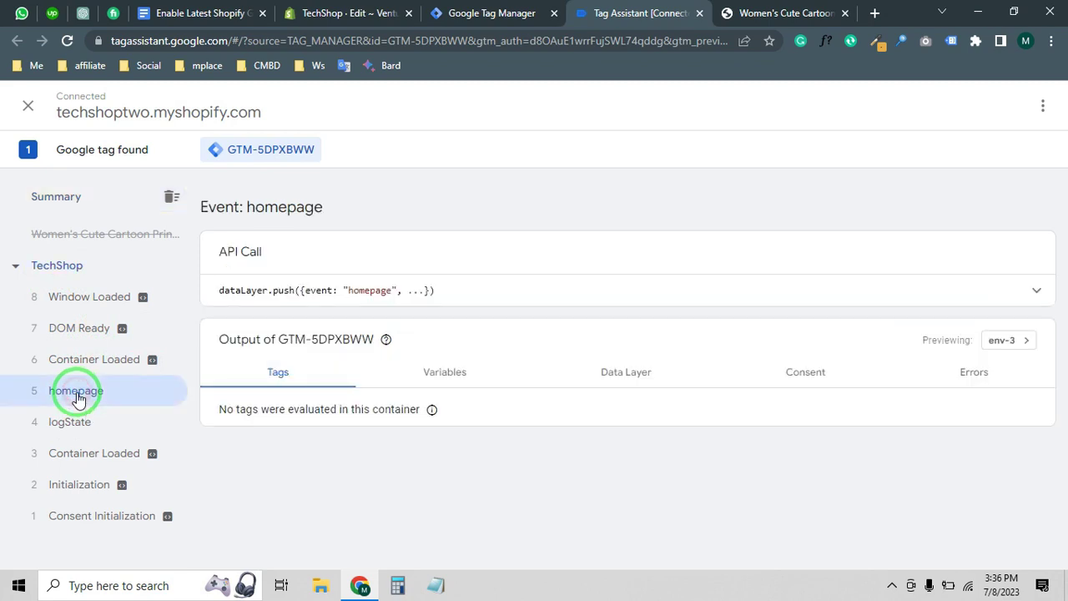
pyautogui.click(613, 375)
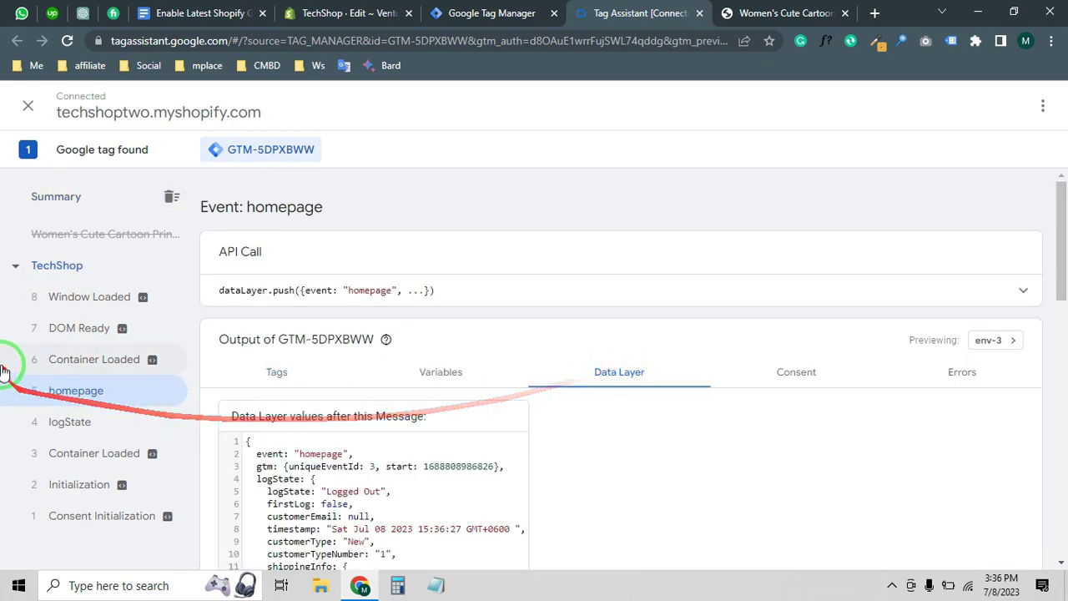
pyautogui.scroll(-3, 608, 406)
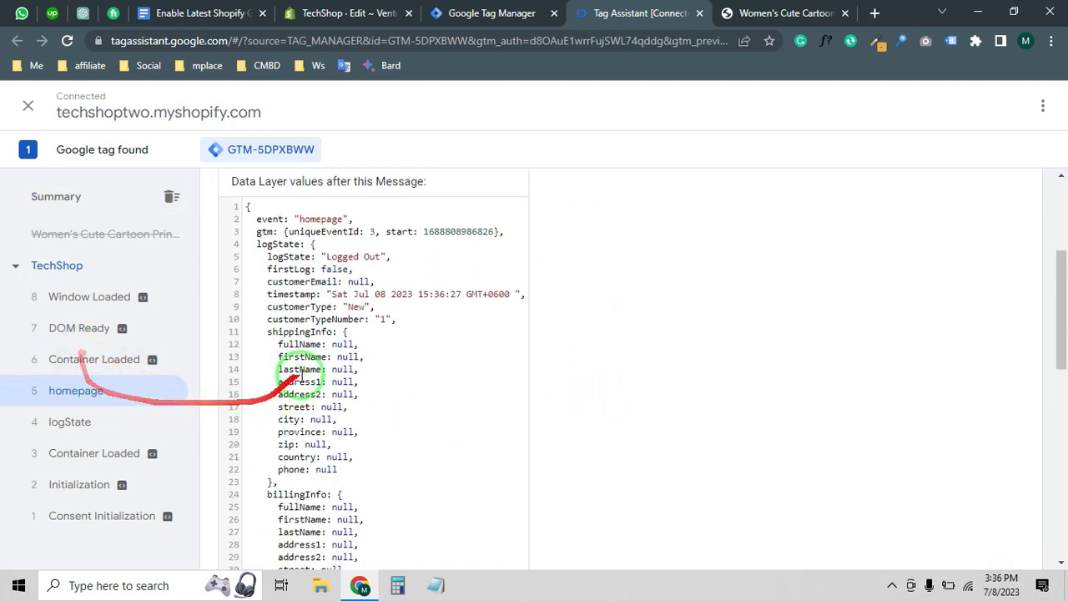
pyautogui.click(101, 391)
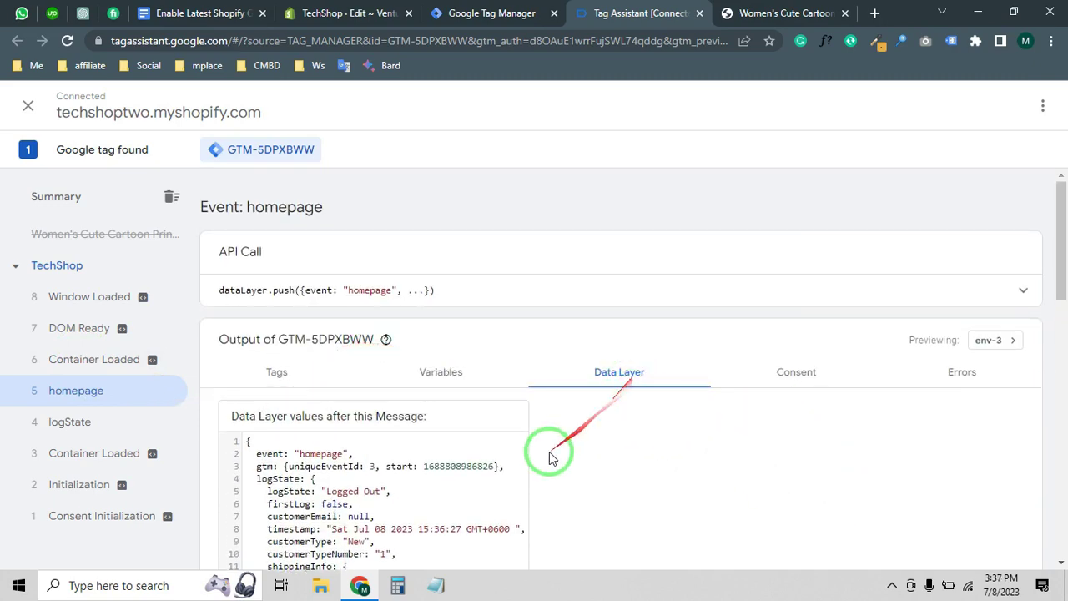
pyautogui.scroll(-7, 358, 401)
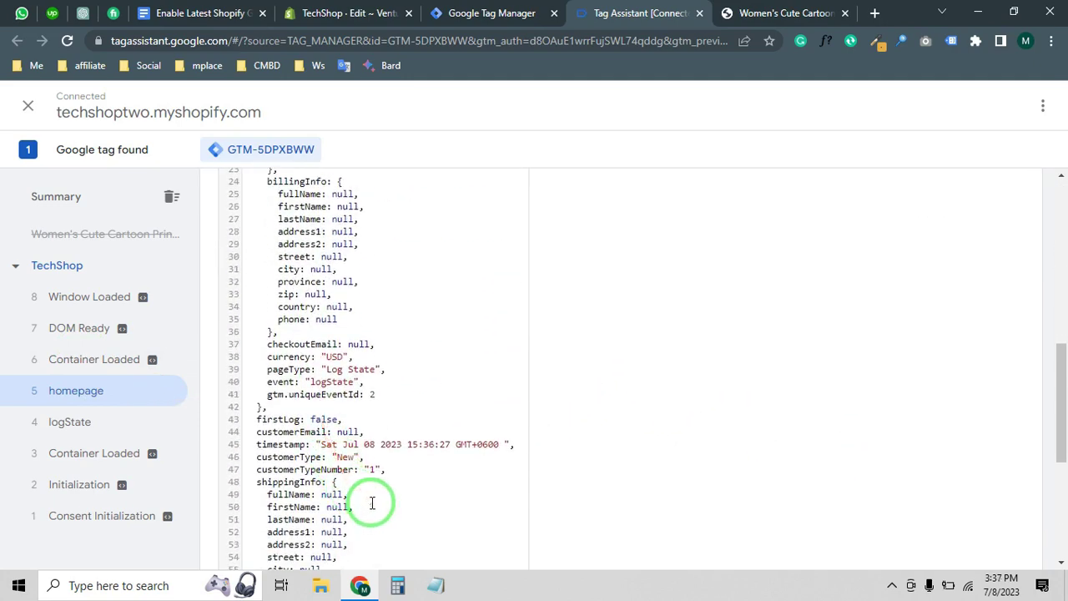
pyautogui.scroll(5, 300, 455)
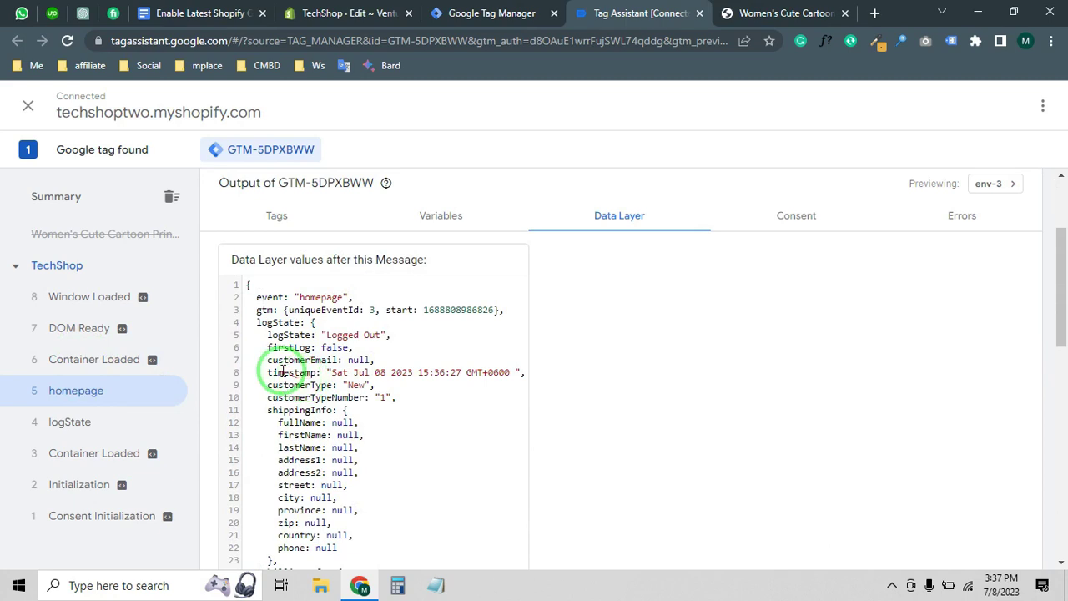
# - Add the sleepwear to the cart, then remove it so the cart is empty again
pyautogui.click(780, 13)
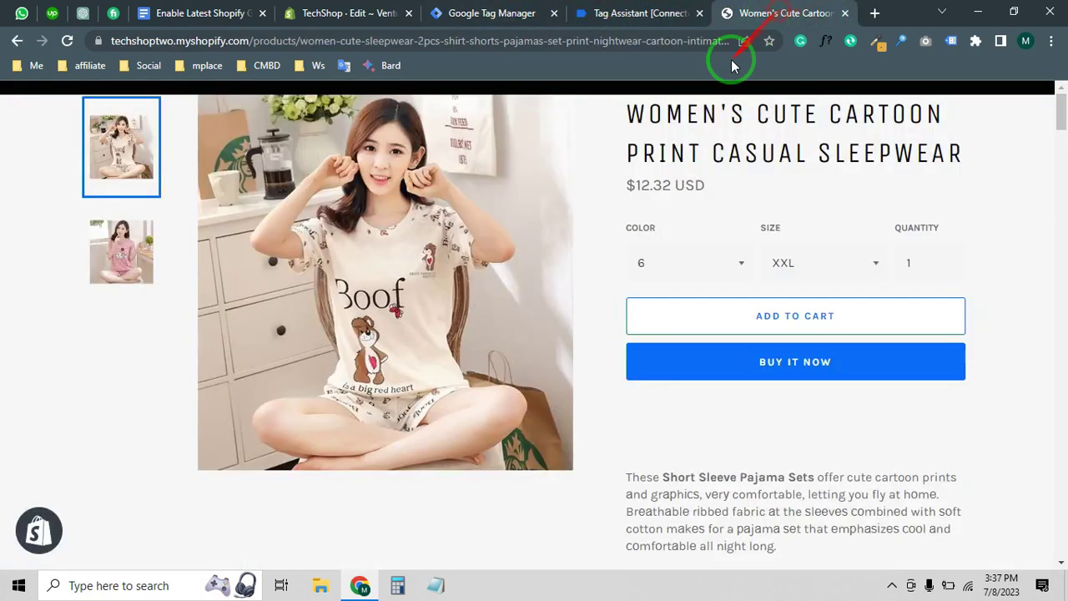
pyautogui.click(790, 320)
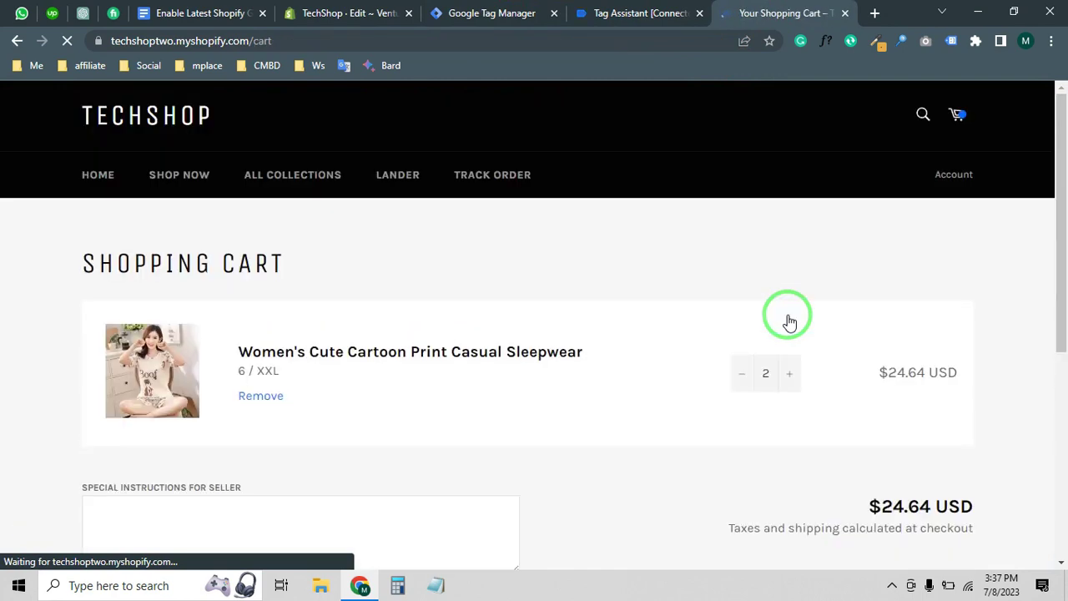
pyautogui.scroll(-2, 818, 359)
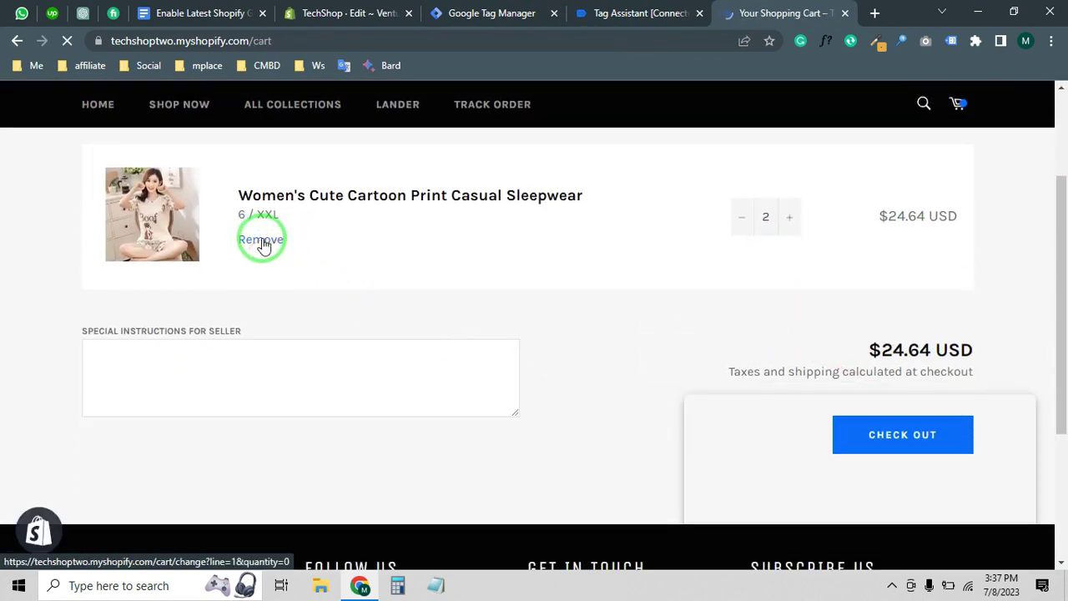
pyautogui.click(262, 239)
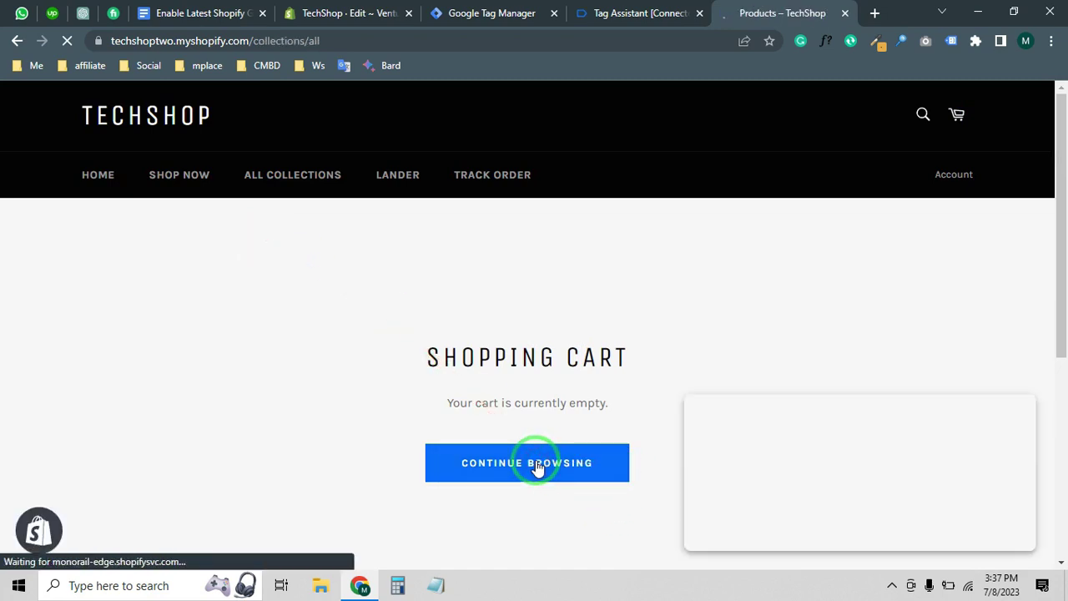
pyautogui.scroll(-1, 1001, 276)
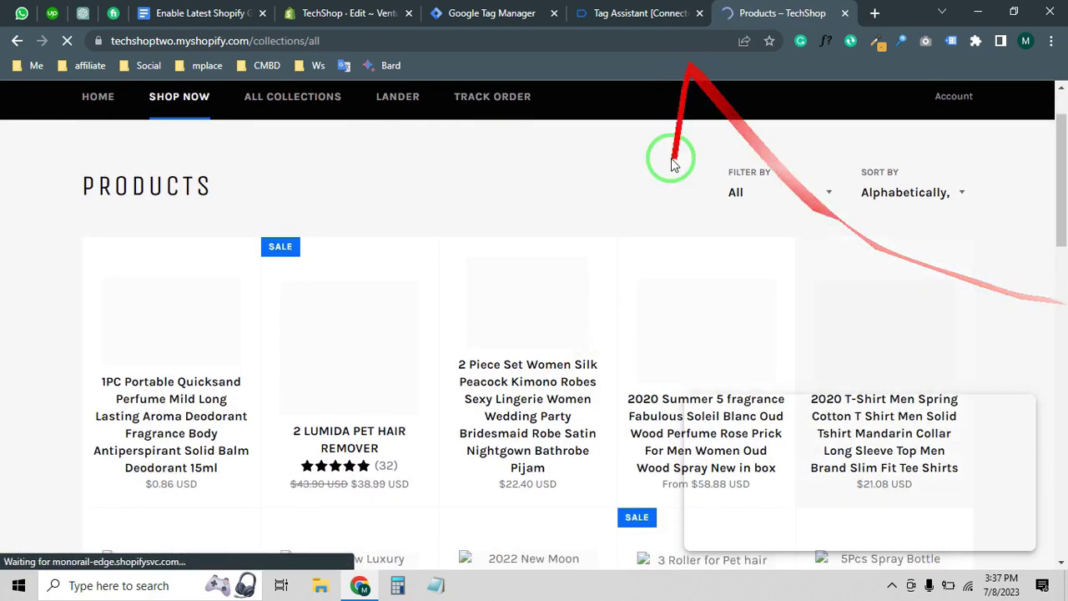
pyautogui.click(634, 15)
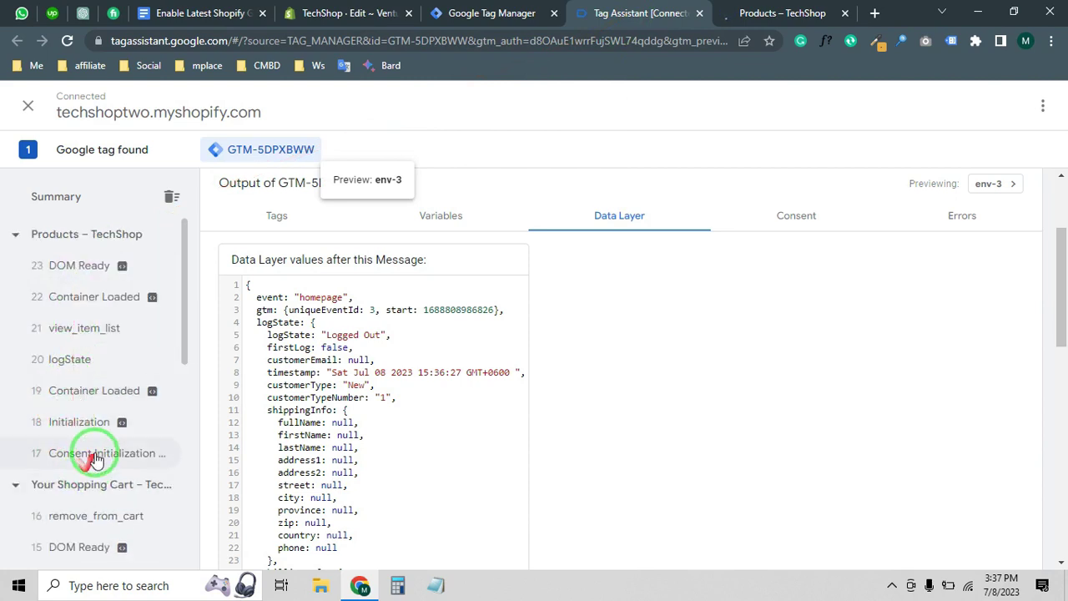
# - Check remove_from_cart data: value 24.64 USD, two sleepwear items at 11.22, highlighting item_name
pyautogui.scroll(-2, 92, 472)
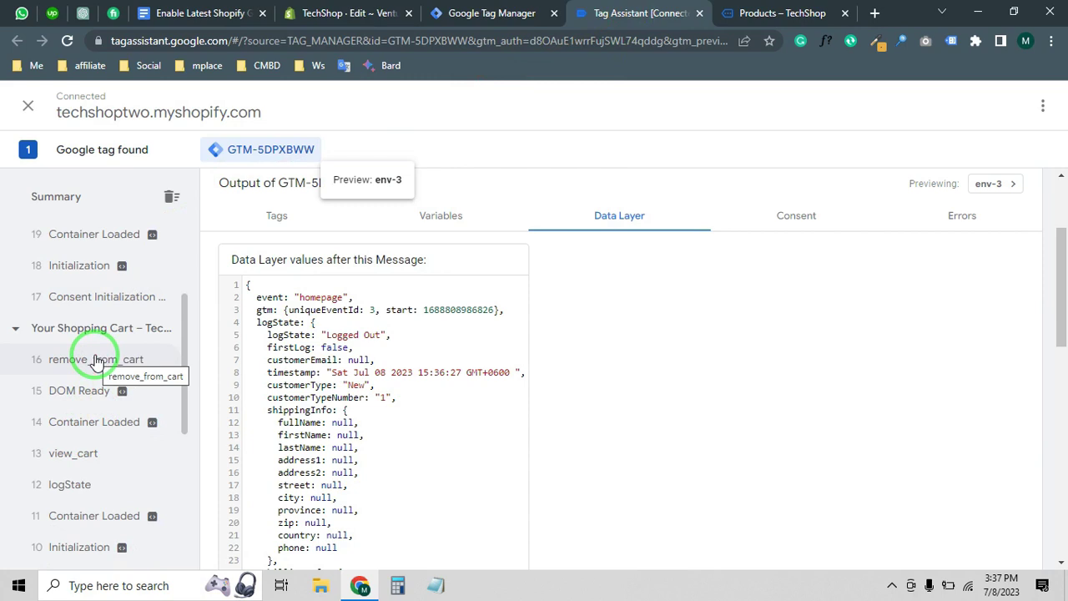
pyautogui.click(95, 359)
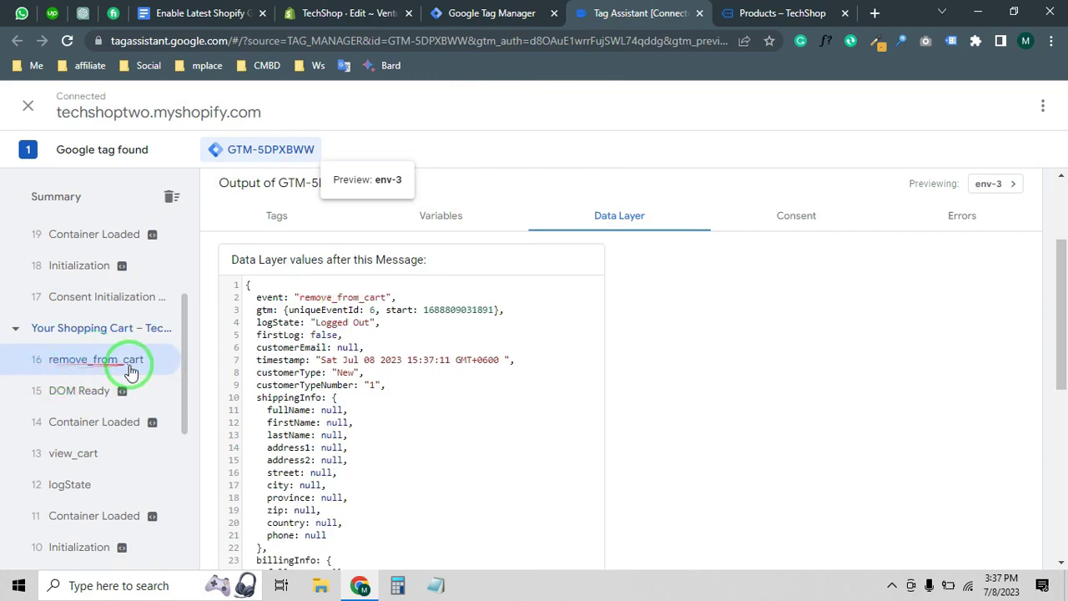
pyautogui.scroll(-3, 357, 425)
pyautogui.scroll(5, 358, 409)
pyautogui.scroll(-5, 364, 393)
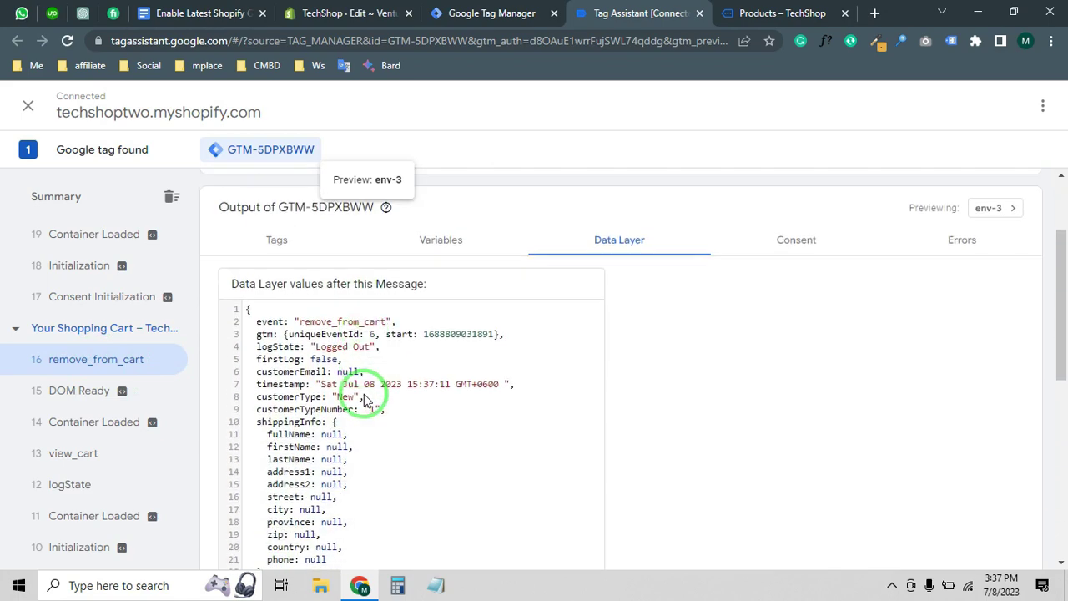
pyautogui.scroll(-3, 364, 394)
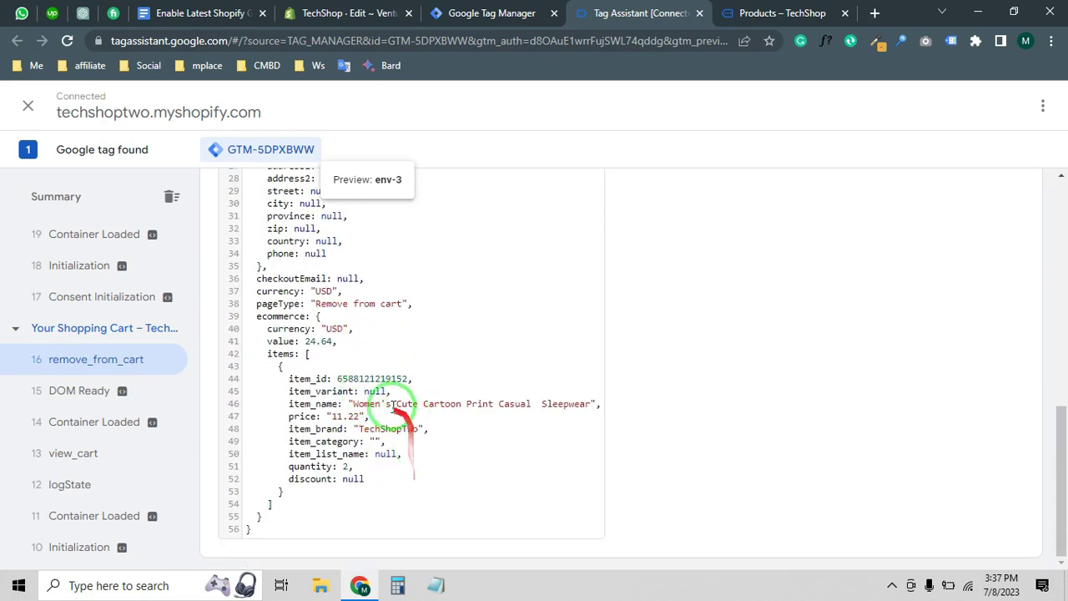
pyautogui.moveTo(416, 407); pyautogui.dragTo(504, 408)
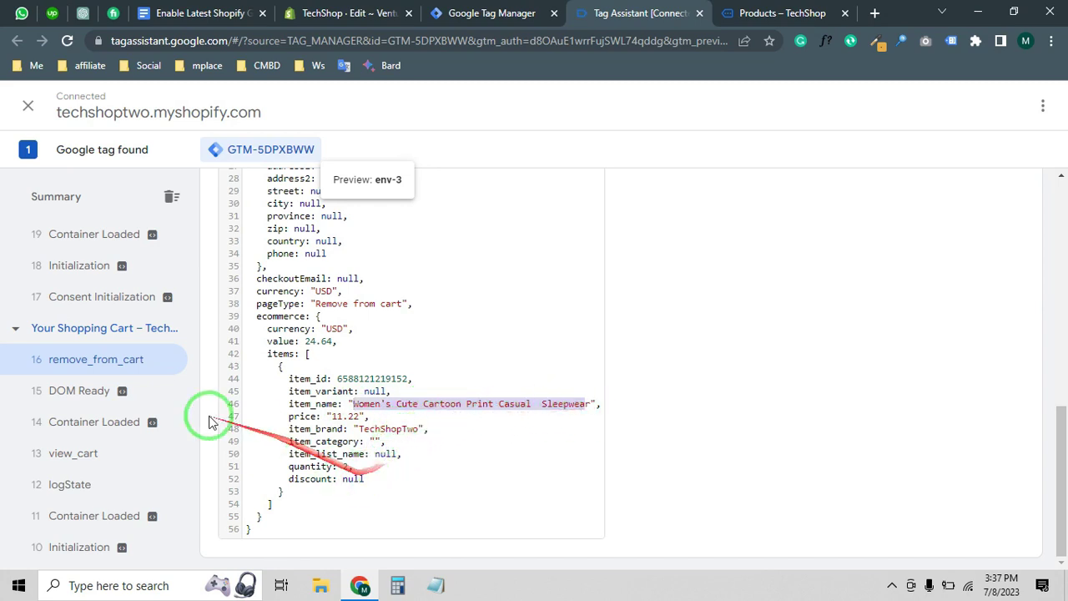
pyautogui.scroll(2, 124, 376)
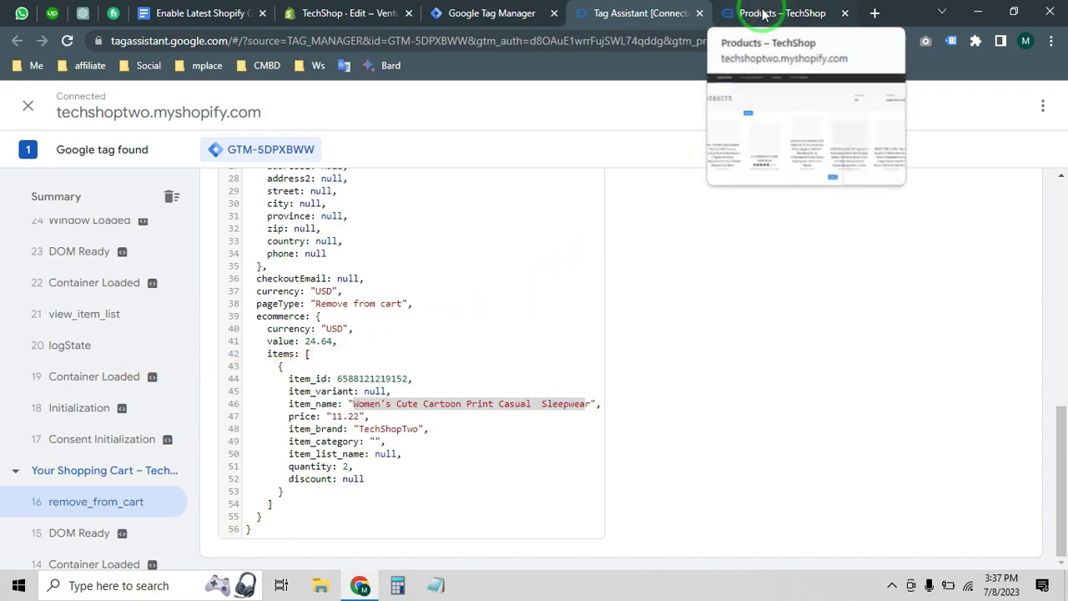
# - Find Baby Teenage Girl Dresses in the products grid and add one to the cart
pyautogui.click(764, 13)
pyautogui.scroll(-6, 577, 370)
pyautogui.scroll(6, 383, 345)
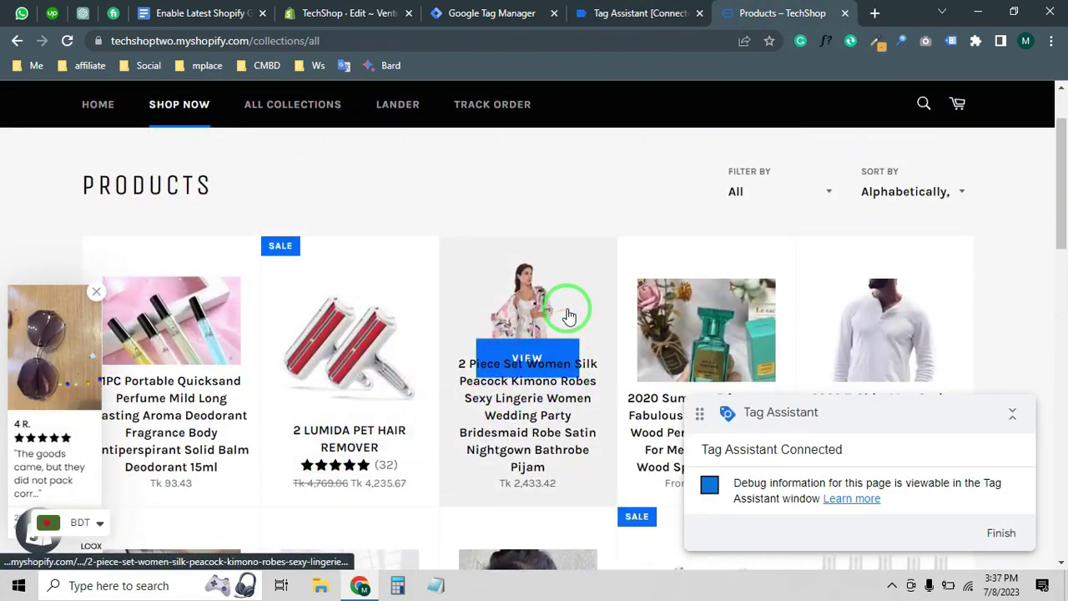
pyautogui.scroll(-10, 569, 316)
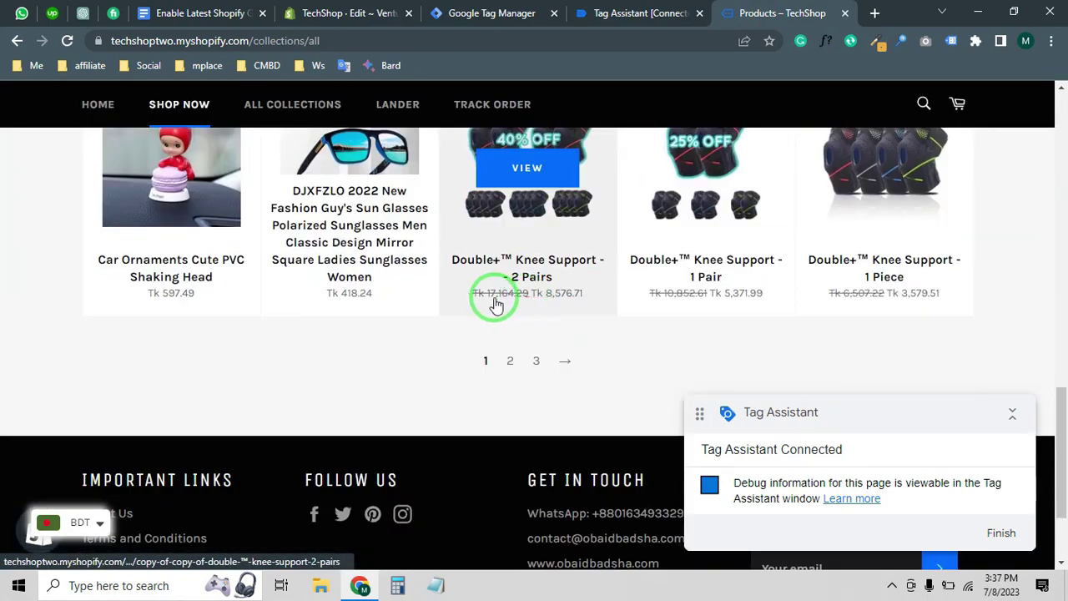
pyautogui.scroll(4, 467, 298)
pyautogui.scroll(-2, 417, 334)
pyautogui.scroll(2, 534, 342)
pyautogui.scroll(2, 801, 298)
pyautogui.scroll(-2, 839, 255)
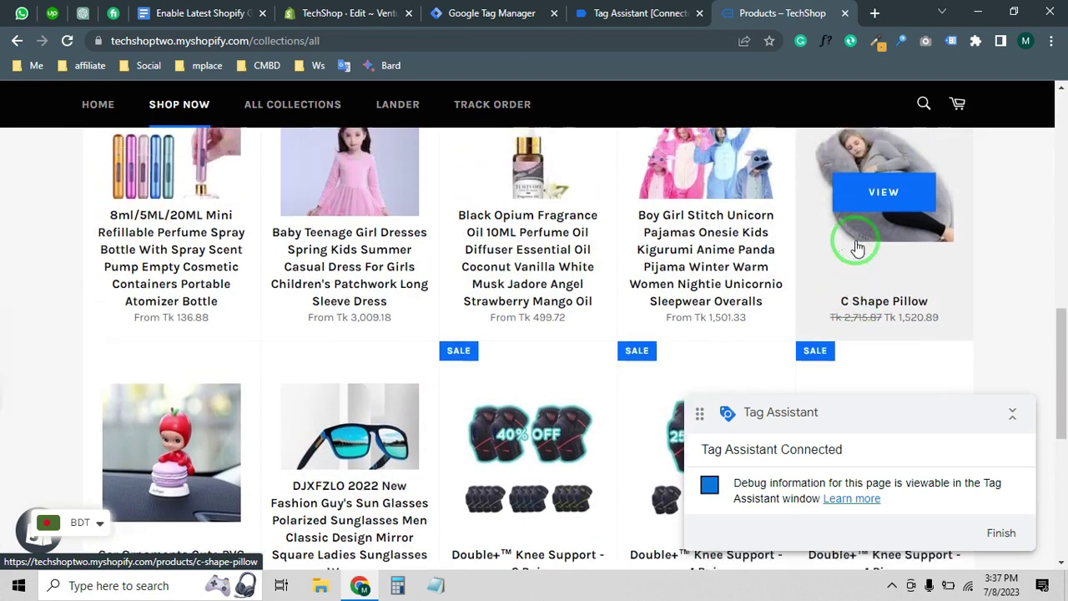
pyautogui.scroll(1, 393, 217)
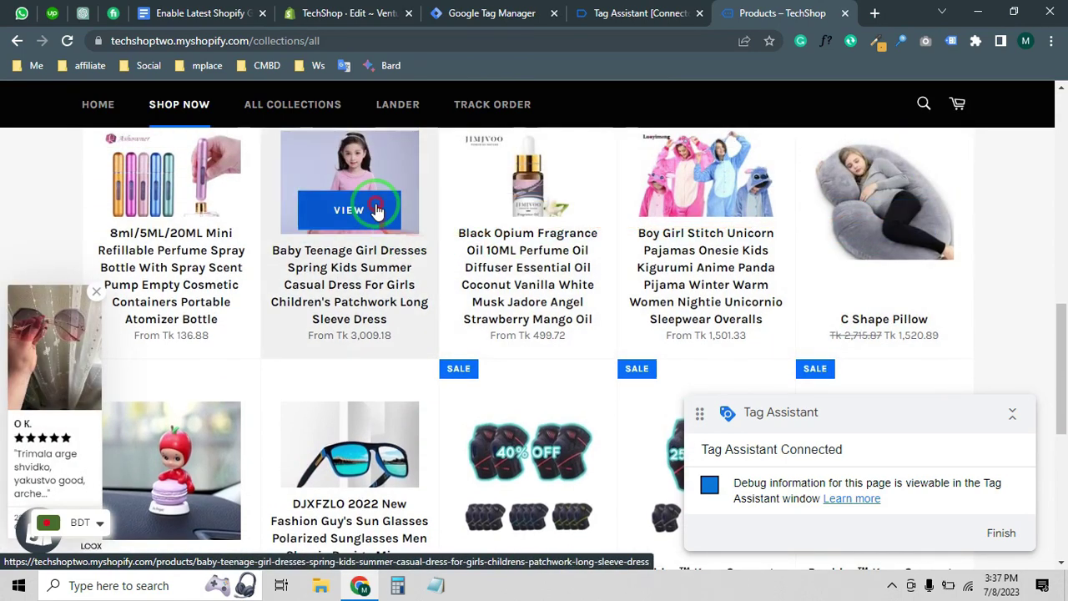
pyautogui.click(378, 210)
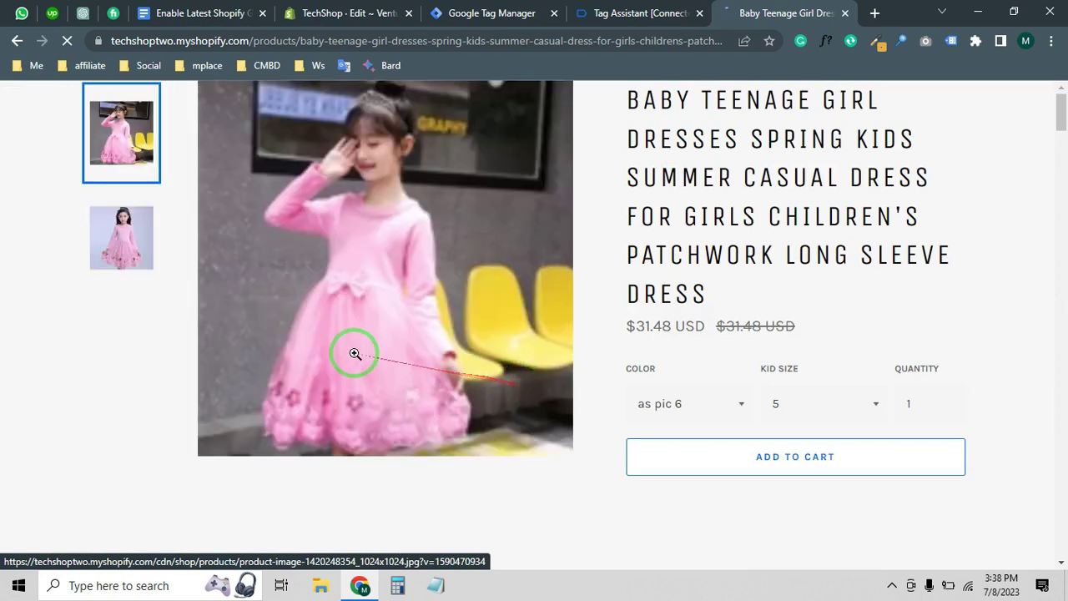
pyautogui.click(810, 465)
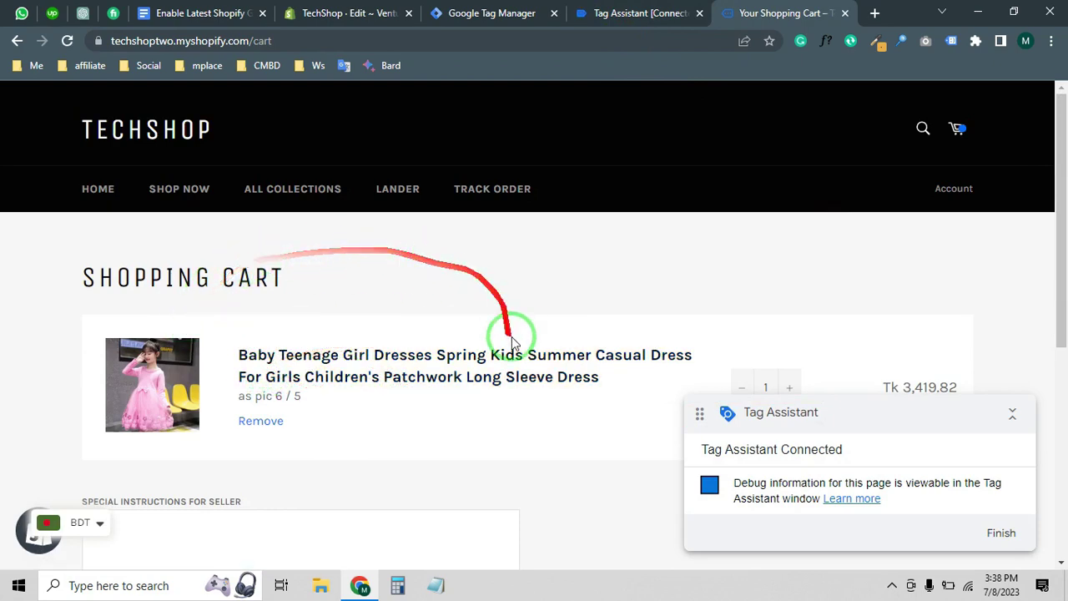
pyautogui.click(644, 13)
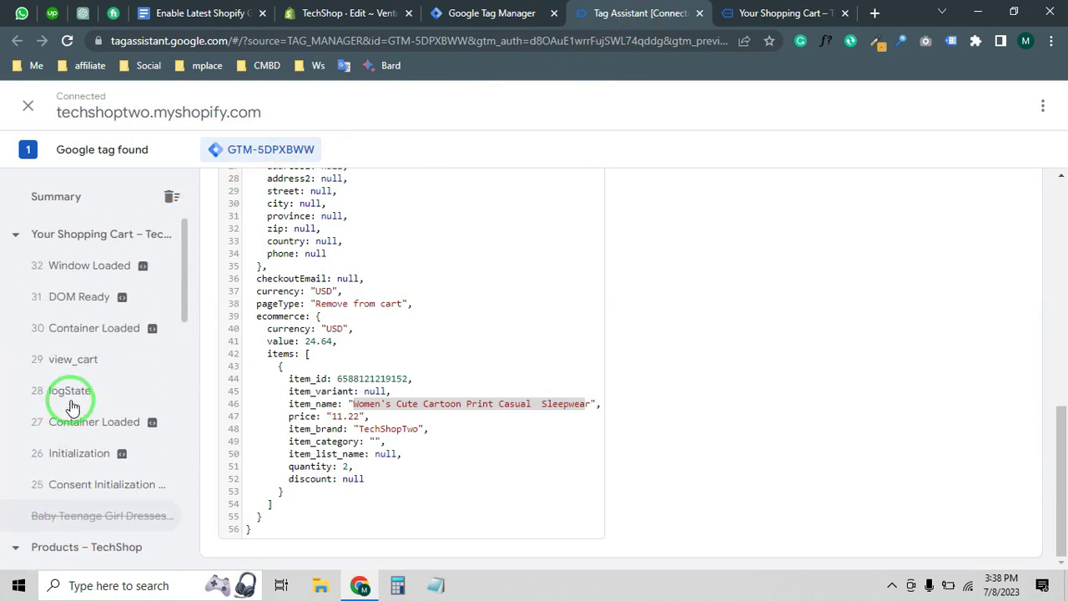
pyautogui.click(781, 13)
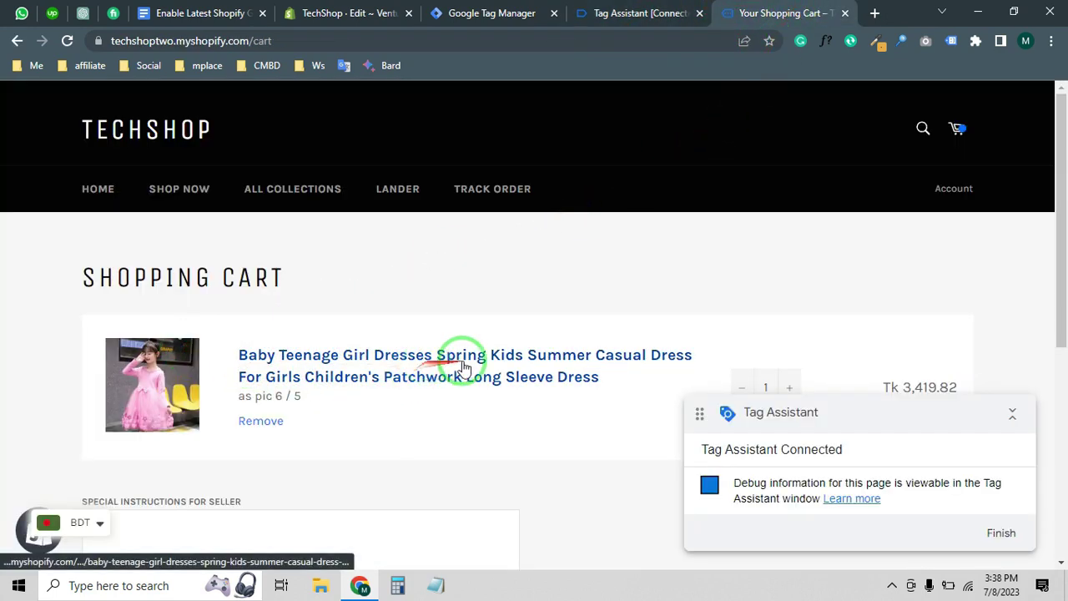
pyautogui.click(644, 13)
pyautogui.click(90, 389)
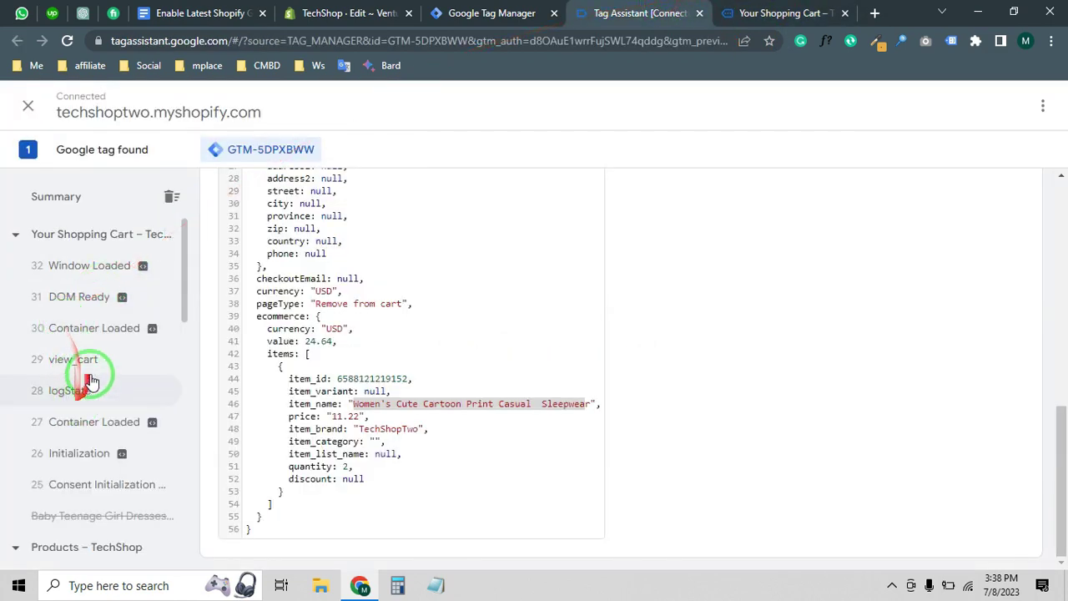
pyautogui.click(90, 366)
pyautogui.scroll(8, 351, 308)
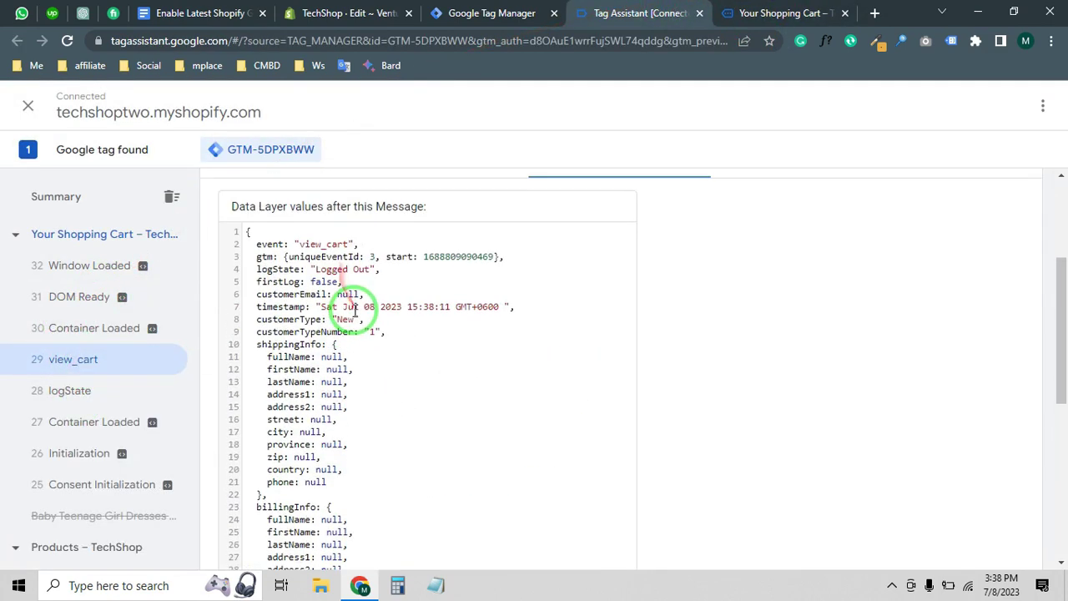
pyautogui.scroll(-2, 458, 448)
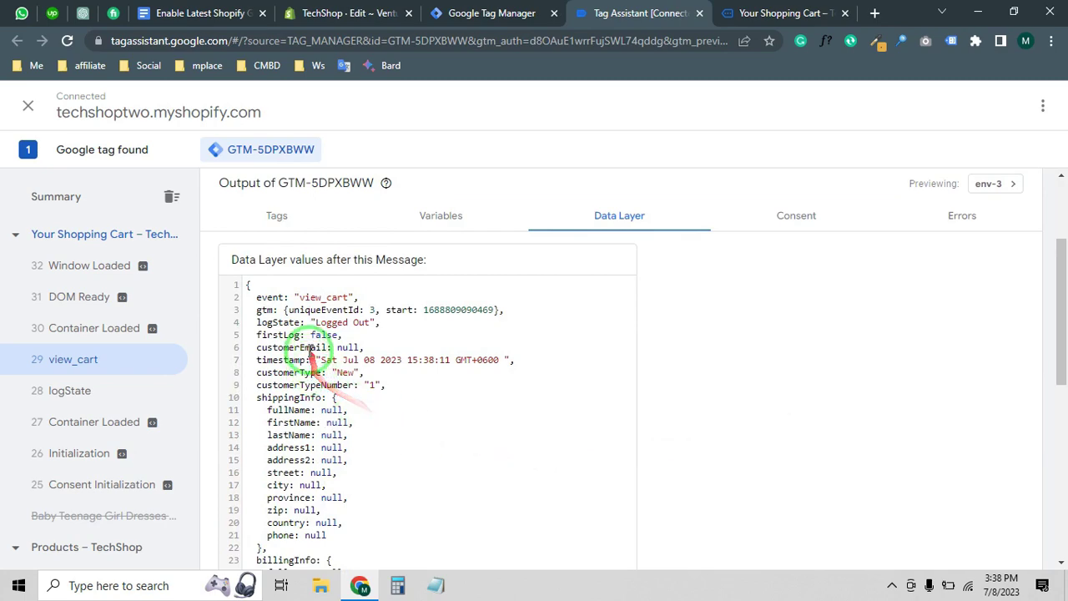
pyautogui.scroll(-6, 375, 469)
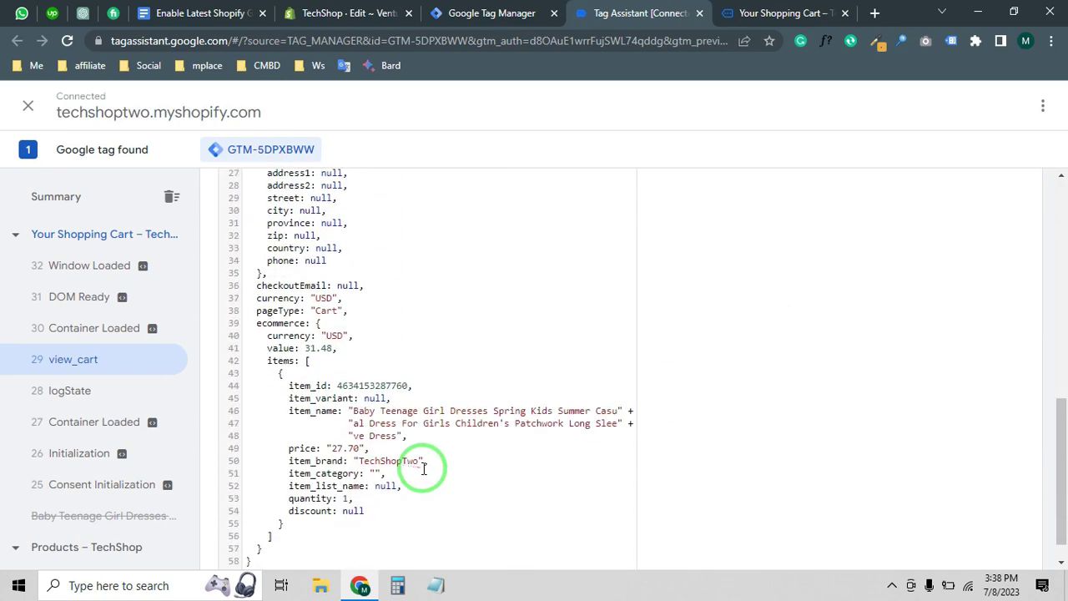
pyautogui.moveTo(421, 416); pyautogui.dragTo(367, 385)
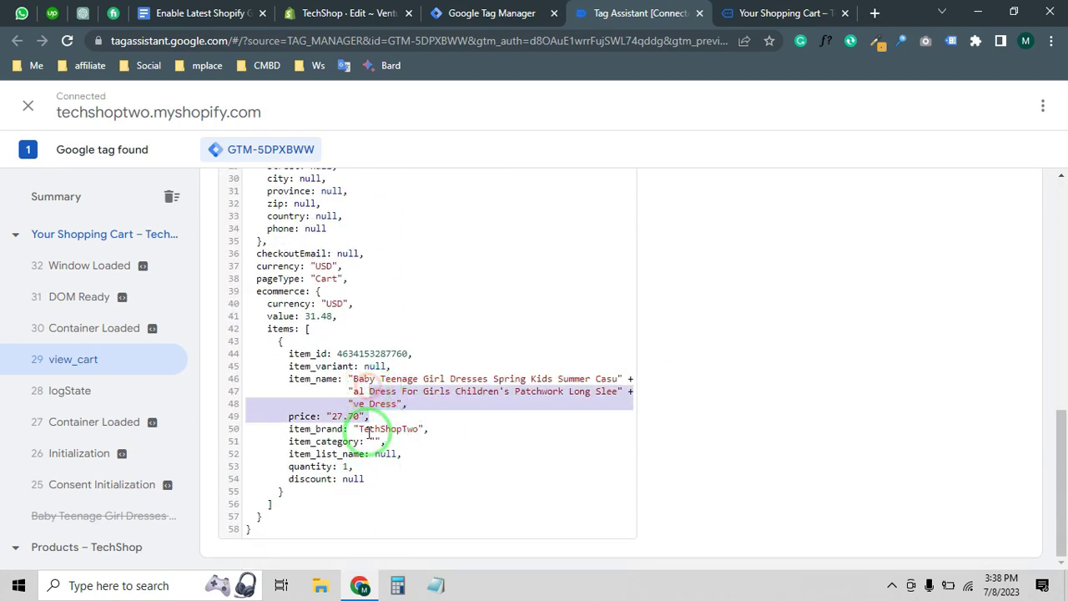
pyautogui.moveTo(427, 428); pyautogui.dragTo(374, 430)
pyautogui.scroll(3, 380, 438)
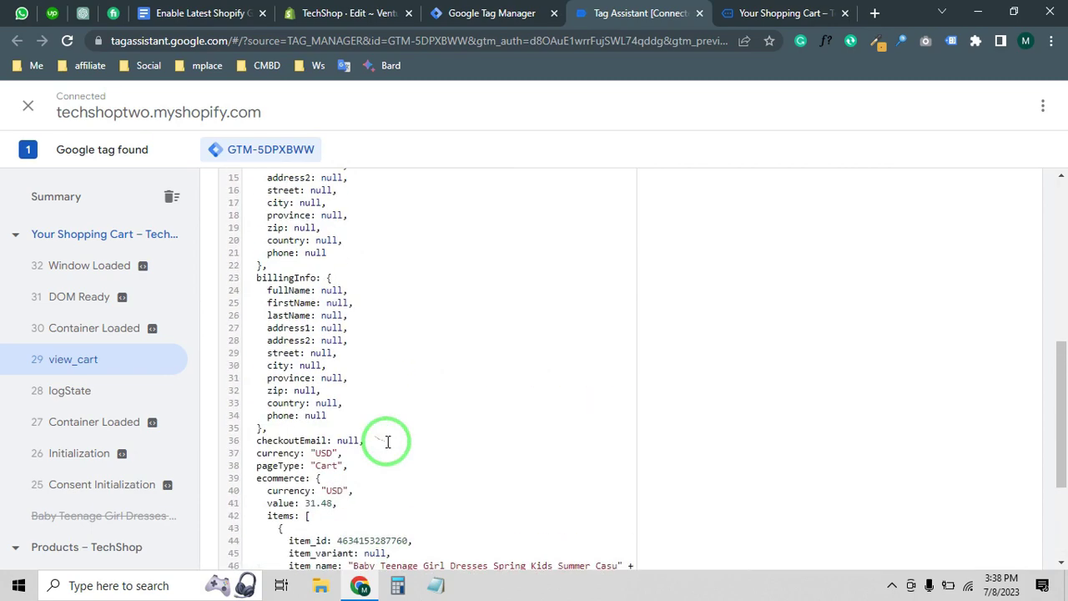
pyautogui.scroll(-2, 386, 442)
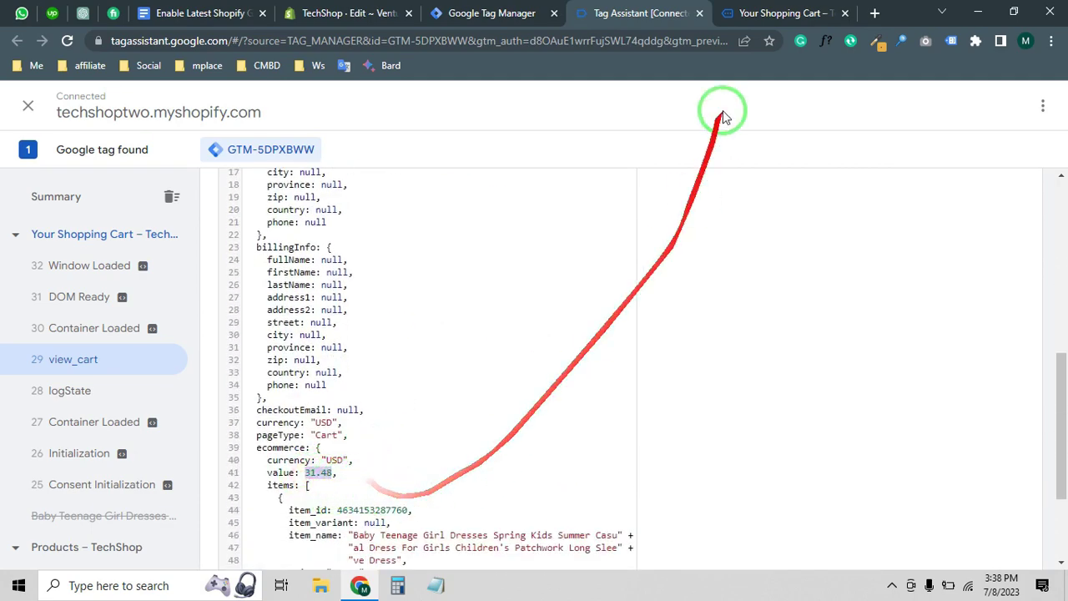
# - Check out the dress from the shopping cart
pyautogui.click(743, 13)
pyautogui.scroll(-3, 567, 251)
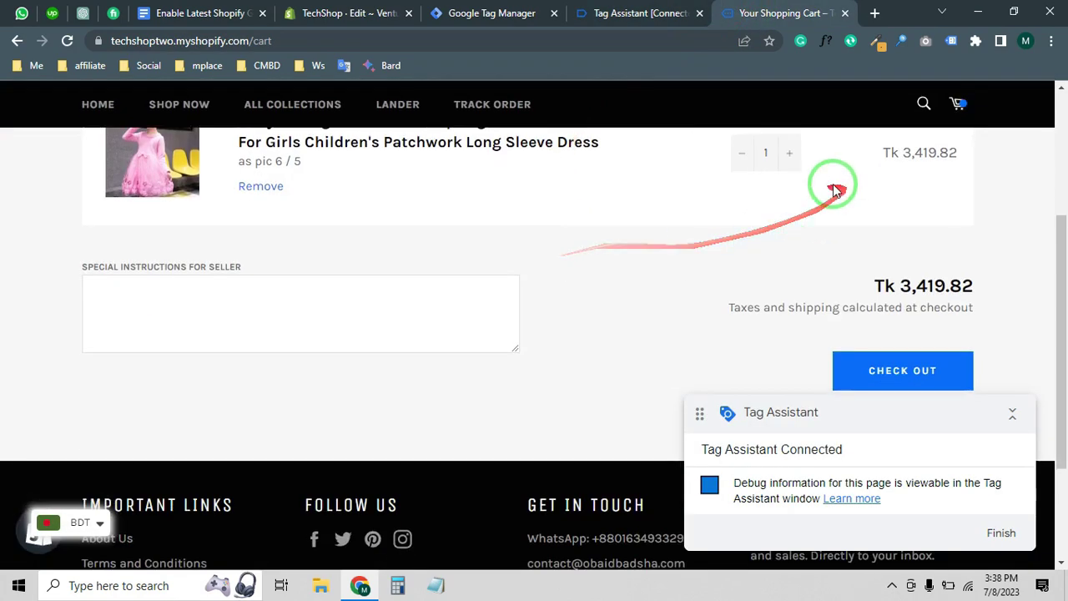
pyautogui.scroll(1, 876, 276)
pyautogui.scroll(-1, 918, 292)
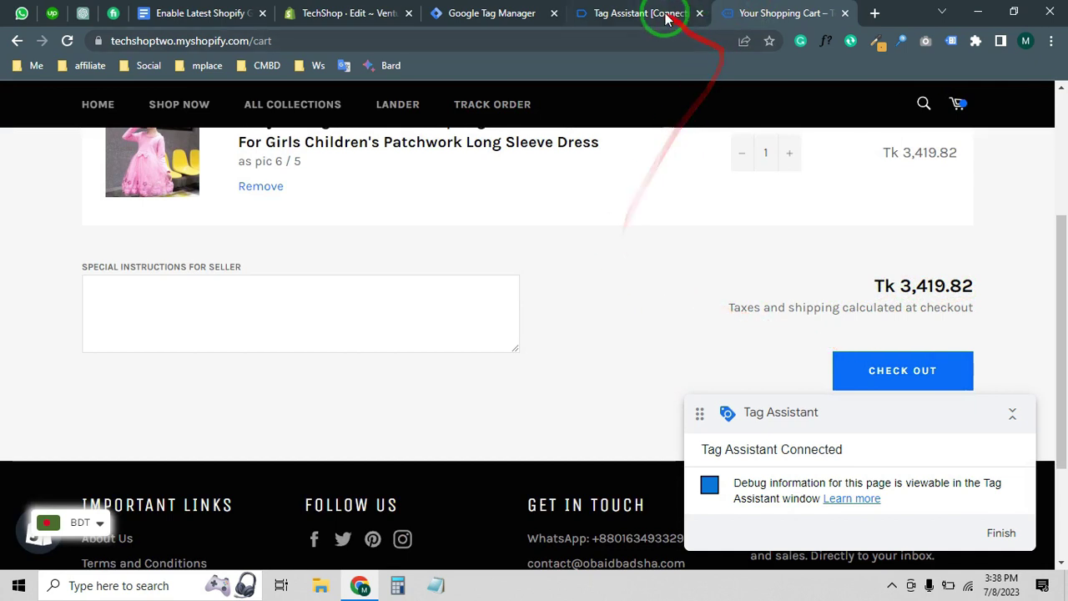
pyautogui.click(897, 375)
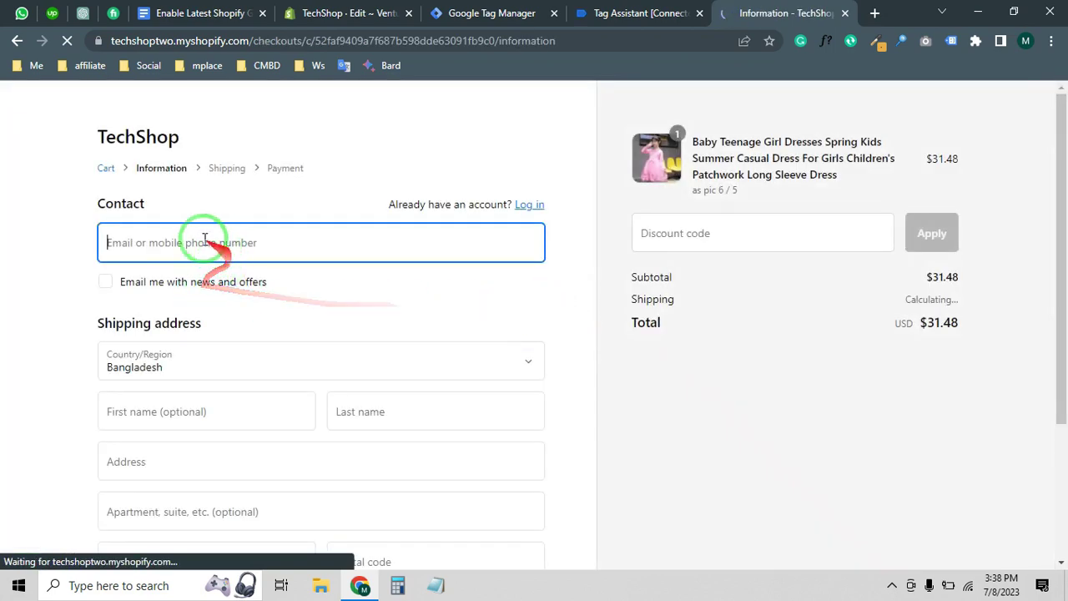
# - Check Tag Assistant for the checkout page, then return to the checkout contact e-mail field
pyautogui.scroll(-1, 193, 242)
pyautogui.click(643, 13)
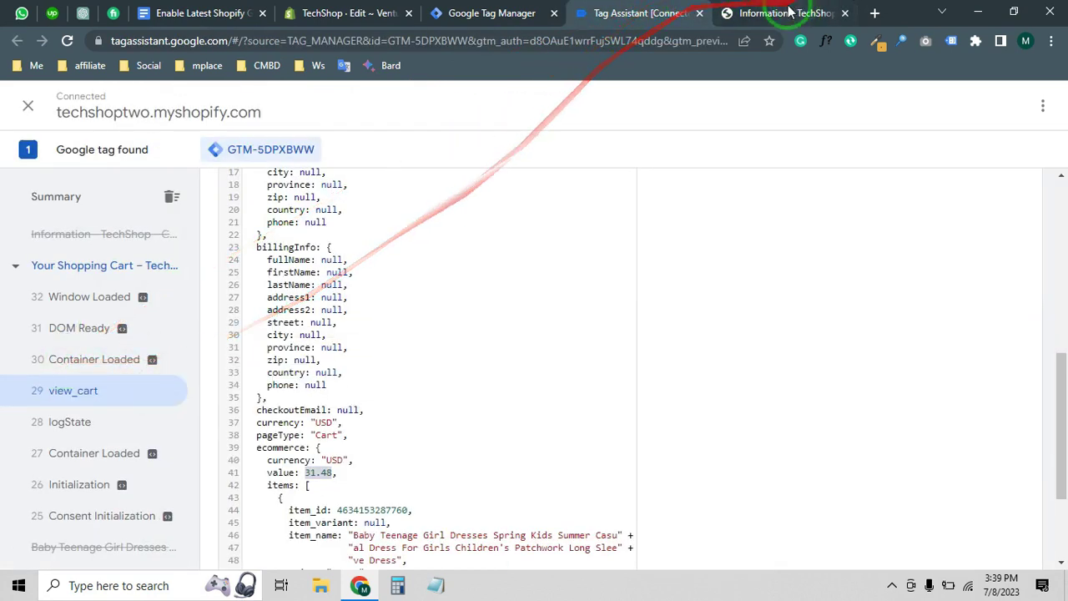
pyautogui.click(747, 13)
pyautogui.click(176, 165)
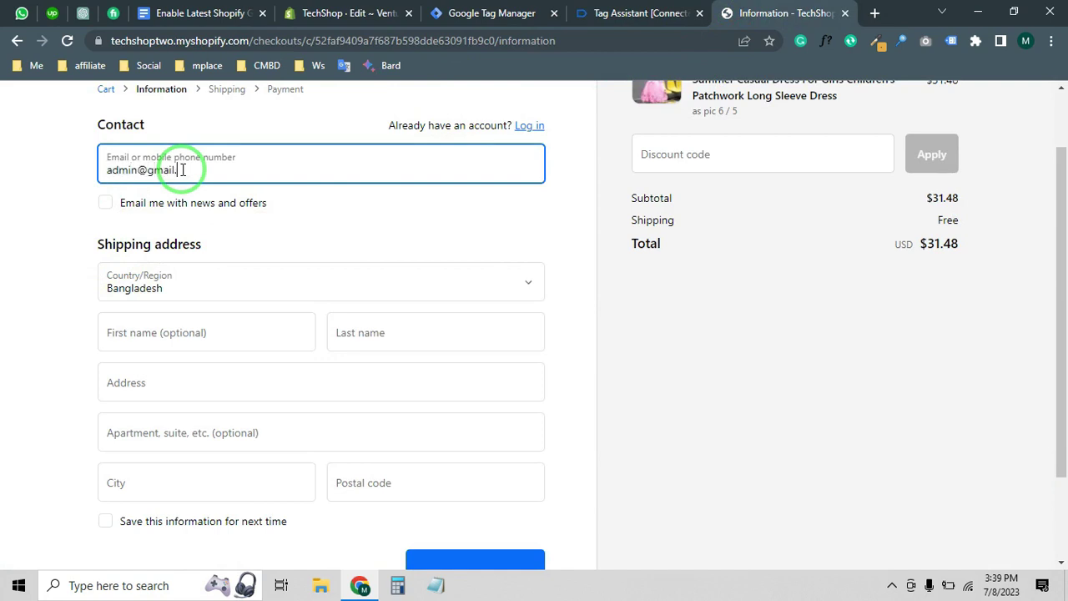
# - Enter the customer's e-mail, first and last name, street address, city and postal code, then continue
pyautogui.click(140, 337)
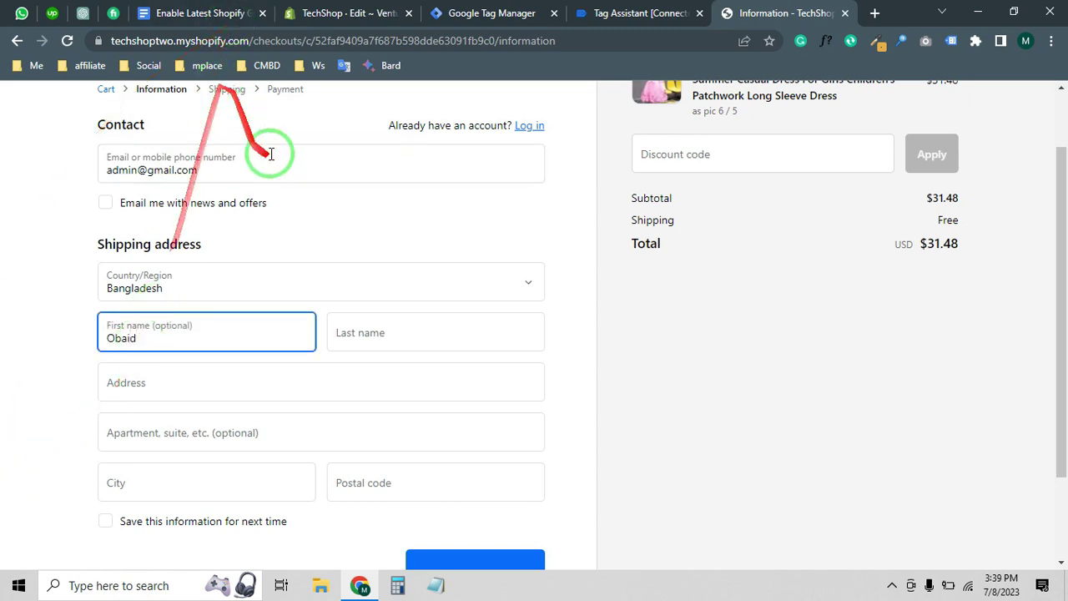
pyautogui.click(352, 331)
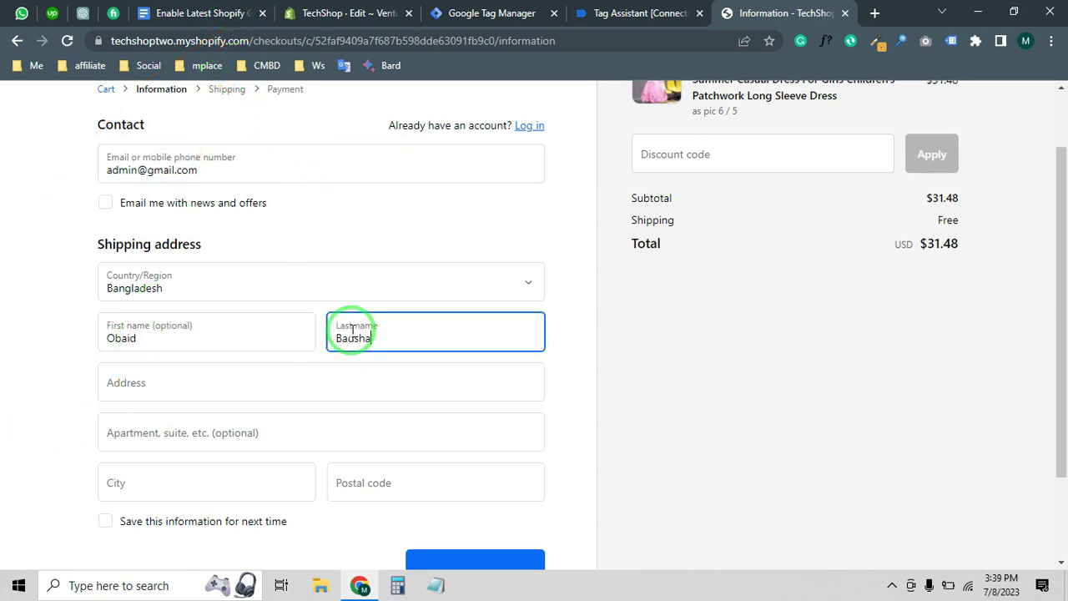
pyautogui.click(183, 383)
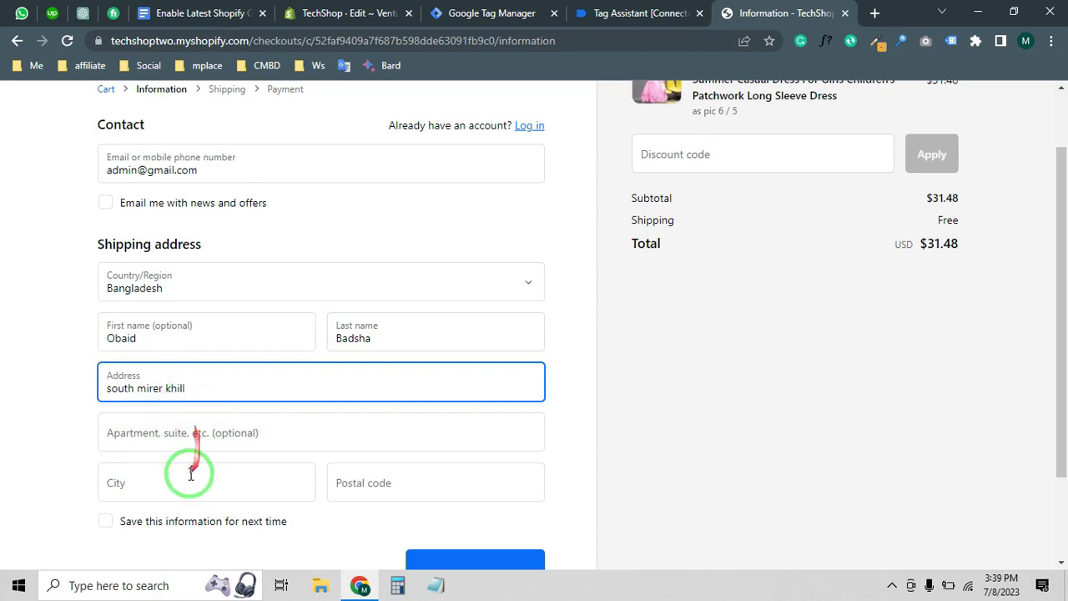
pyautogui.scroll(-2, 196, 470)
pyautogui.click(151, 367)
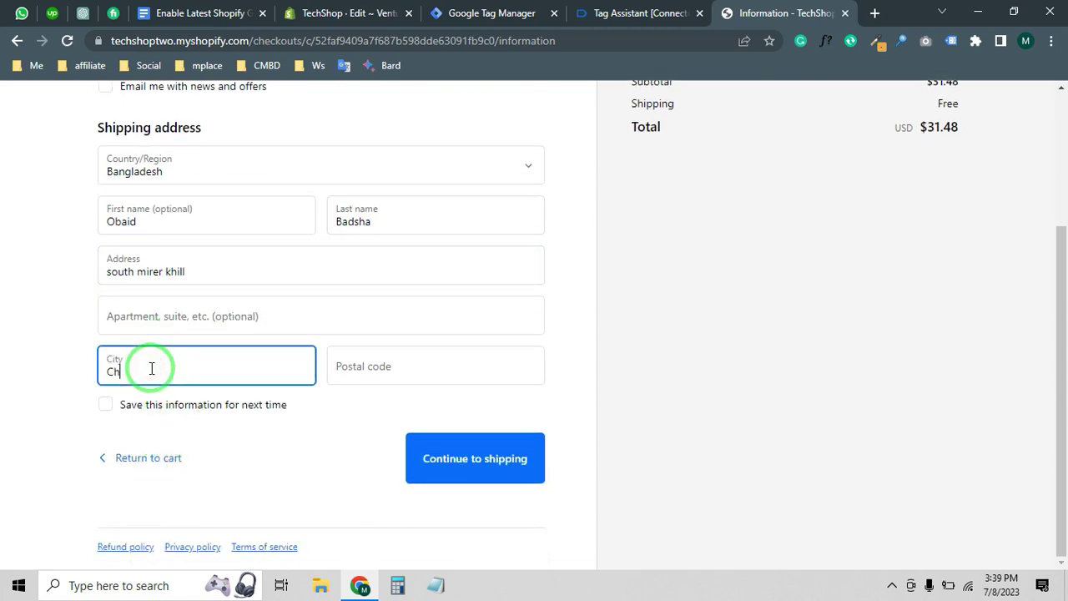
pyautogui.click(389, 369)
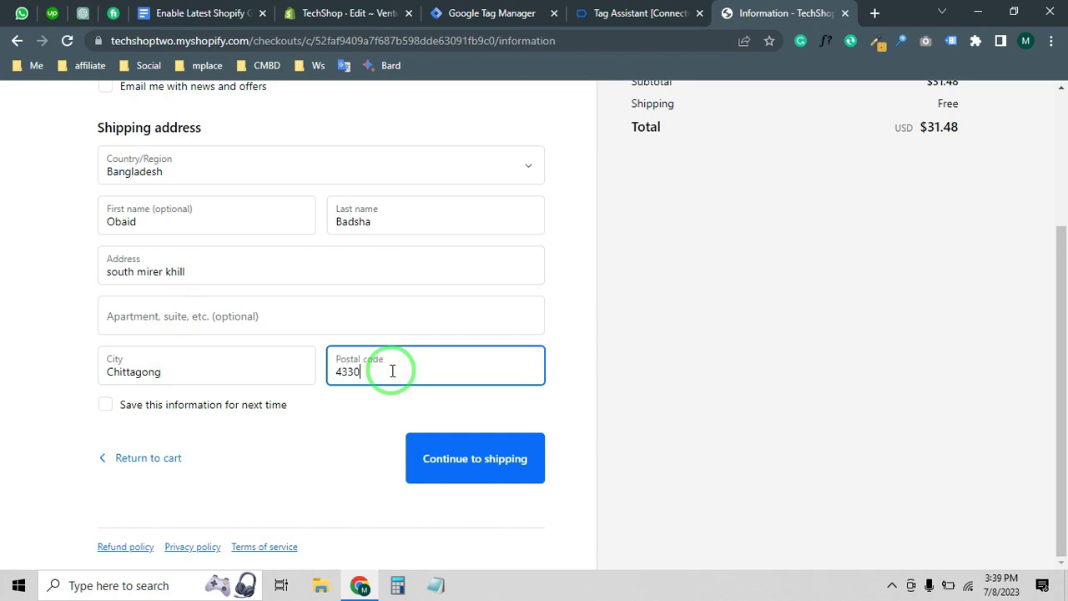
pyautogui.click(464, 459)
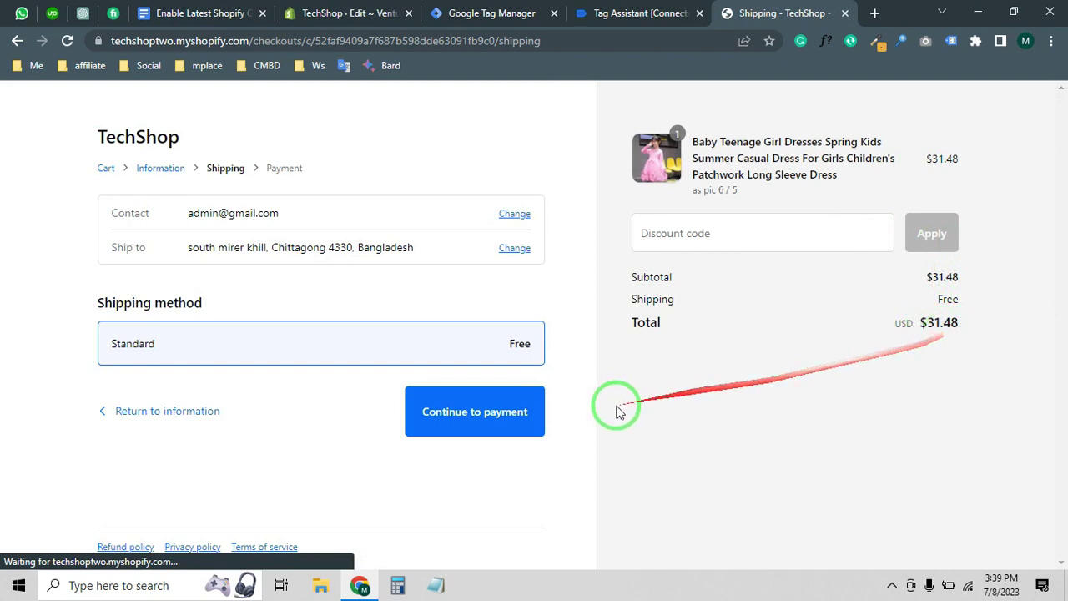
# - Move on to the payment step with free Standard shipping
pyautogui.click(451, 421)
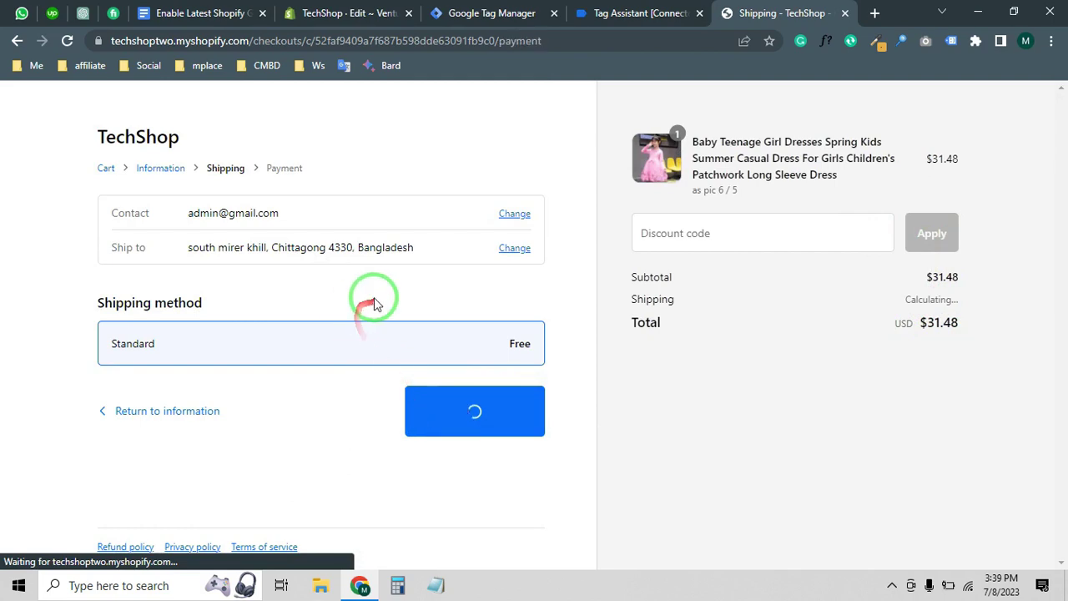
pyautogui.scroll(-5, 358, 376)
pyautogui.scroll(1, 158, 276)
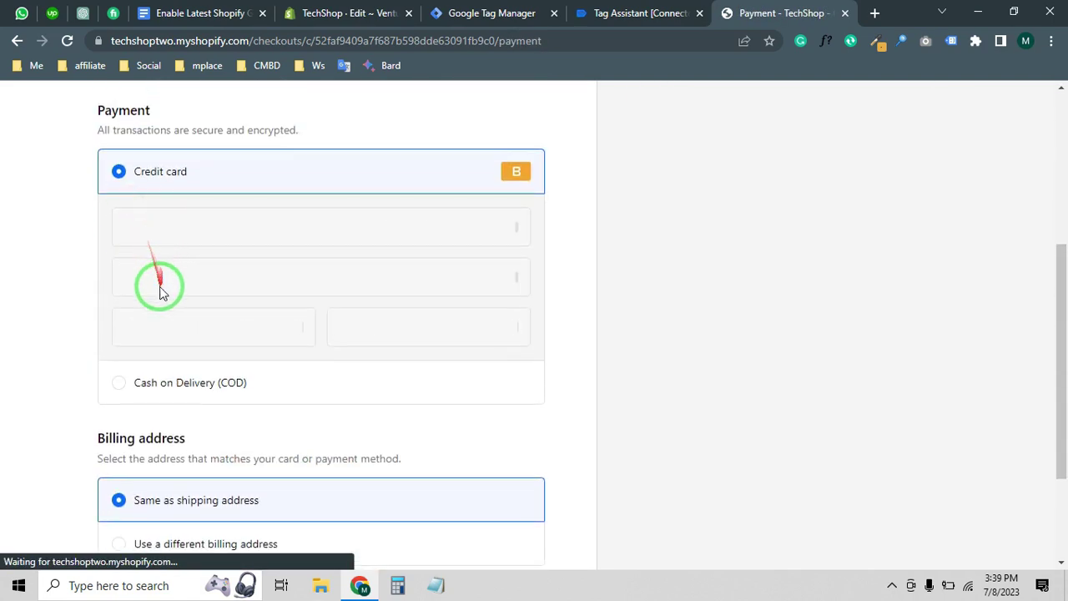
pyautogui.scroll(1, 155, 296)
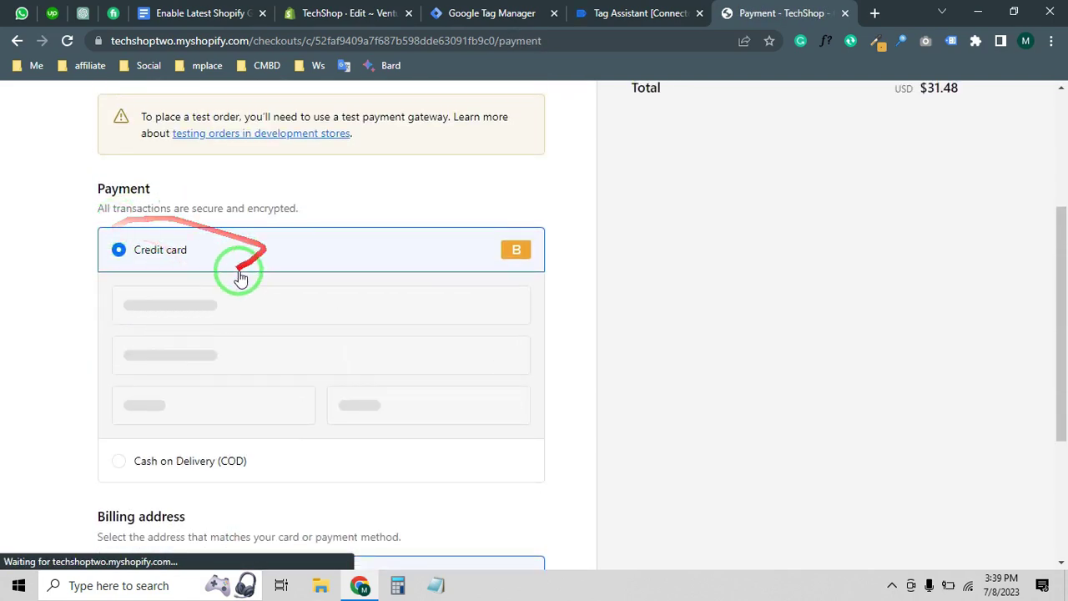
pyautogui.scroll(1, 185, 342)
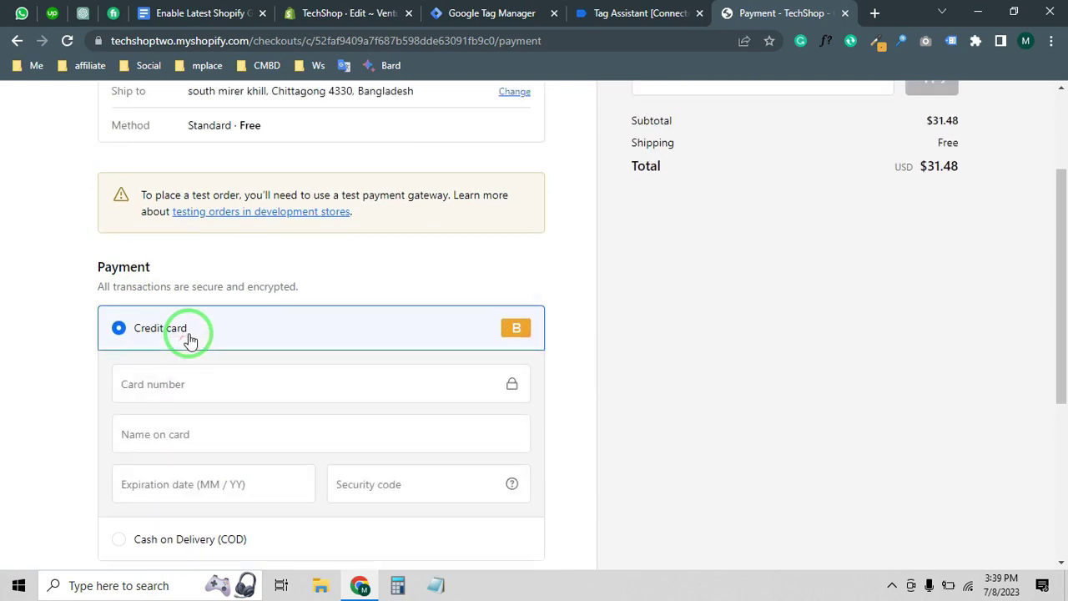
# - Enter the test card number, name on card, expiry 1025 and security code, then pay
pyautogui.click(173, 376)
pyautogui.write('1')
pyautogui.click(135, 432)
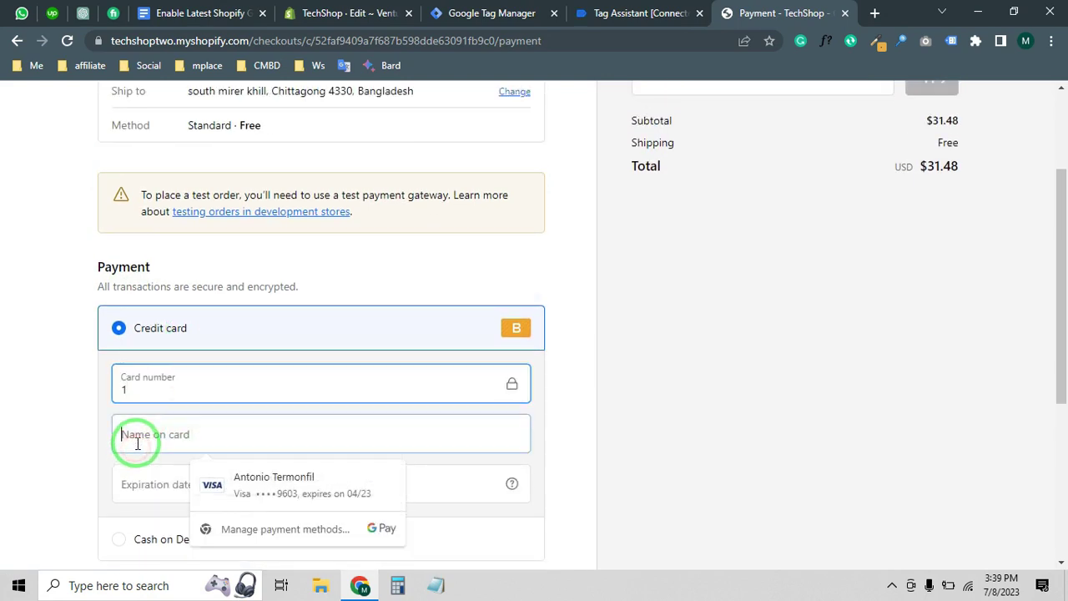
pyautogui.write('Obaid')
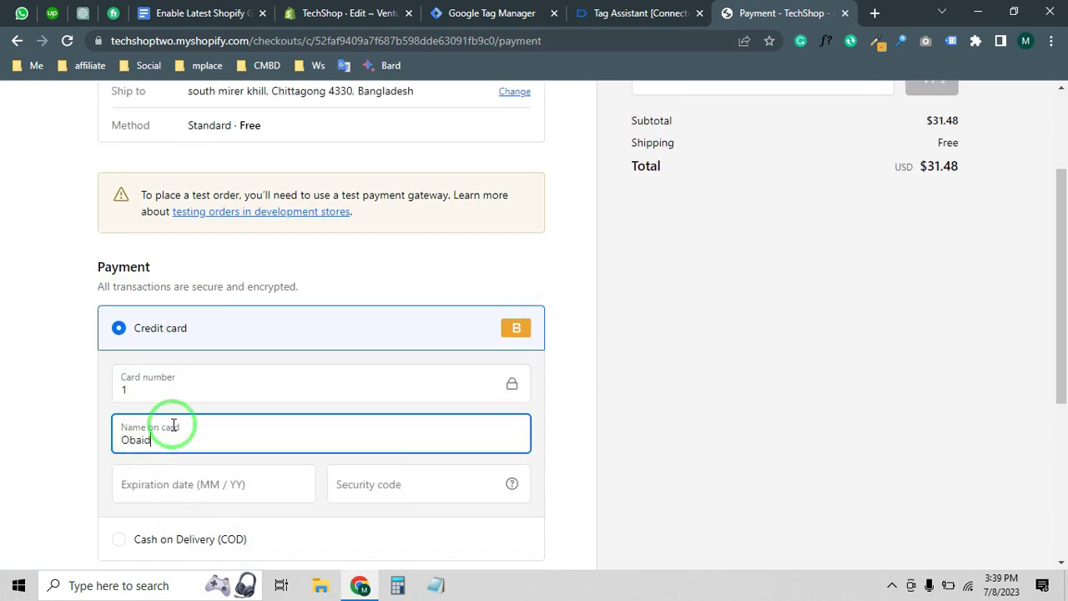
pyautogui.click(155, 489)
pyautogui.write('1025')
pyautogui.click(393, 489)
pyautogui.write('121')
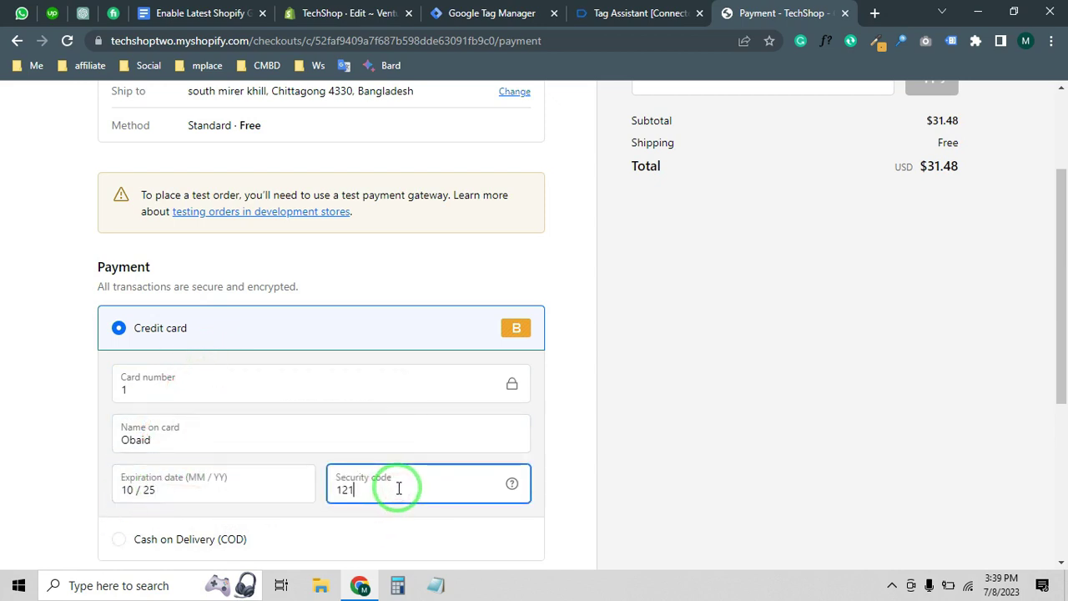
pyautogui.scroll(-4, 392, 489)
pyautogui.click(499, 460)
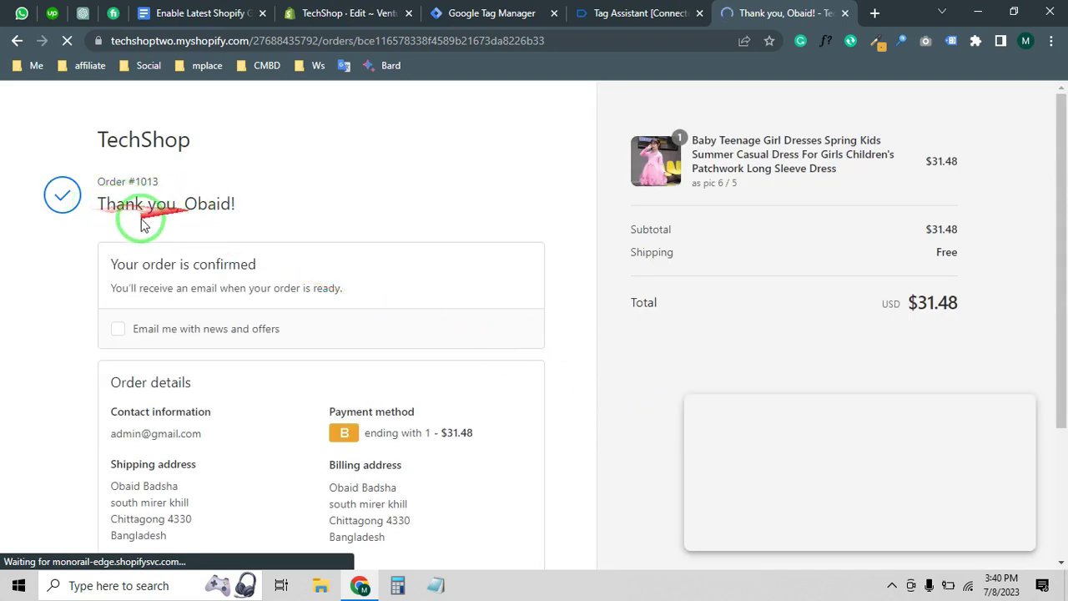
# - On the thank-you page, dismiss the download popup and select the customer's first name in the heading
pyautogui.moveTo(96, 211); pyautogui.dragTo(208, 211)
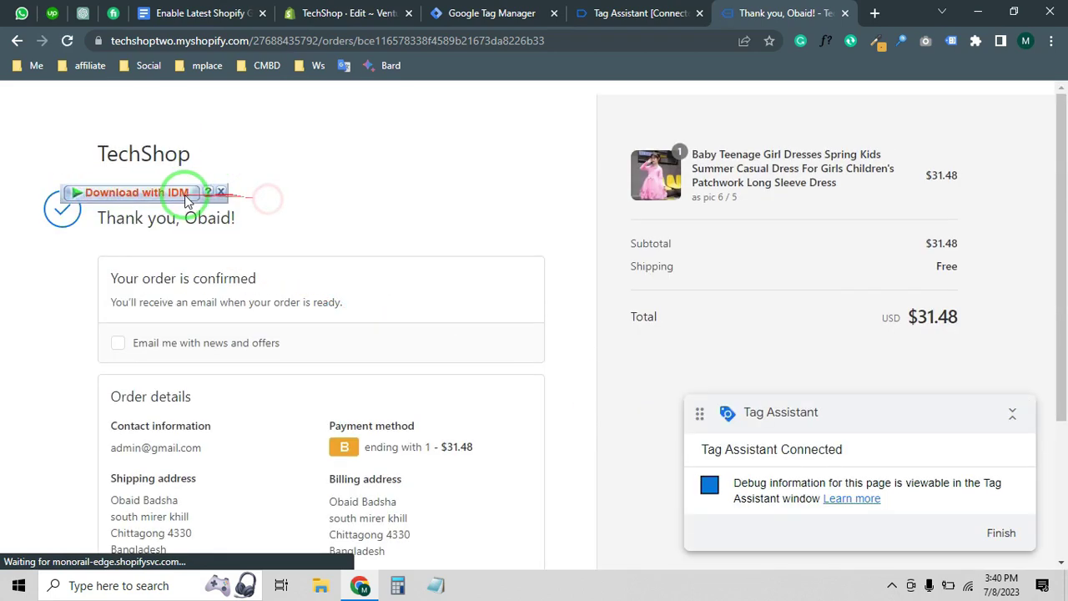
pyautogui.click(221, 197)
pyautogui.doubleClick(244, 217)
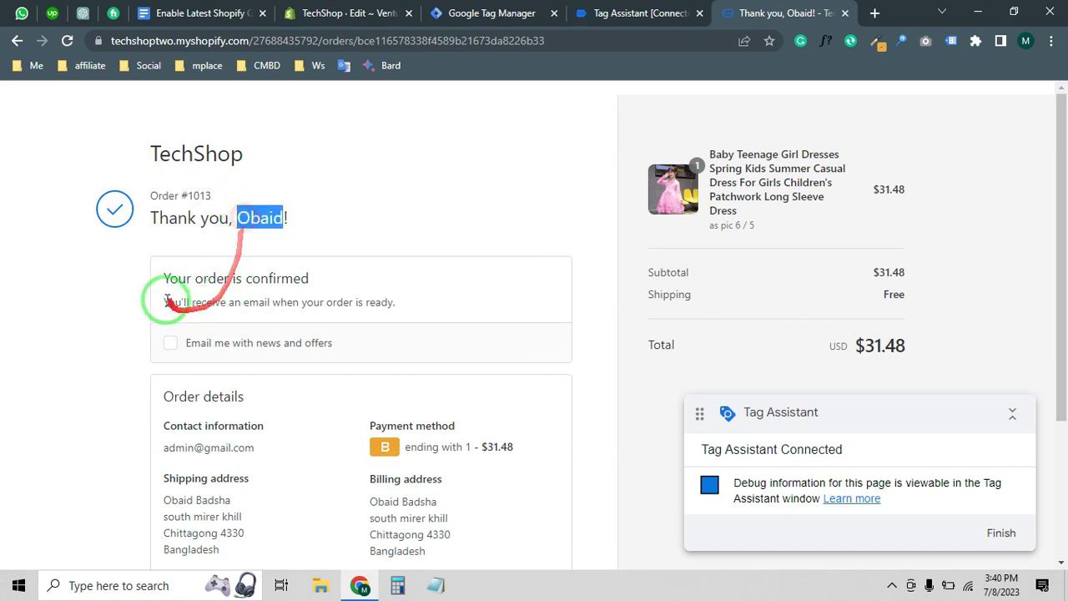
# - Show the Purchase event's Data Layer values in Tag Assistant
pyautogui.click(635, 15)
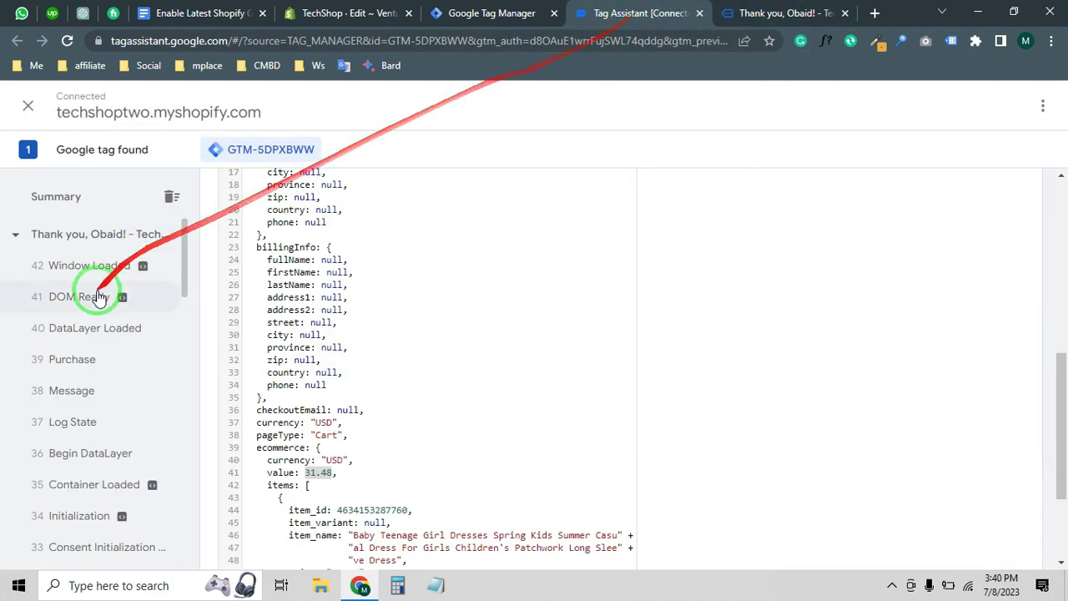
pyautogui.click(79, 359)
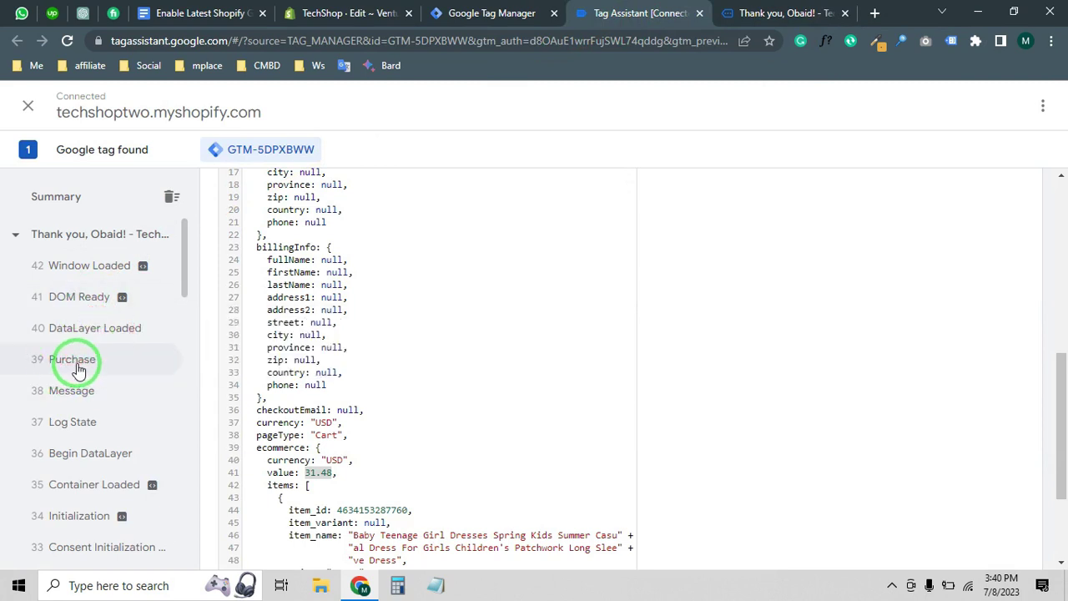
pyautogui.click(70, 366)
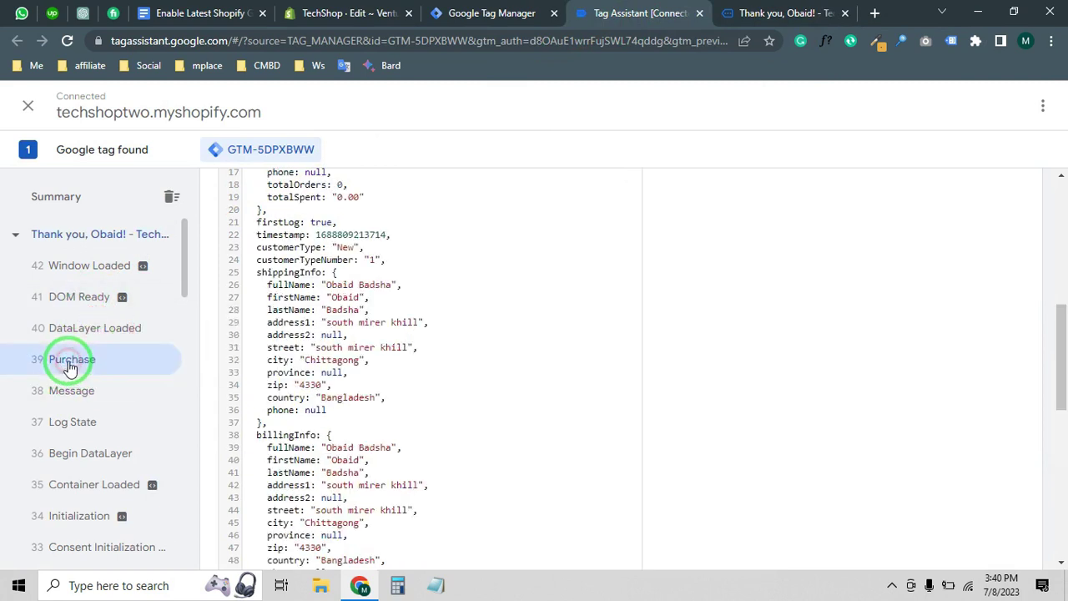
pyautogui.click(618, 377)
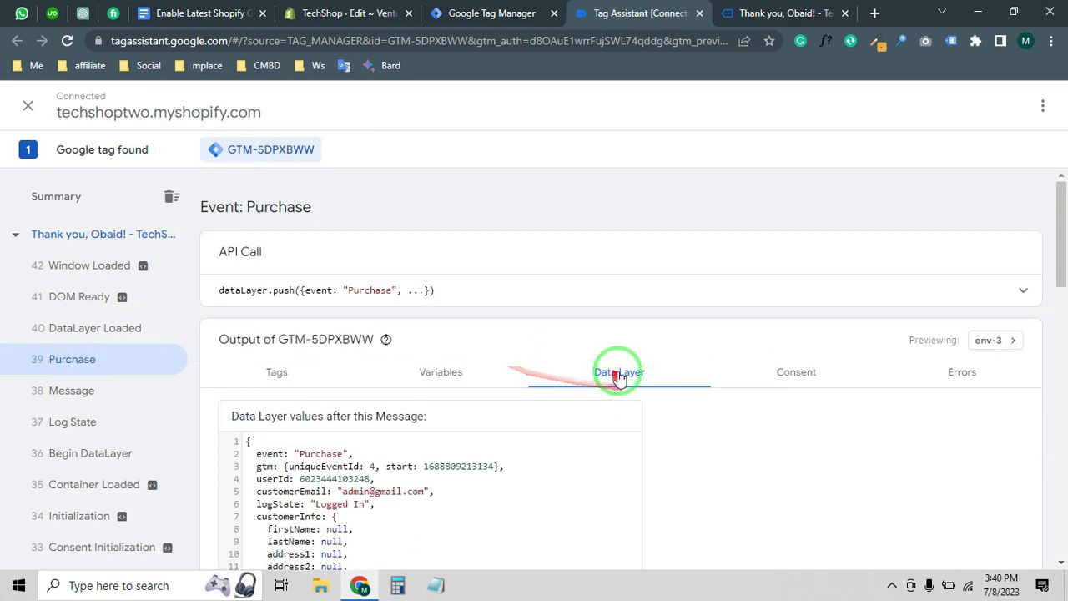
# - Check the Purchase event's shipping name and address values in the data layer
pyautogui.scroll(-2, 632, 382)
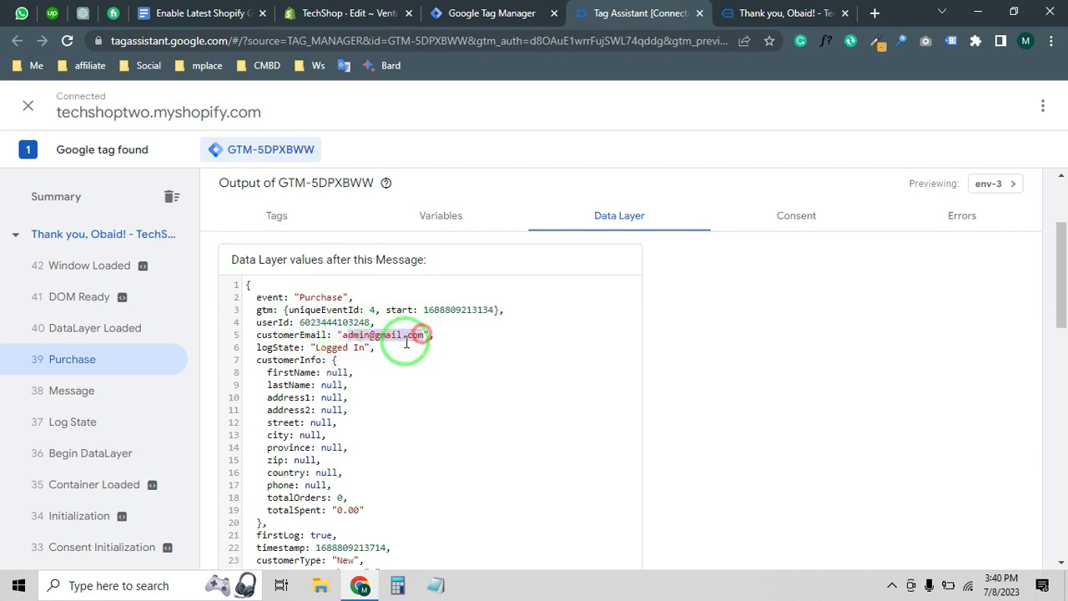
pyautogui.scroll(-4, 294, 344)
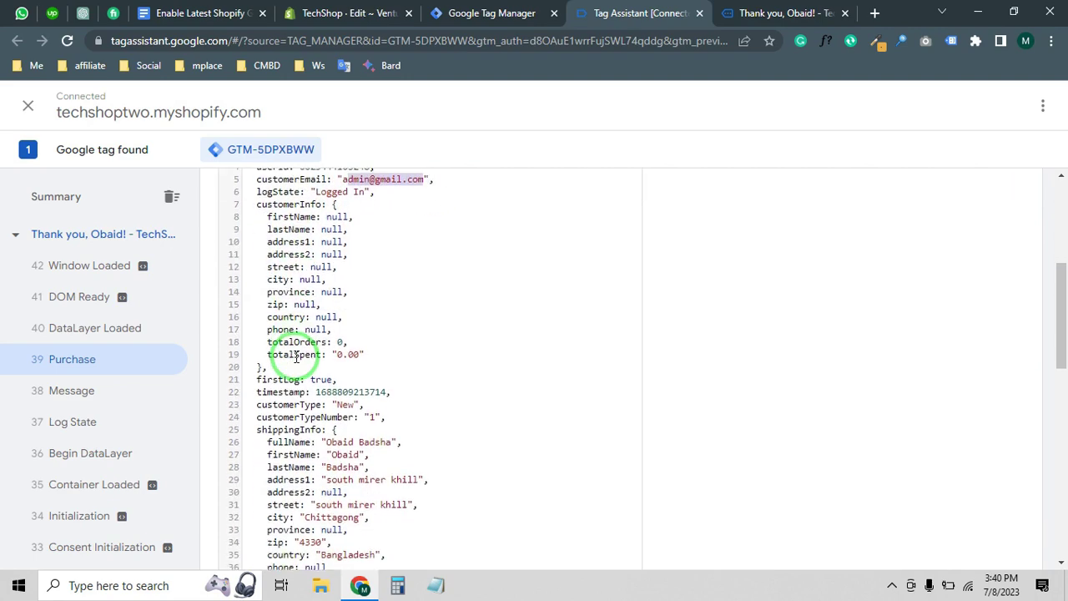
pyautogui.moveTo(328, 291); pyautogui.dragTo(350, 363)
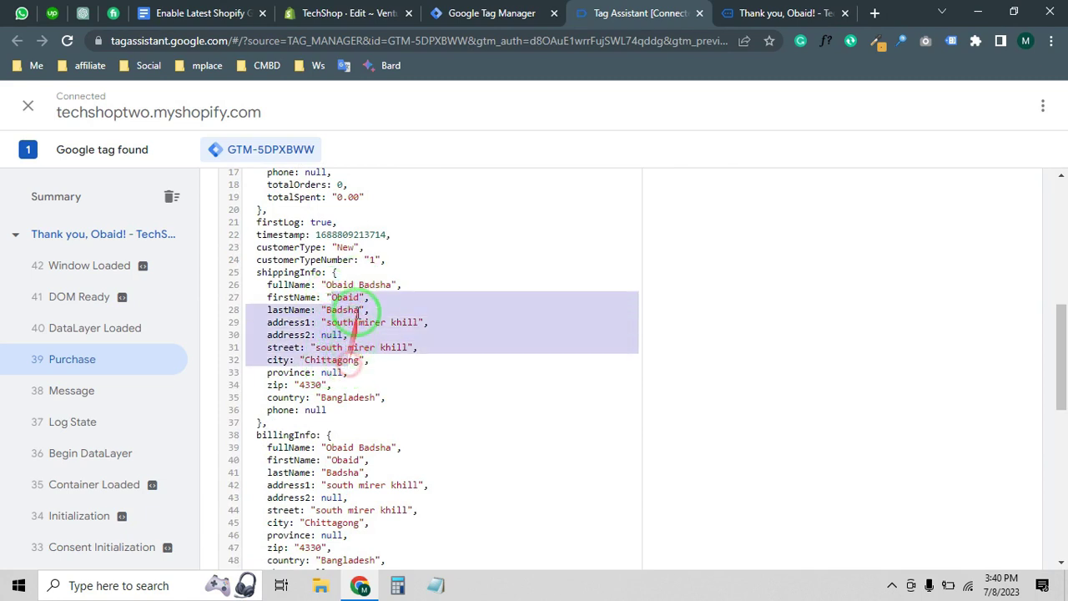
pyautogui.click(331, 285)
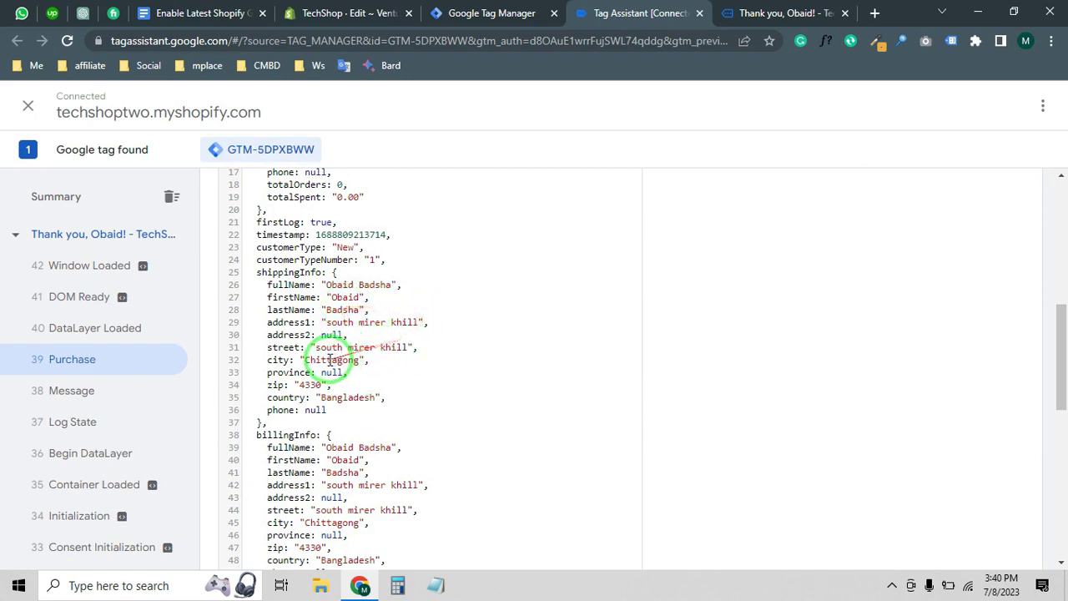
# - Review the product name and item values further down the Purchase data layer
pyautogui.scroll(-3, 318, 347)
pyautogui.scroll(-2, 351, 349)
pyautogui.scroll(-3, 360, 299)
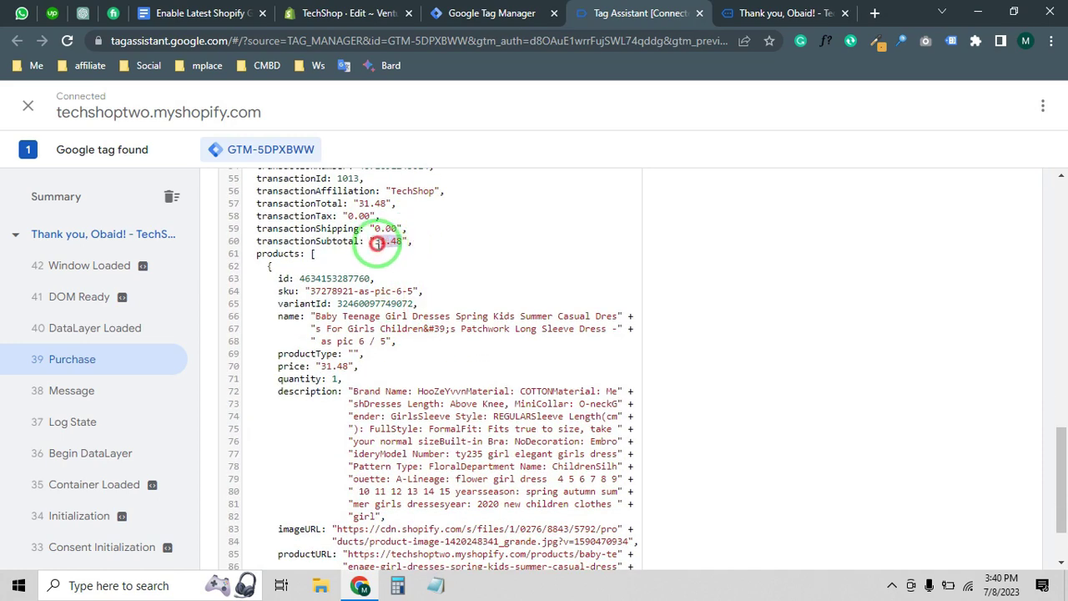
pyautogui.scroll(-2, 371, 313)
pyautogui.moveTo(364, 275); pyautogui.dragTo(318, 236)
pyautogui.scroll(-1, 407, 336)
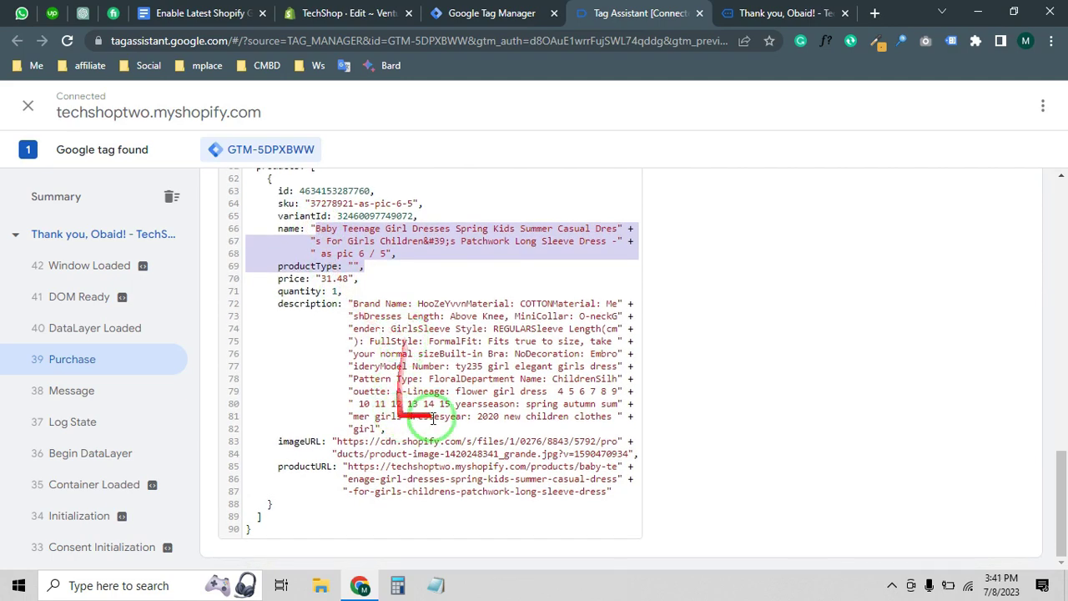
pyautogui.click(393, 439)
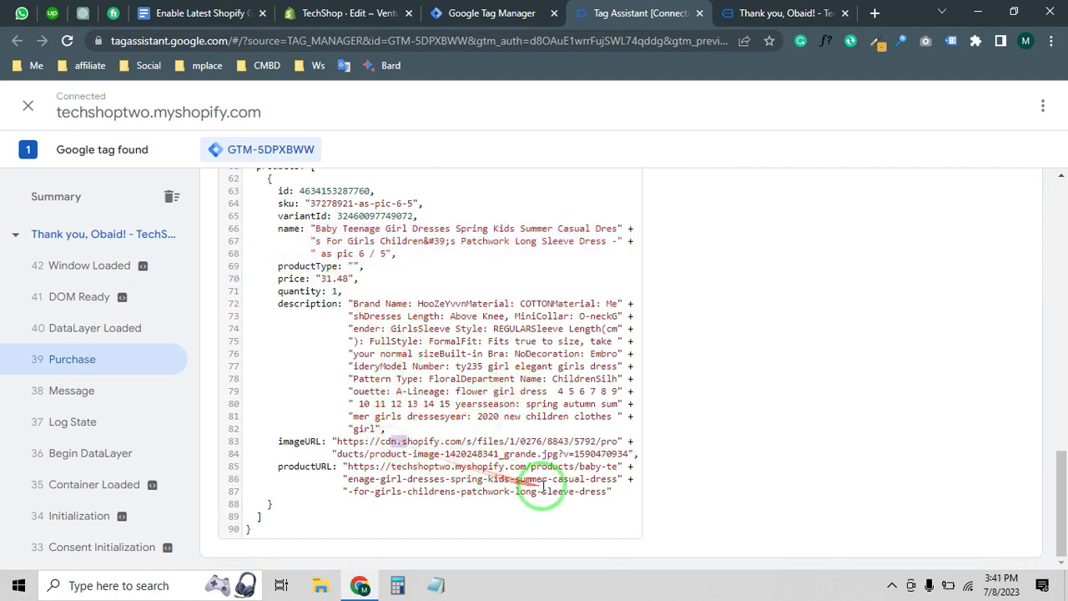
pyautogui.scroll(2, 489, 424)
pyautogui.moveTo(489, 425); pyautogui.dragTo(453, 392)
pyautogui.scroll(10, 410, 375)
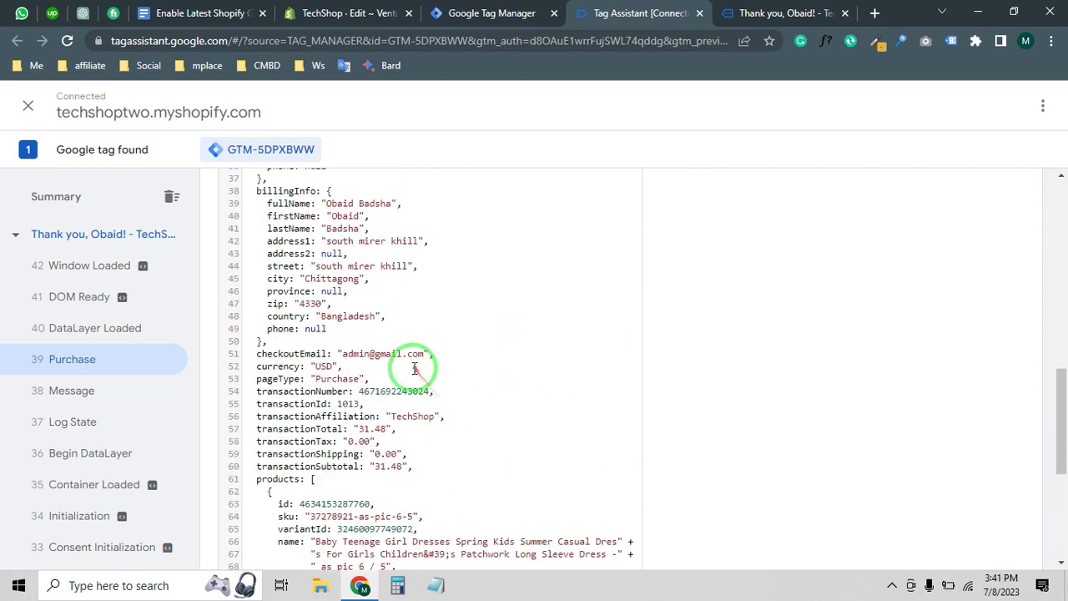
pyautogui.scroll(3, 402, 369)
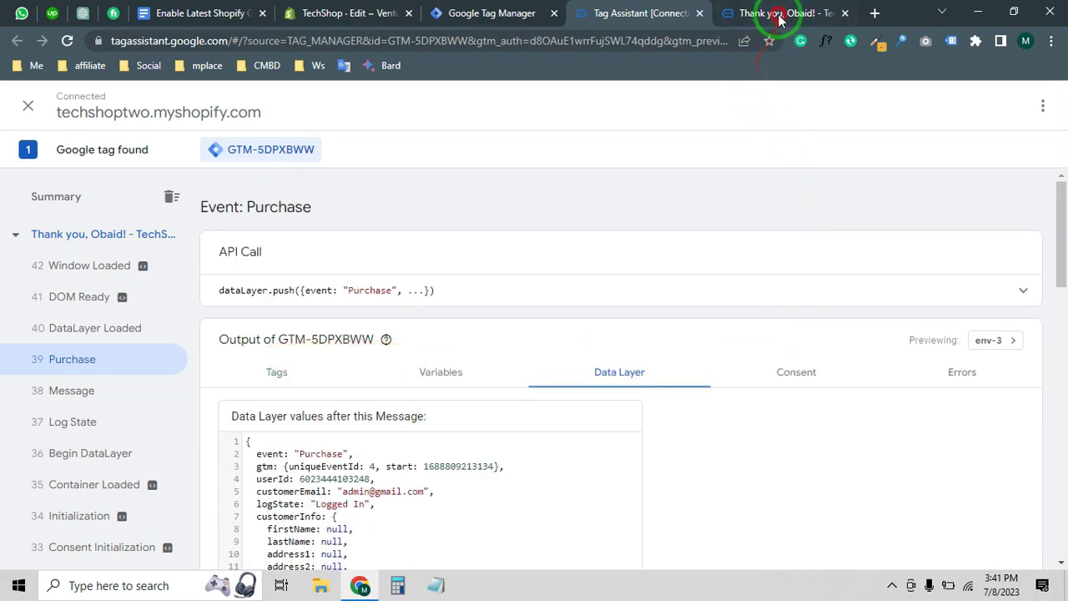
# - Match the order confirmation's $31.48 total against transactionSubtotal 31.48, then return to the guideline document
pyautogui.click(787, 13)
pyautogui.doubleClick(880, 346)
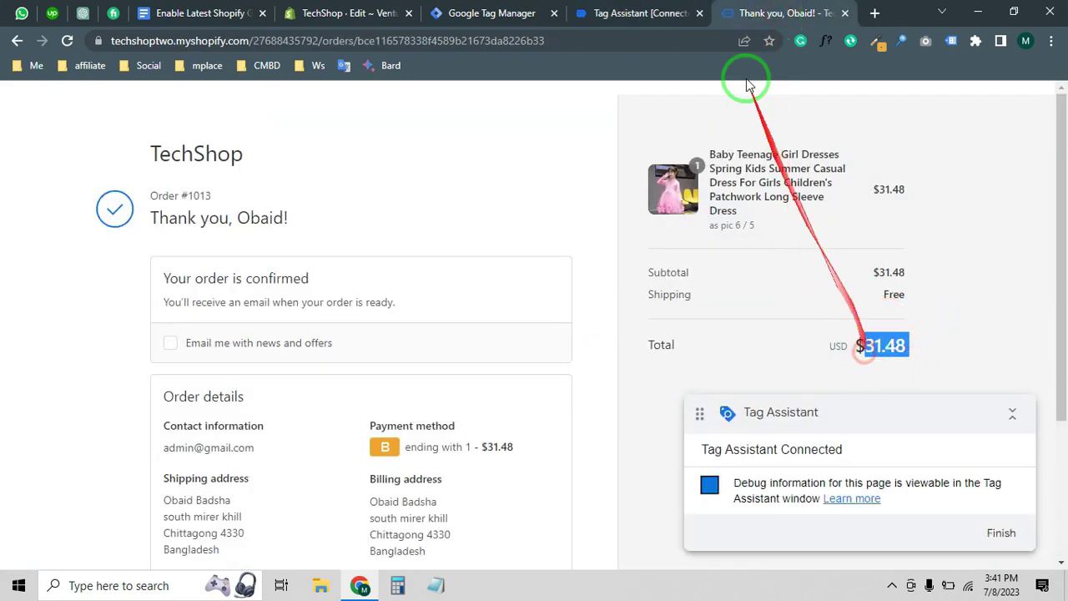
pyautogui.click(655, 8)
pyautogui.scroll(-10, 465, 398)
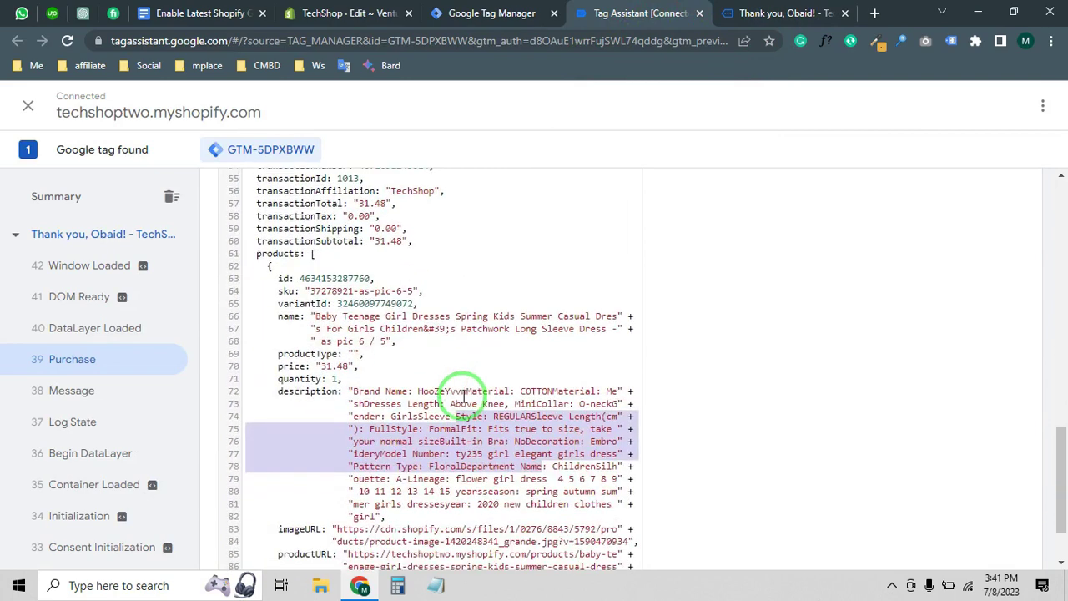
pyautogui.doubleClick(384, 242)
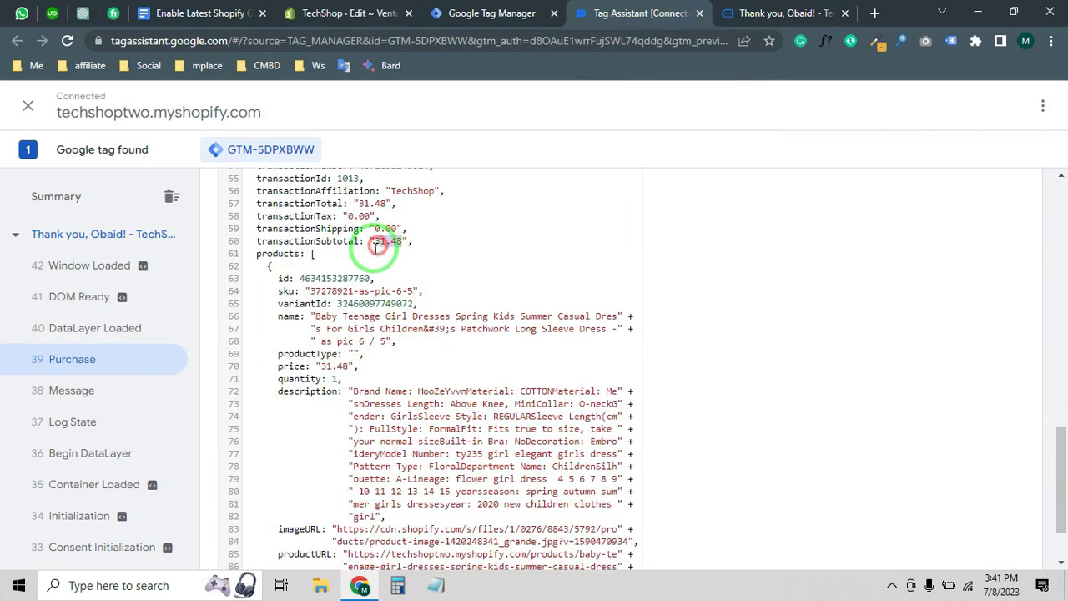
pyautogui.scroll(4, 501, 263)
pyautogui.click(751, 13)
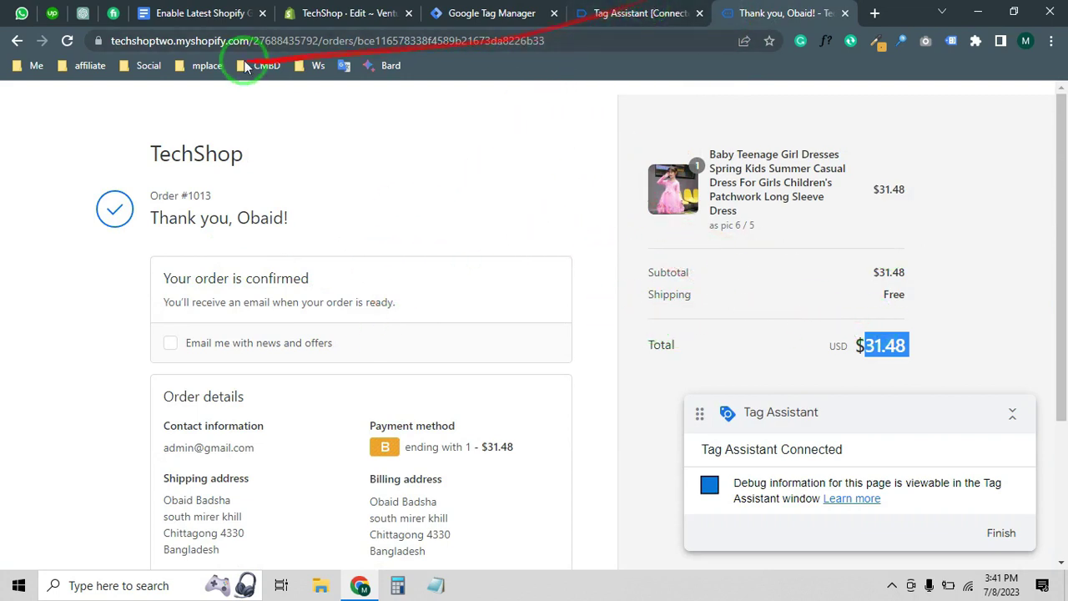
pyautogui.click(212, 14)
pyautogui.scroll(15, 493, 216)
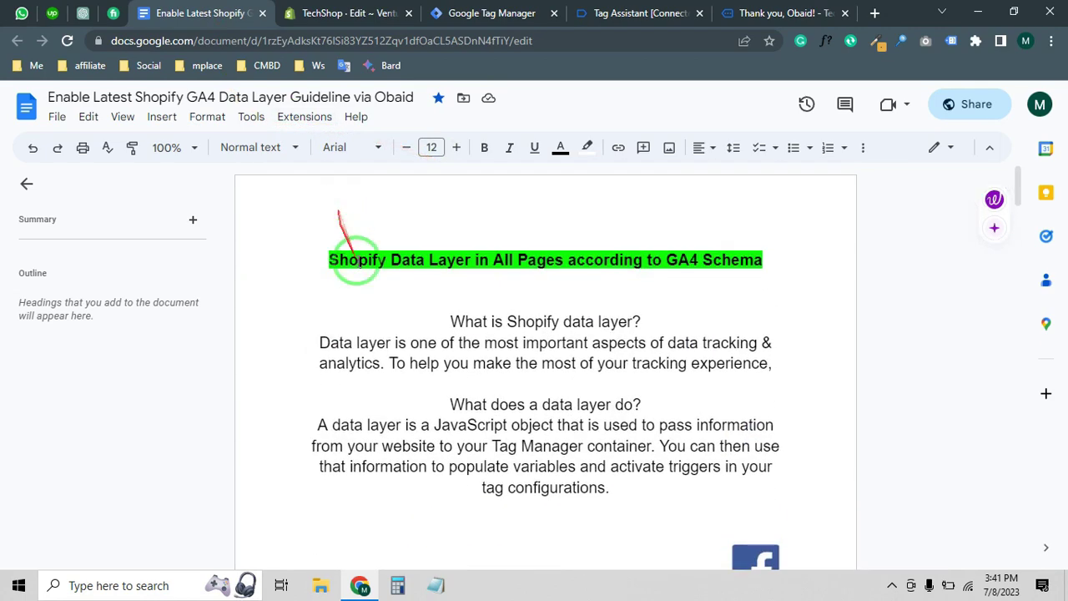
pyautogui.scroll(-2, 534, 338)
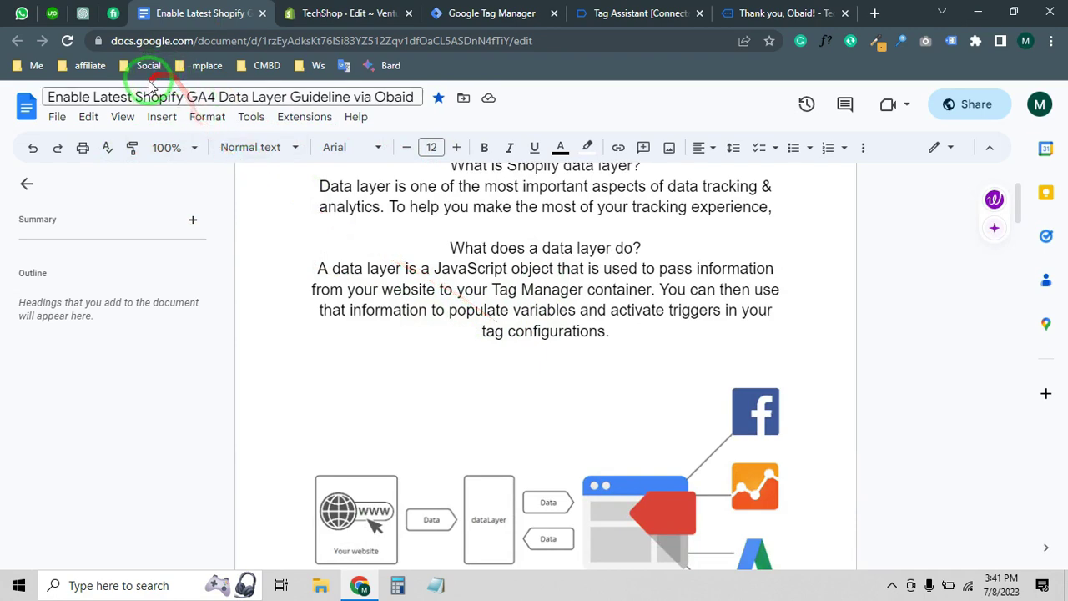
pyautogui.scroll(-8, 453, 284)
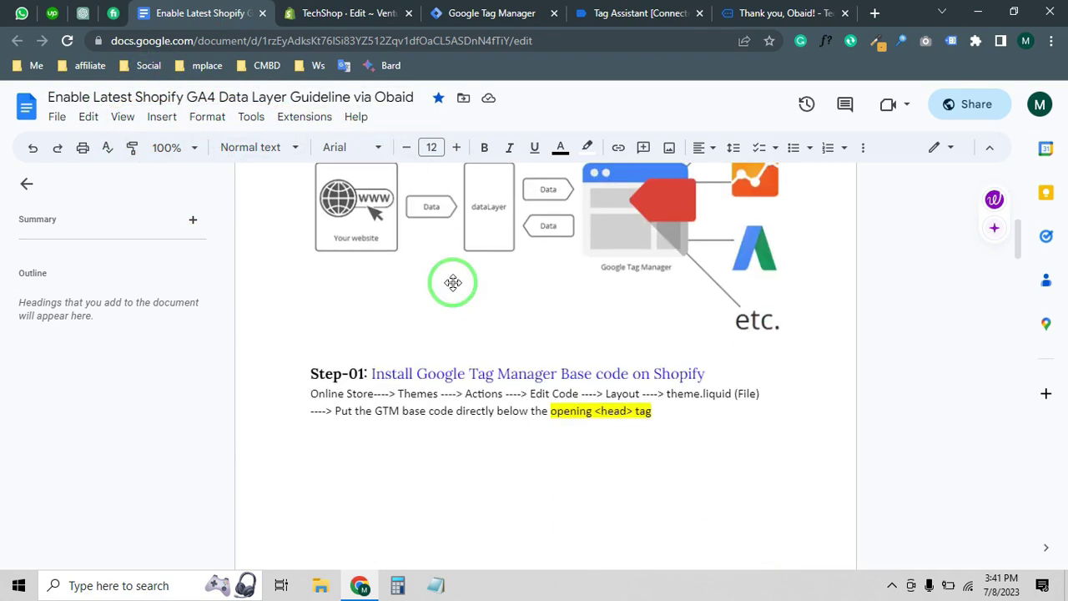
pyautogui.scroll(3, 417, 267)
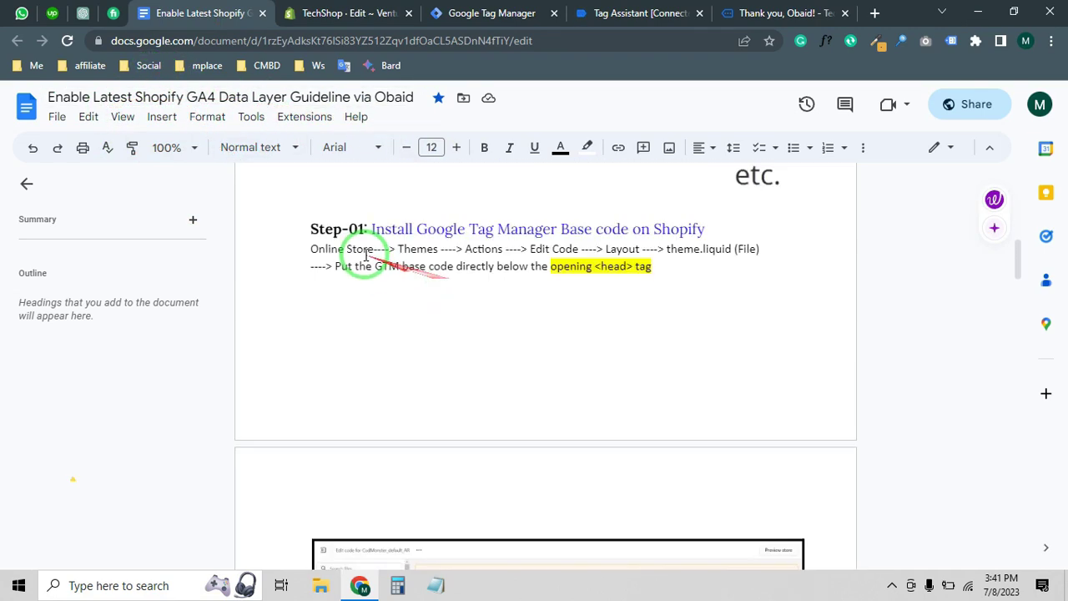
pyautogui.scroll(-3, 421, 355)
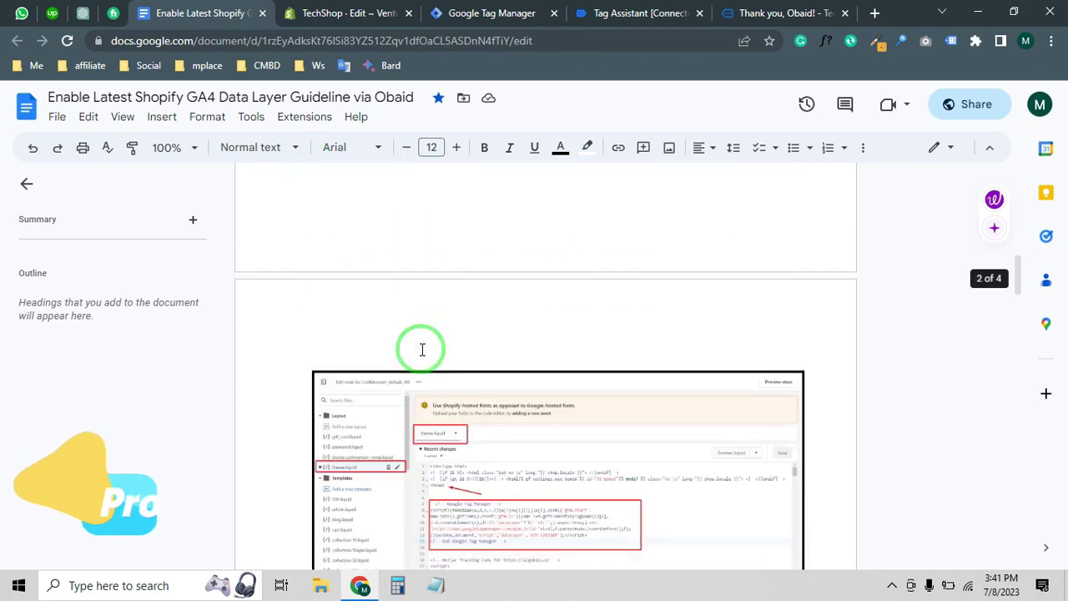
pyautogui.scroll(-5, 412, 286)
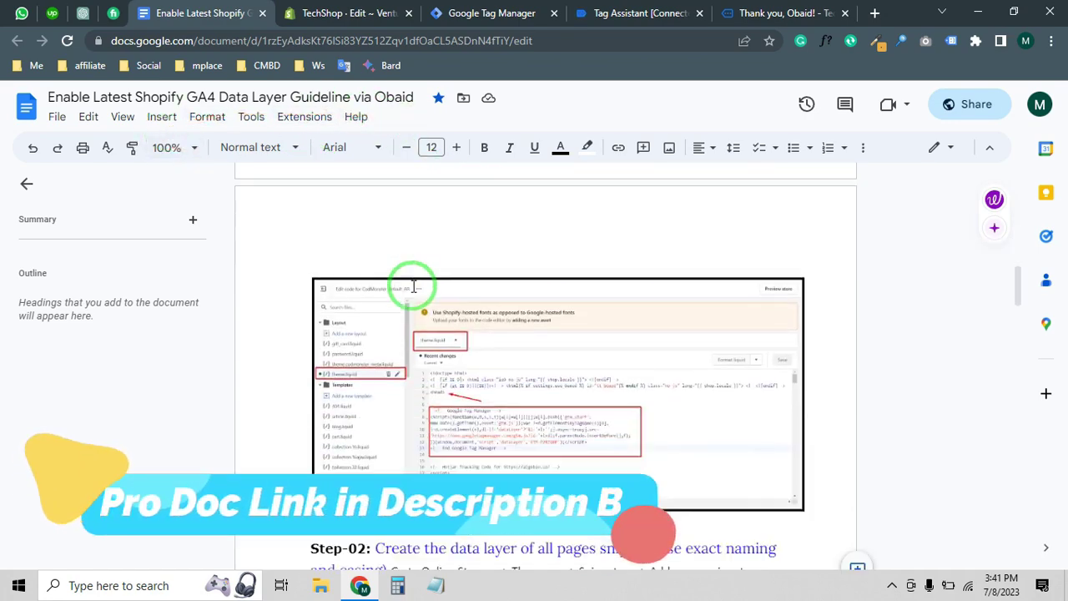
pyautogui.scroll(6, 499, 314)
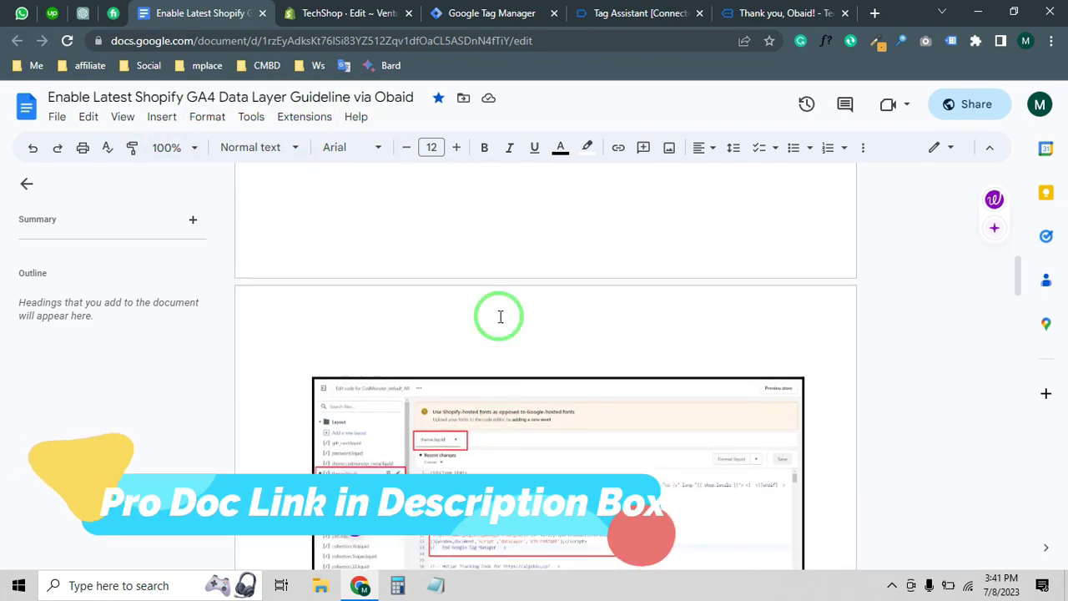
pyautogui.scroll(5, 499, 265)
pyautogui.scroll(-20, 497, 275)
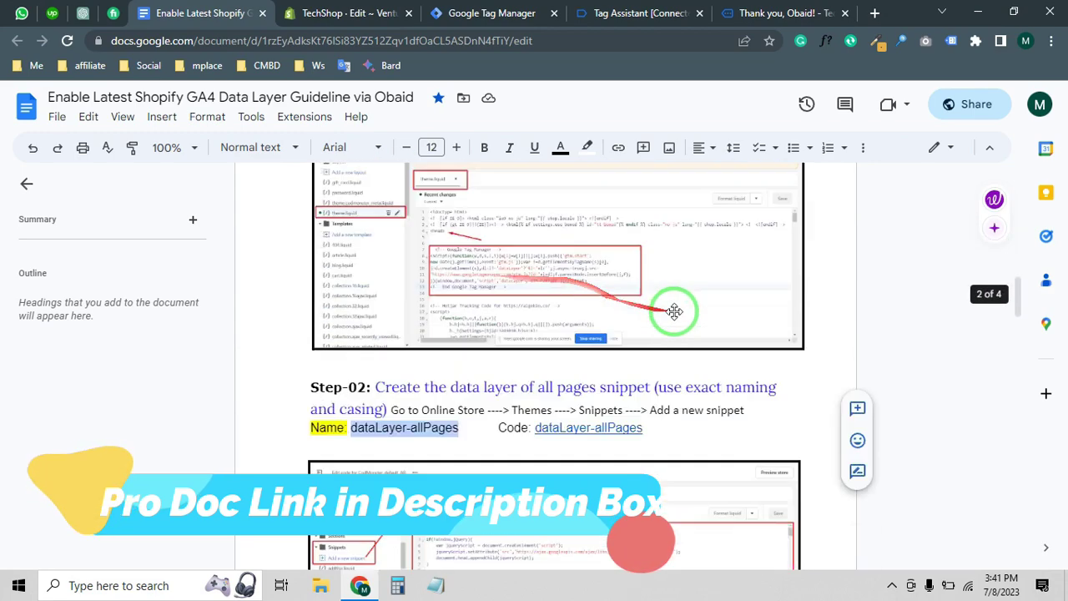
pyautogui.scroll(3, 573, 337)
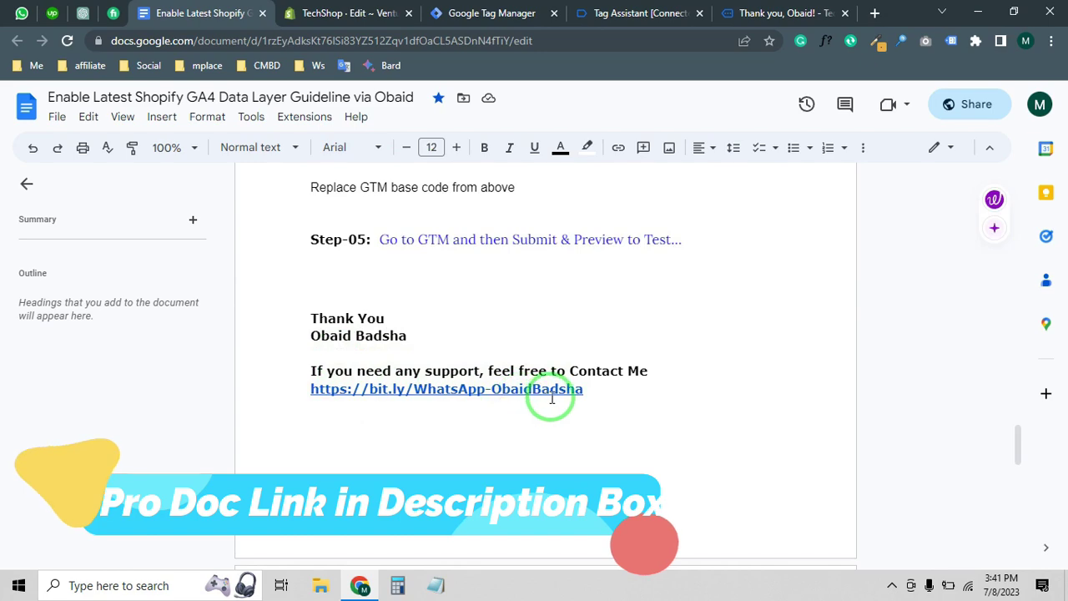
pyautogui.scroll(5, 656, 402)
pyautogui.scroll(-3, 656, 406)
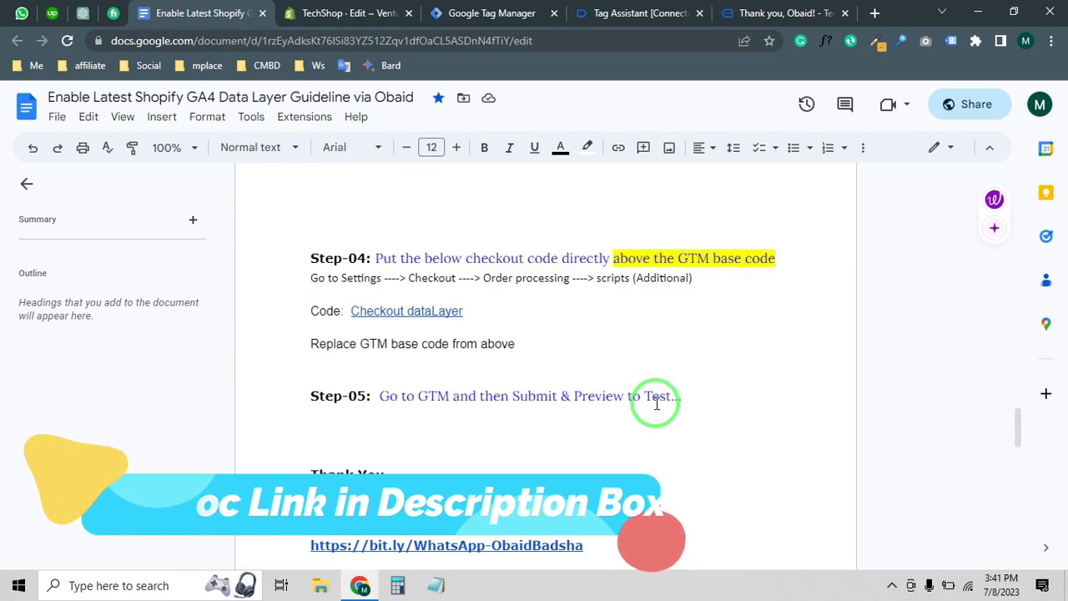
pyautogui.scroll(8, 715, 407)
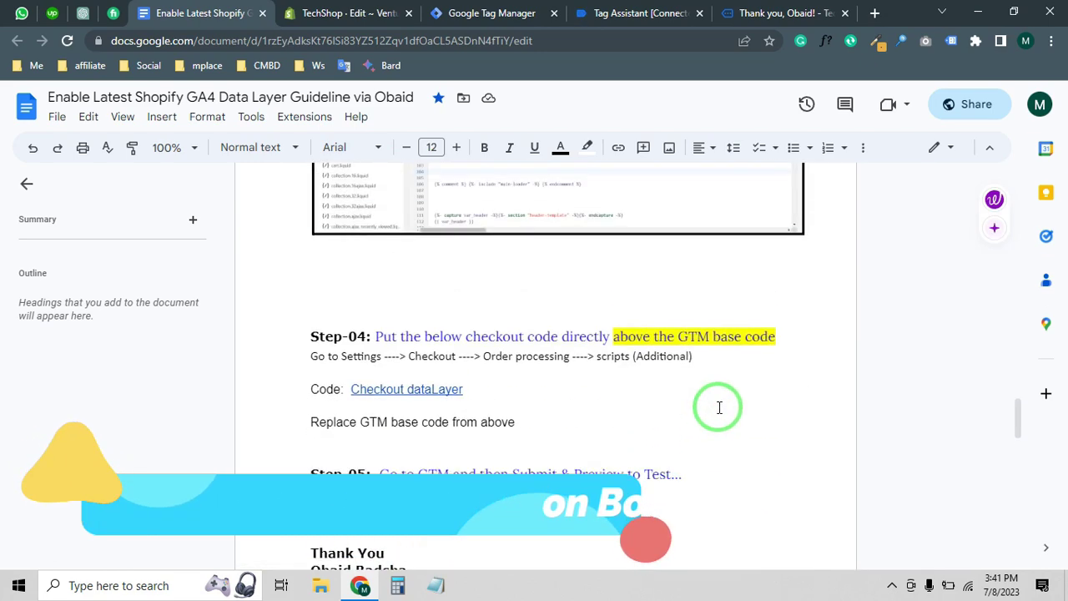
pyautogui.scroll(10, 720, 392)
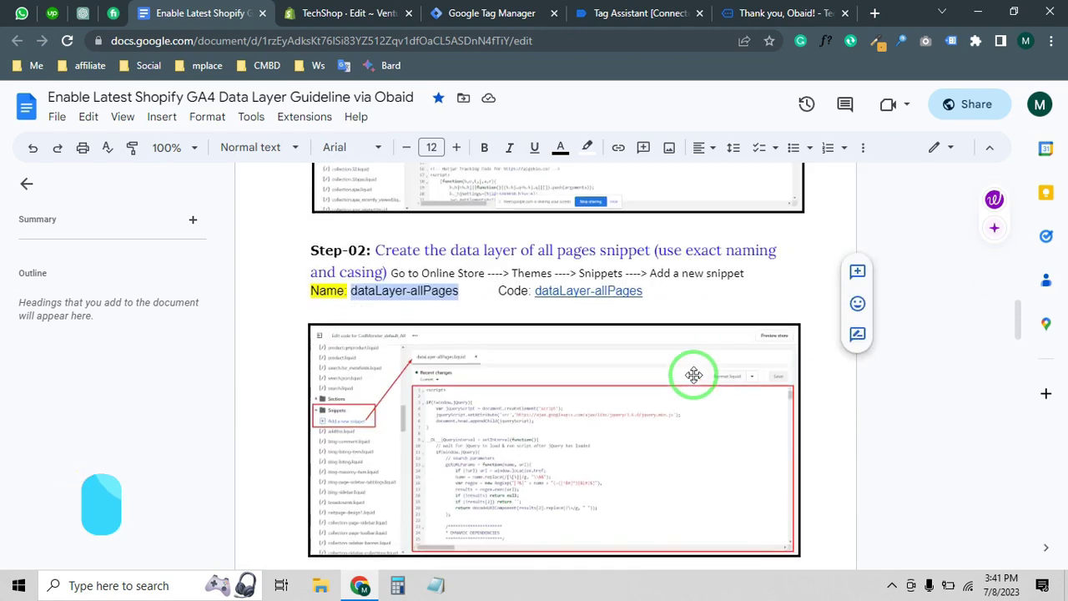